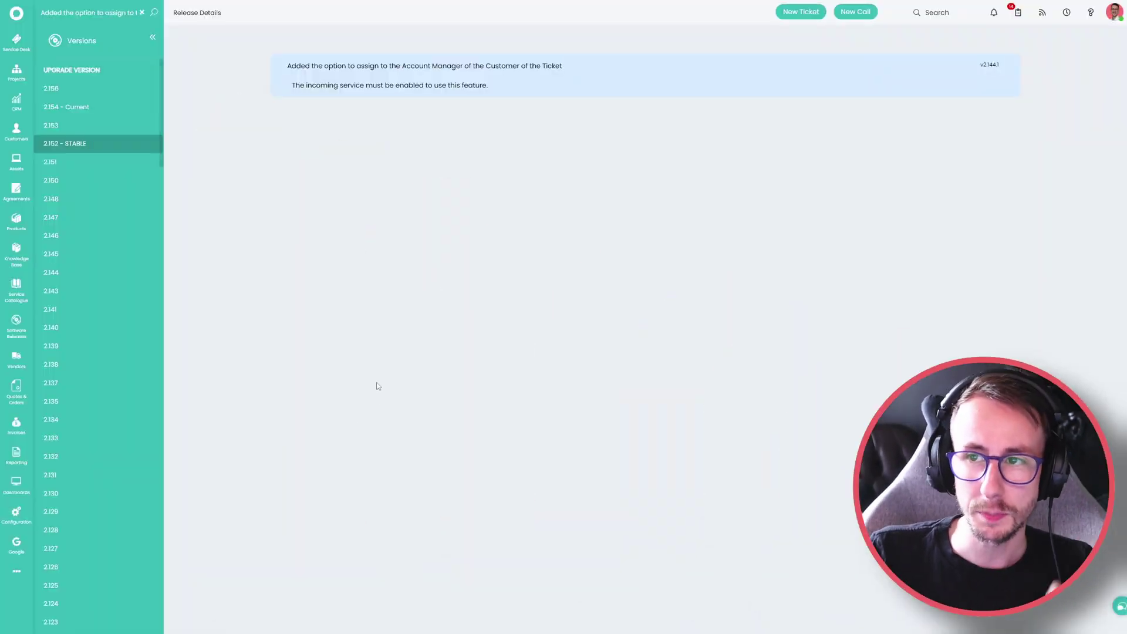
Clear the release details search and return to the overview of available upgrade versions.
click(1092, 18)
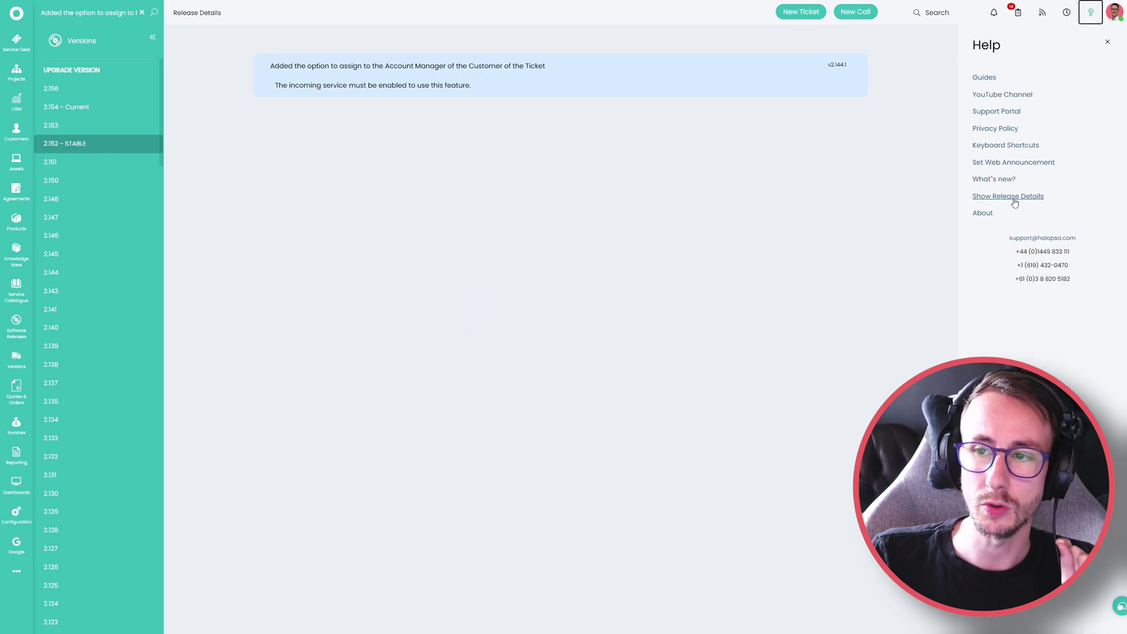
click(142, 12)
click(82, 43)
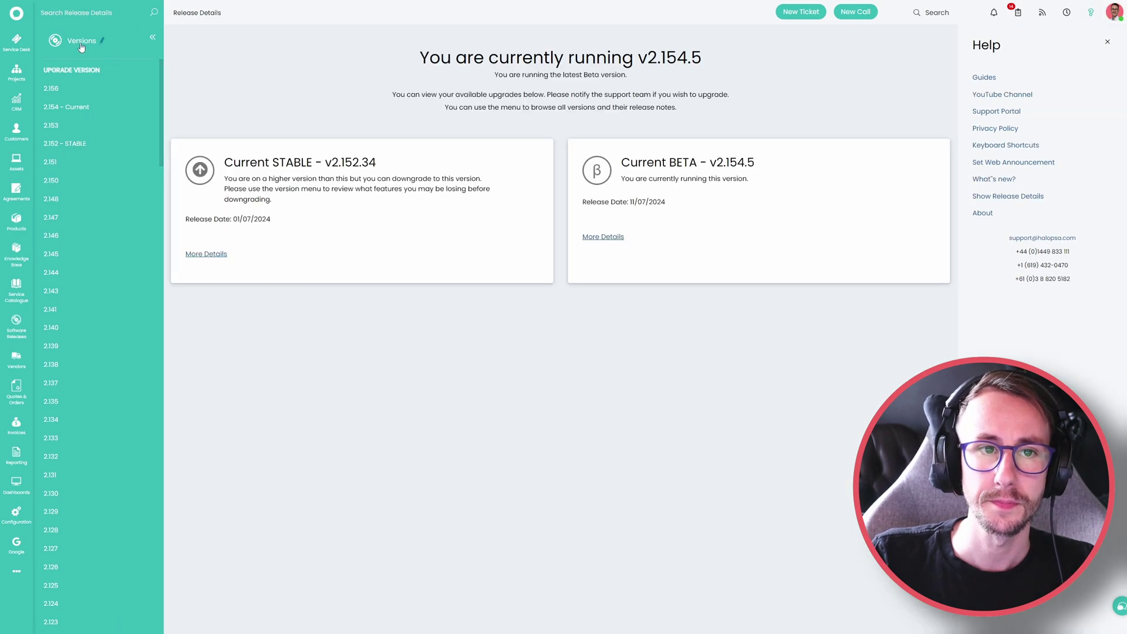
Highlight the current STABLE version number in the upgrade overview and dismiss the view selection.
drag(325, 165, 378, 168)
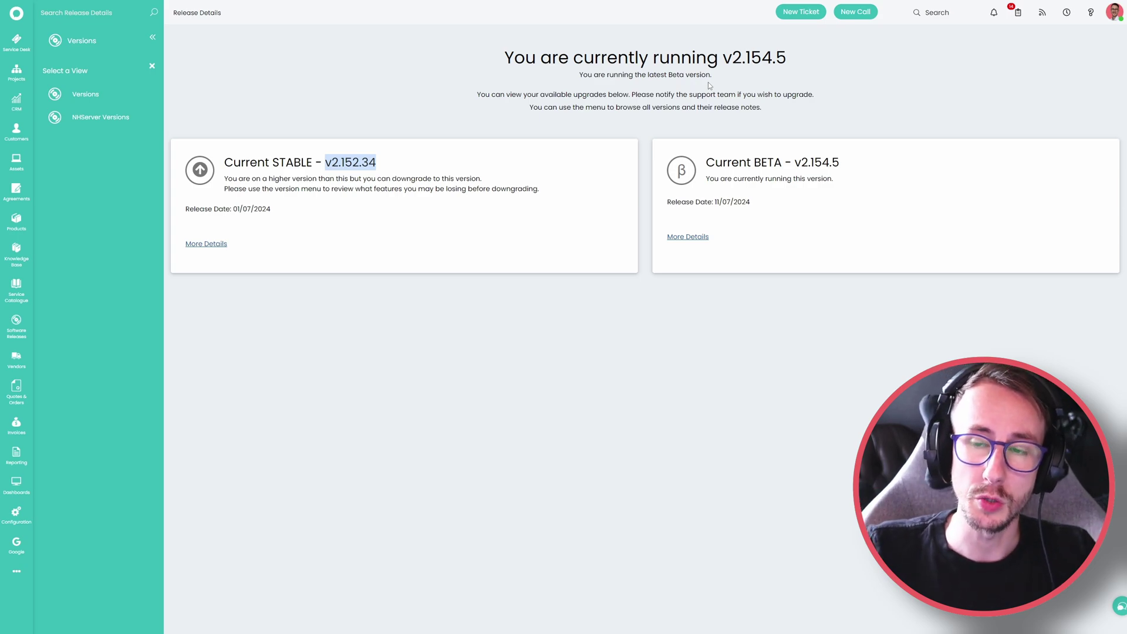
click(344, 187)
drag(326, 162, 379, 163)
click(378, 165)
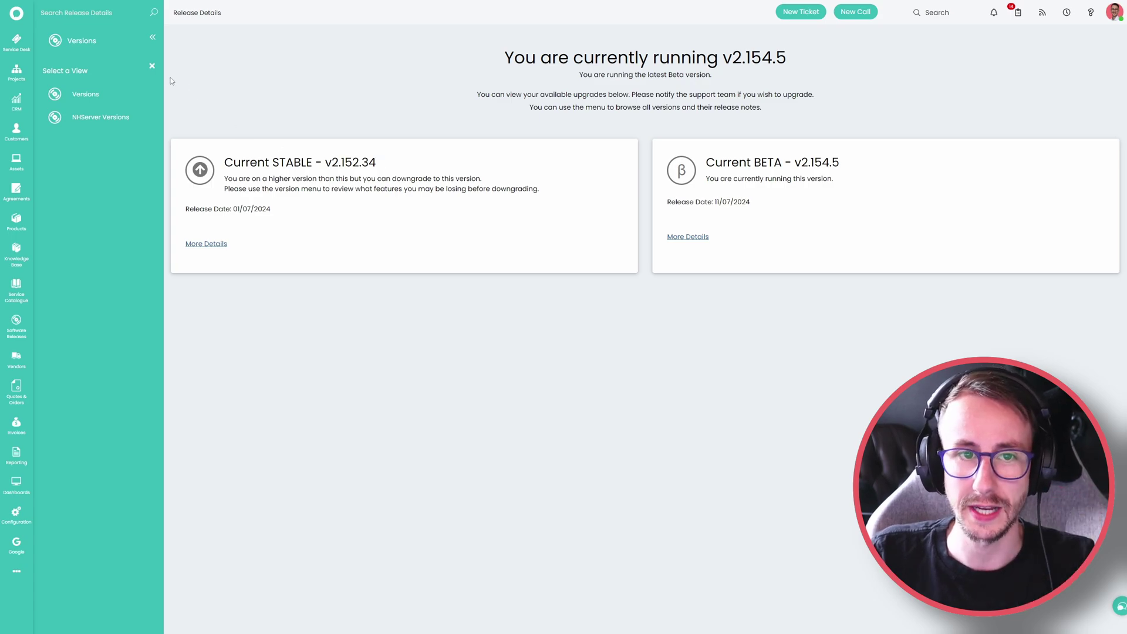
click(153, 69)
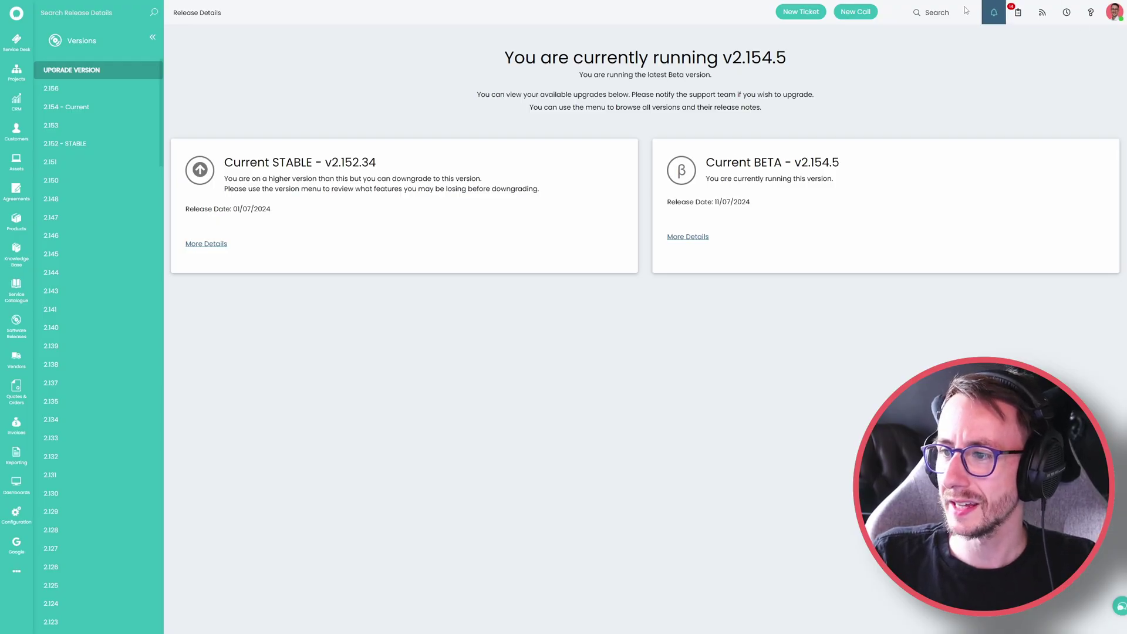
Search the release details for "Added the option to assign to the Account Manager of the Customer of the Ticket" and read the entry.
click(114, 23)
key(ctrl+v)
key(Return)
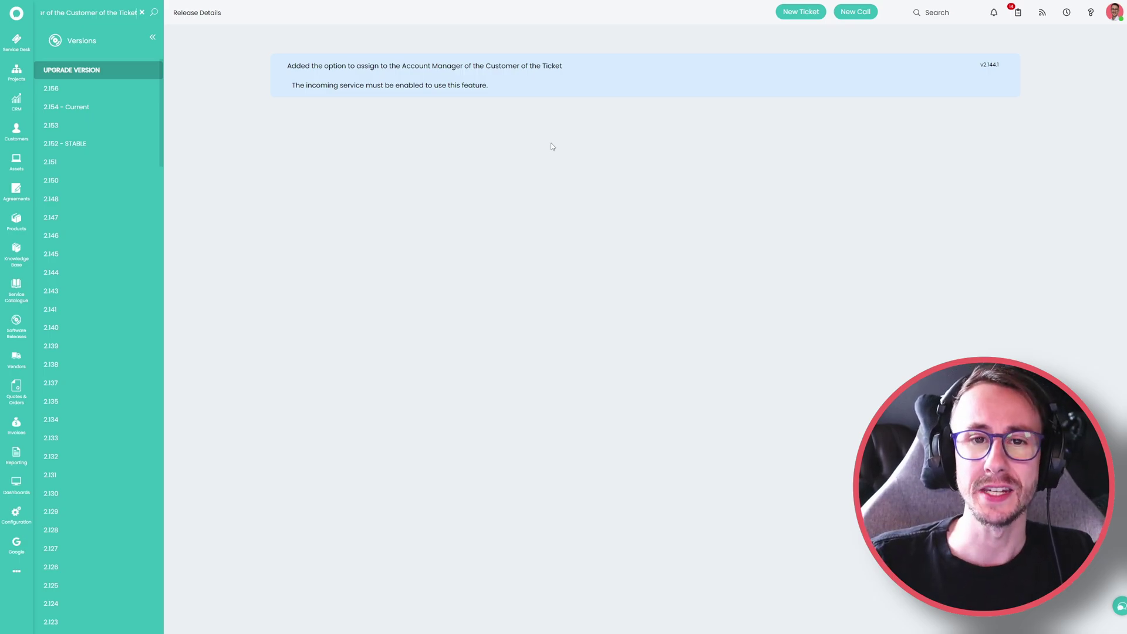
click(494, 91)
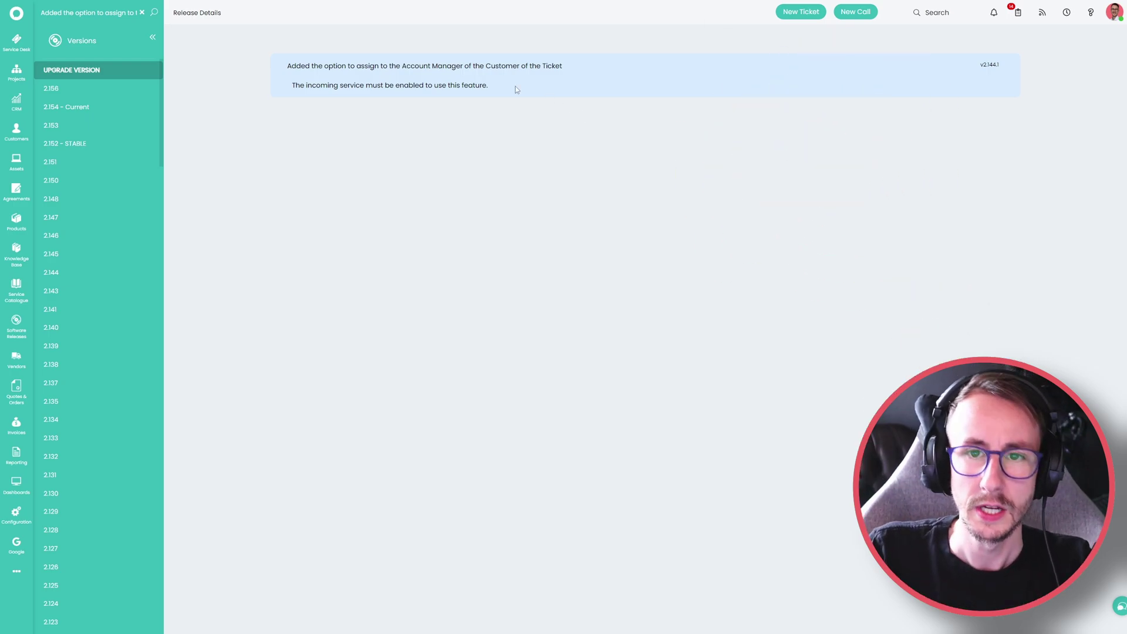
Open the Generate To-Do ticket action's defaults in the configuration and review the Default Agent options.
click(16, 514)
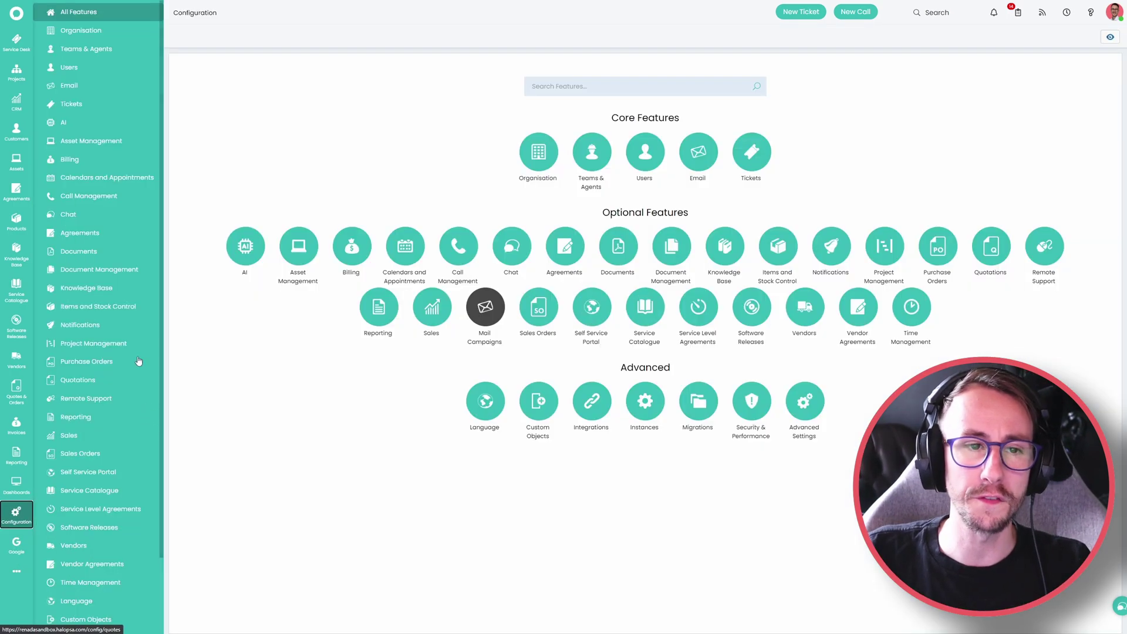
click(71, 104)
click(73, 178)
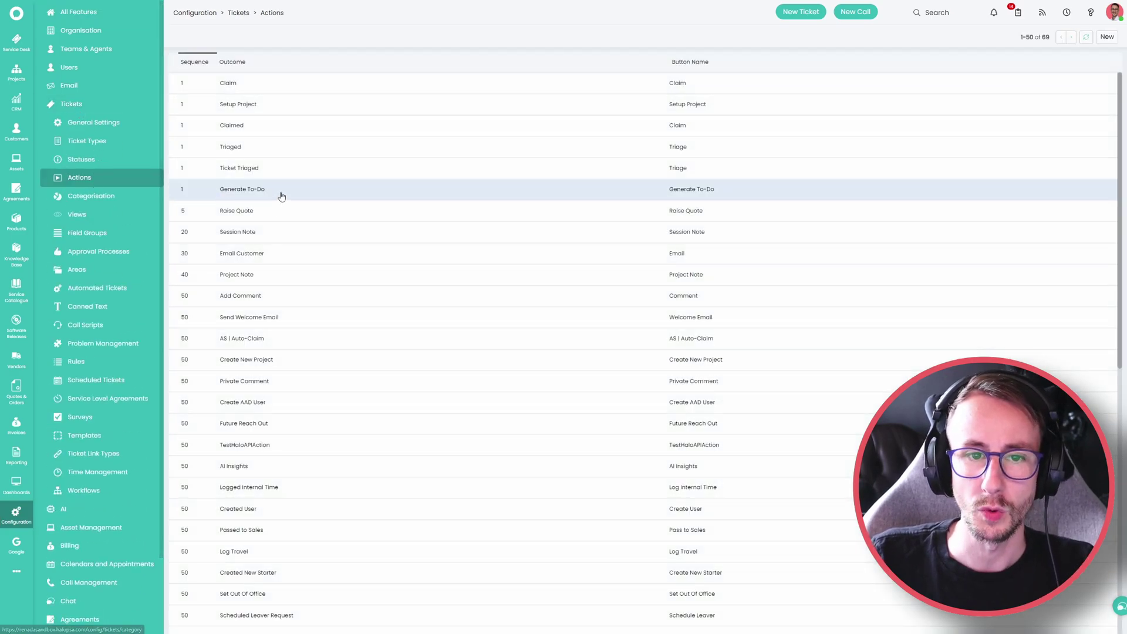
click(278, 185)
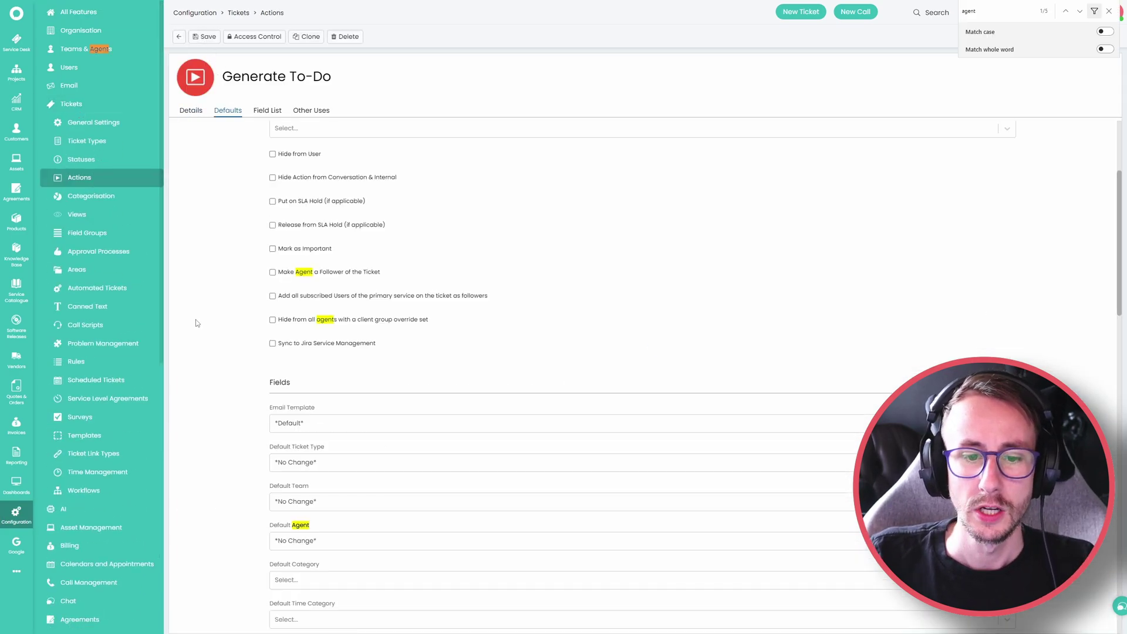
scroll(196, 319, down, 4)
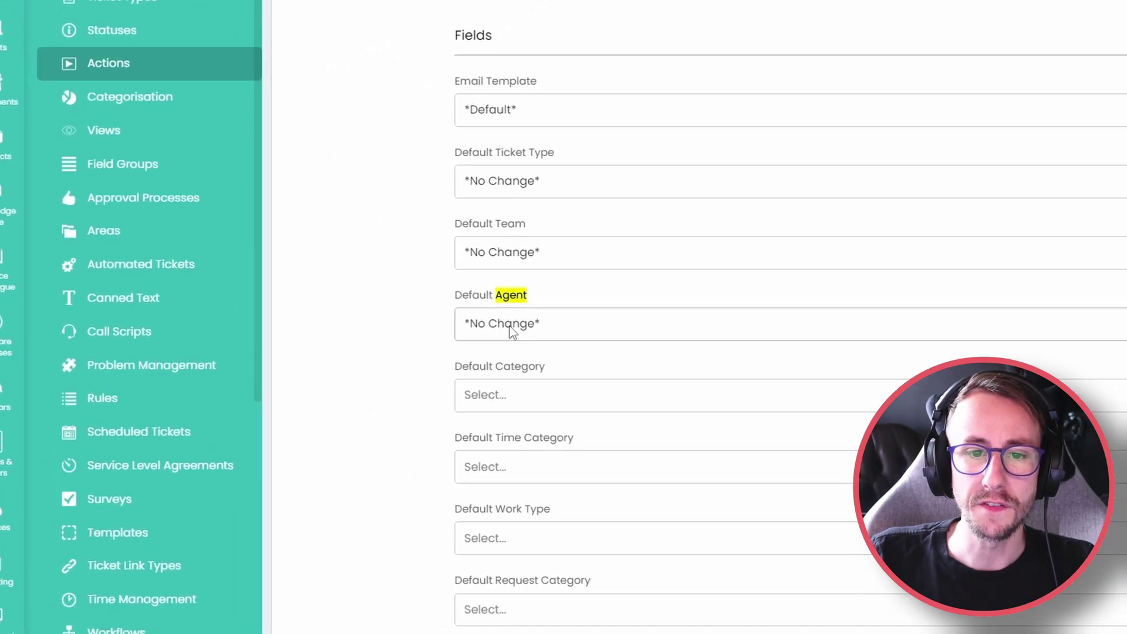
click(309, 323)
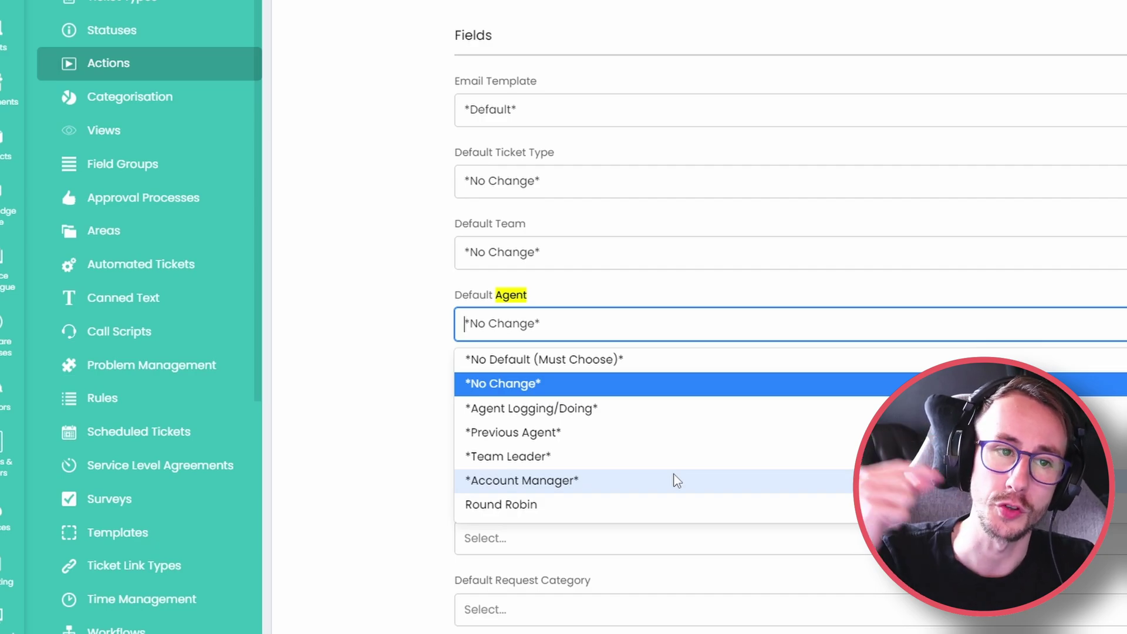
key(Escape)
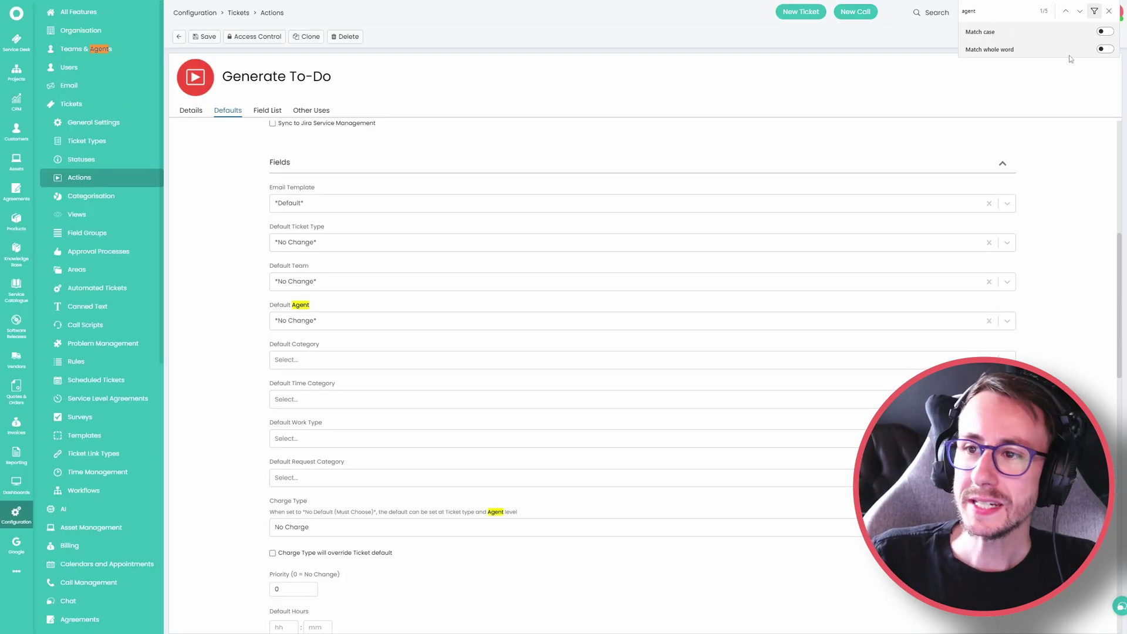
Search the release details for "The Adobe Acrobat Sign integration is now available" and expand the entry.
click(1109, 11)
click(1091, 11)
click(951, 204)
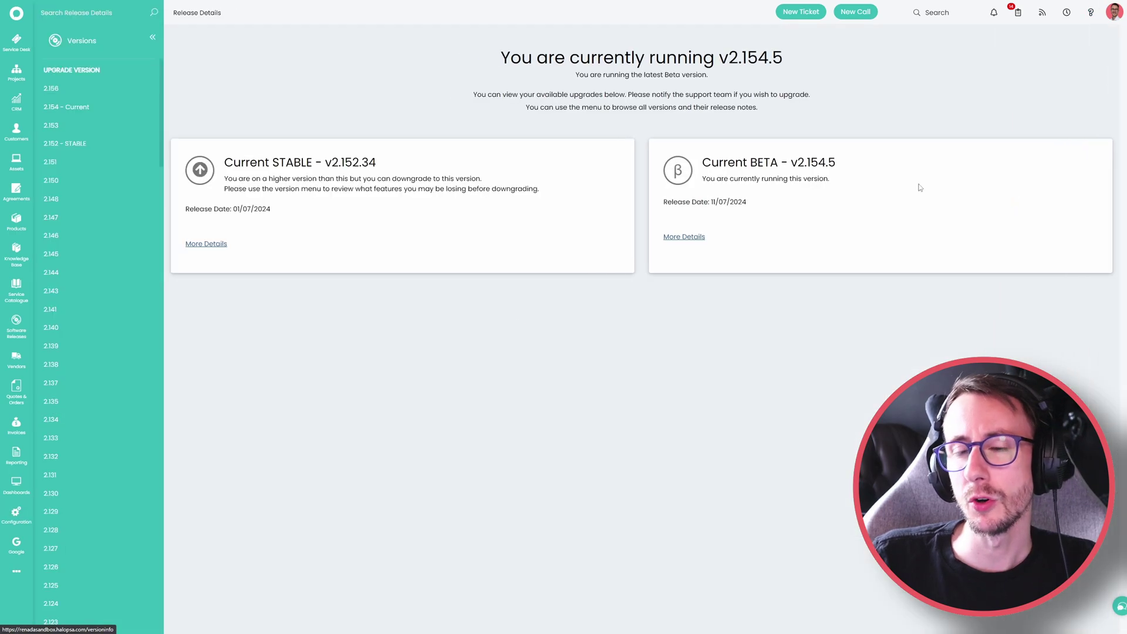
click(94, 13)
text(gn integration is now available)
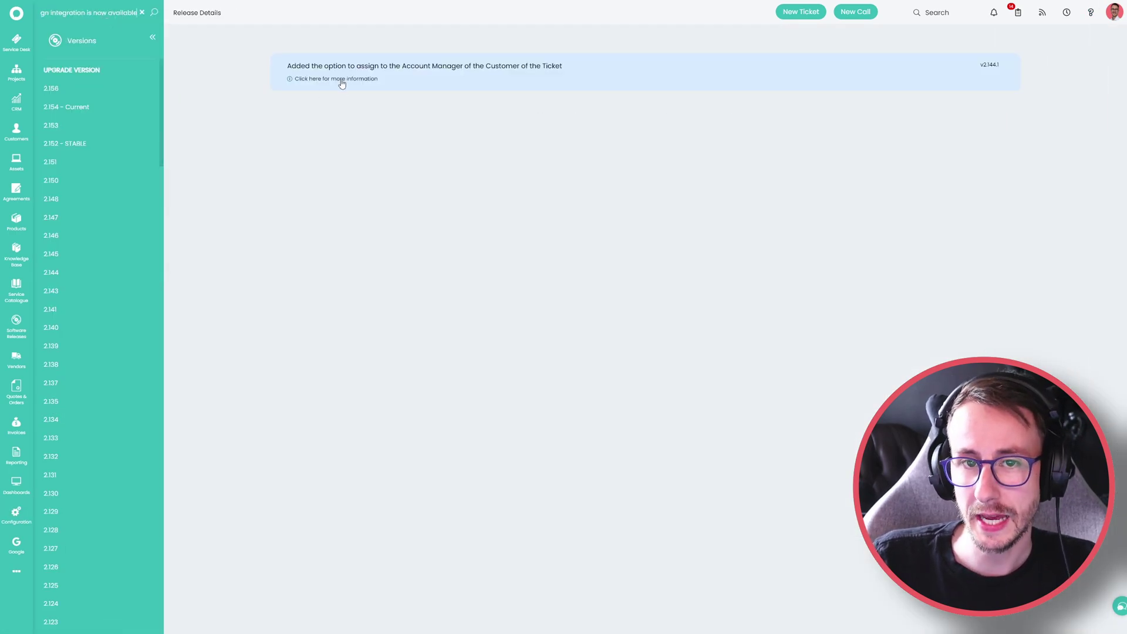
click(341, 81)
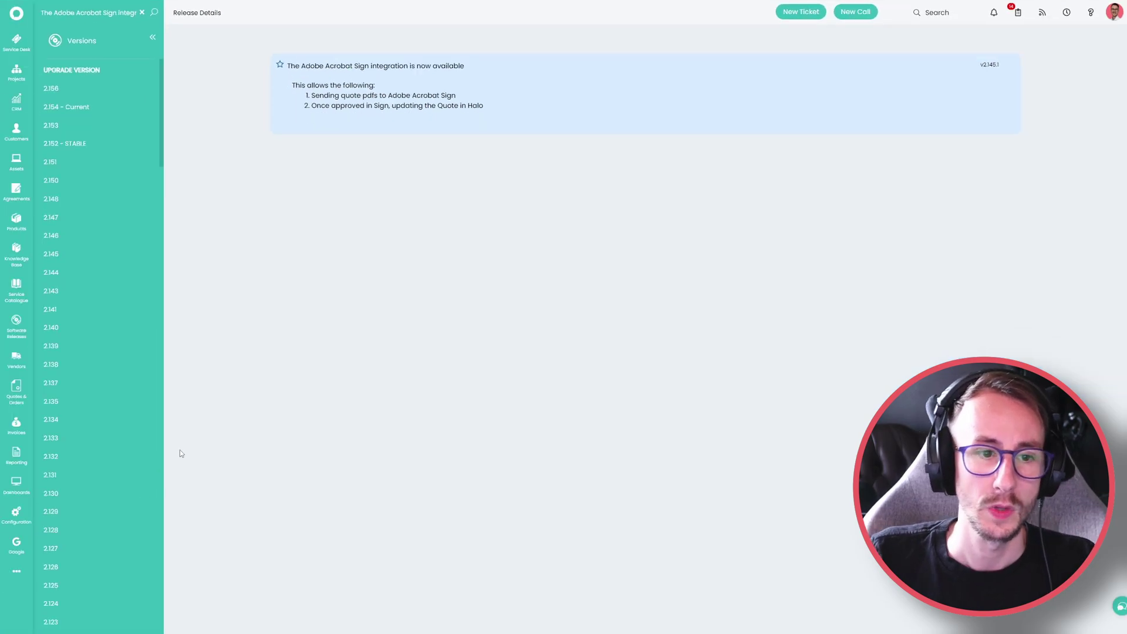
Open the New Hardware and Services Quotation to check its third-party signing sync option.
click(17, 390)
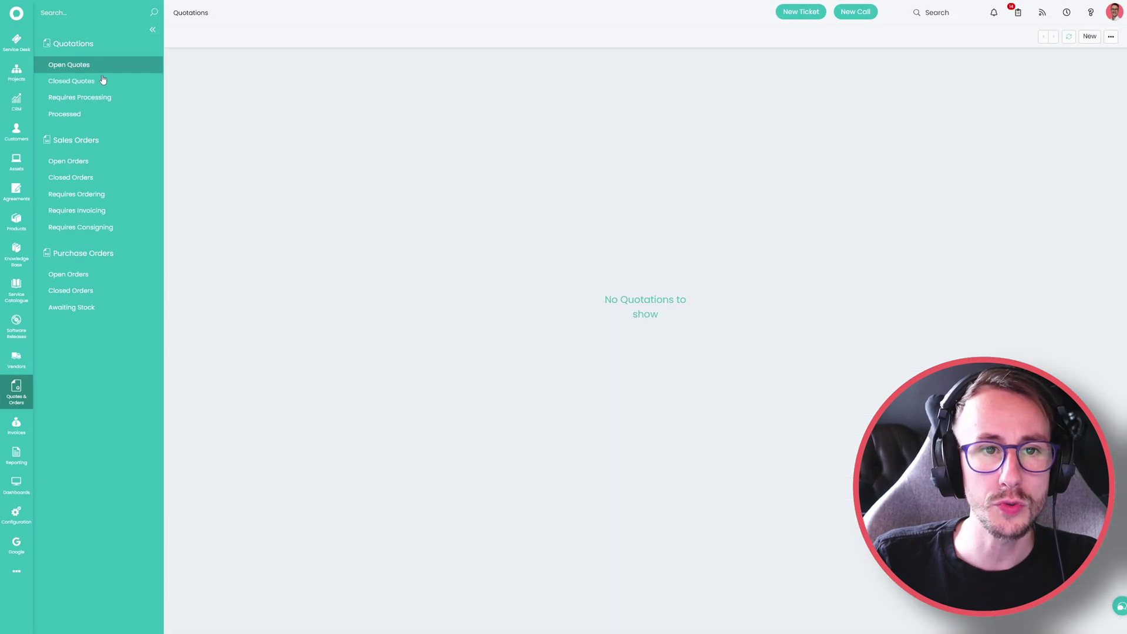
click(246, 88)
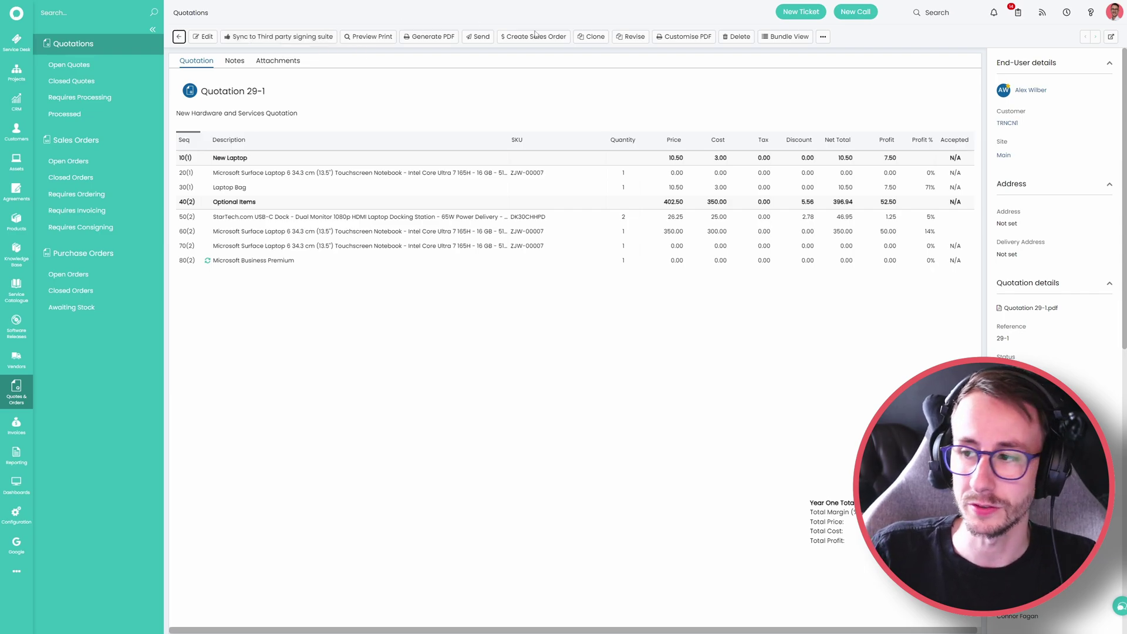
Return to the release details and read the entry about a warning for tickets updated by an email address not in the to/cc list.
click(1091, 12)
click(1001, 195)
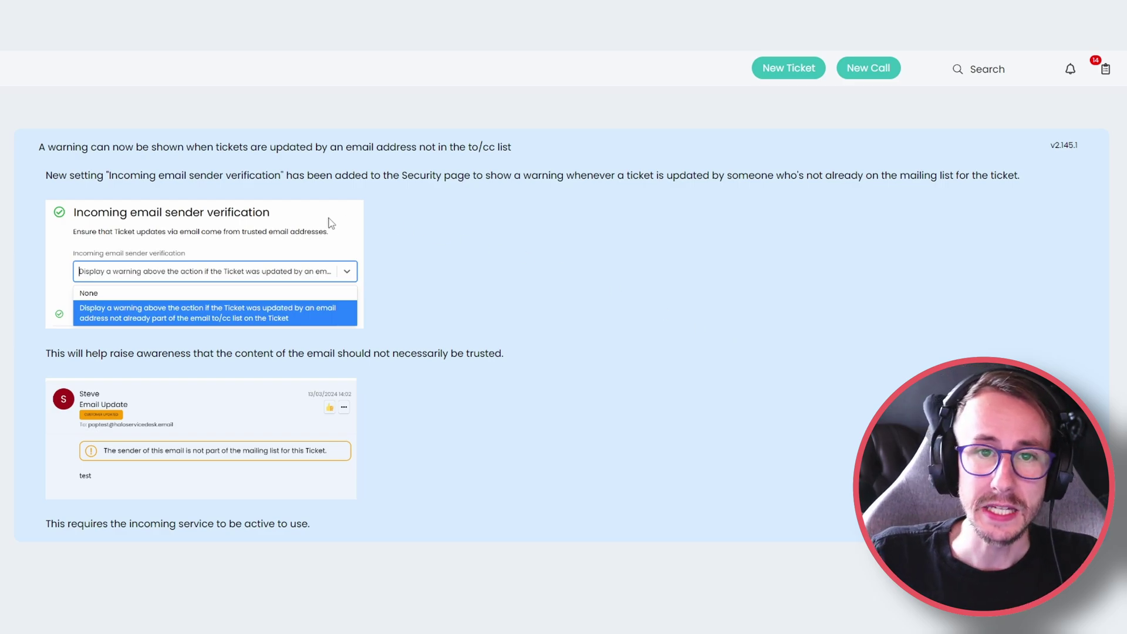
click(287, 189)
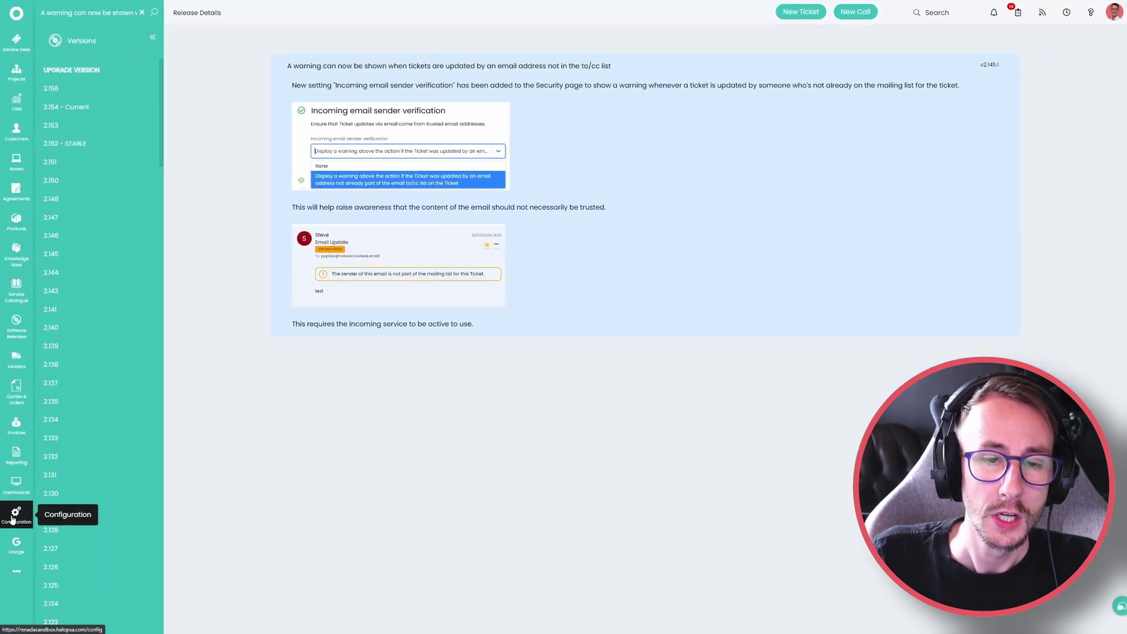
Find the Incoming email sender verification setting in the Security & Performance configuration and view its options.
click(16, 514)
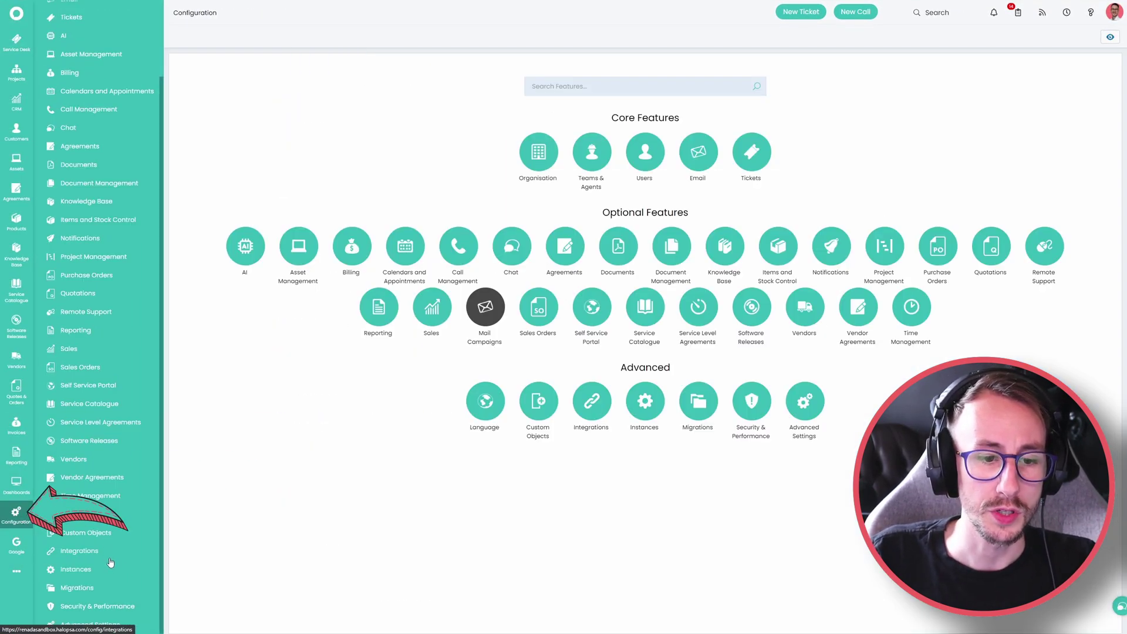
click(115, 610)
scroll(217, 547, down, 5)
scroll(217, 547, down, 18)
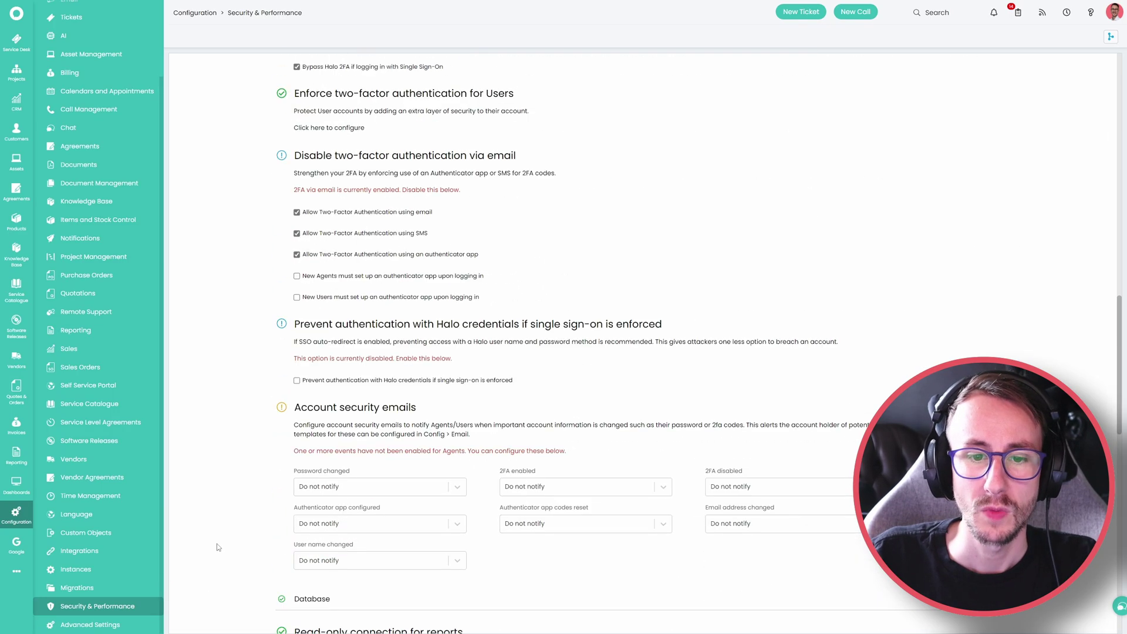
scroll(217, 547, down, 10)
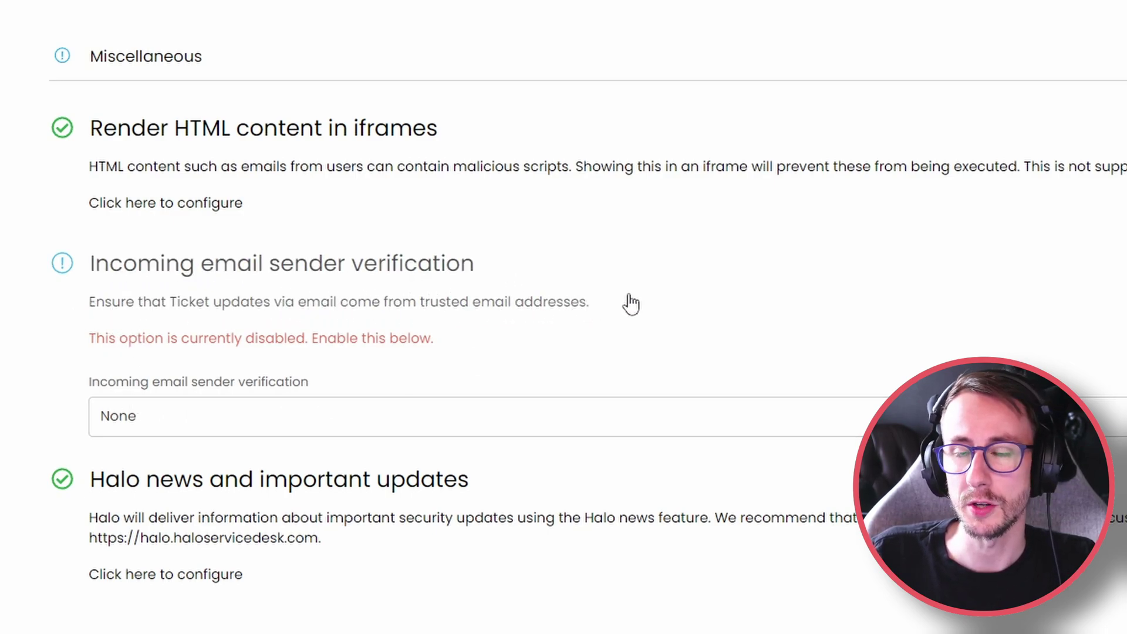
click(548, 413)
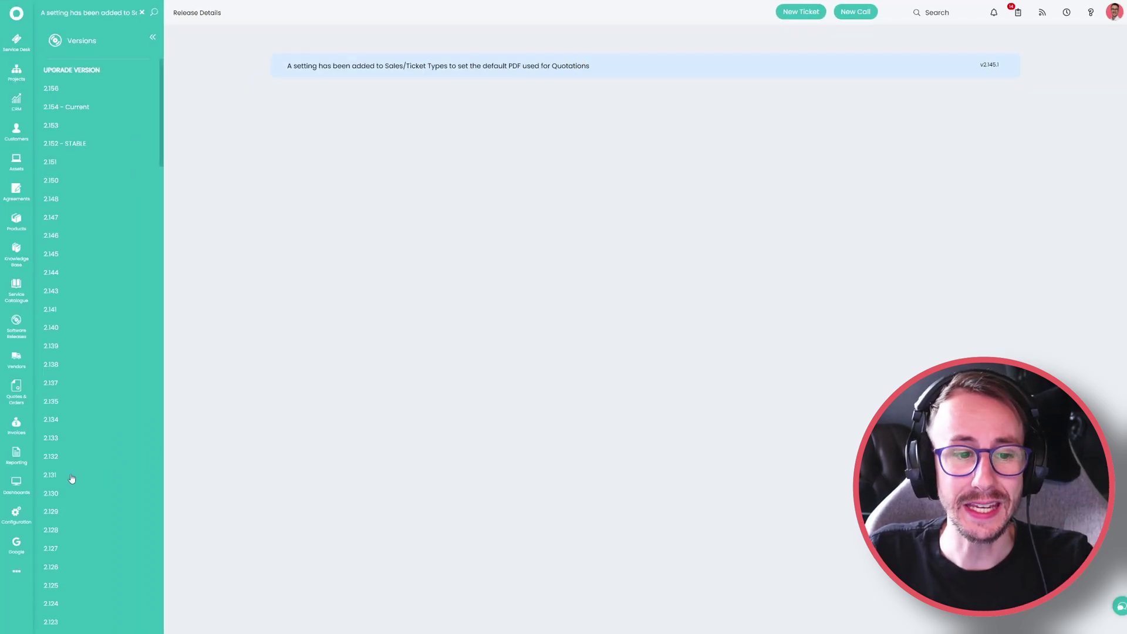
Open the Raise Quote ticket action in the configuration and view its defaults.
click(17, 513)
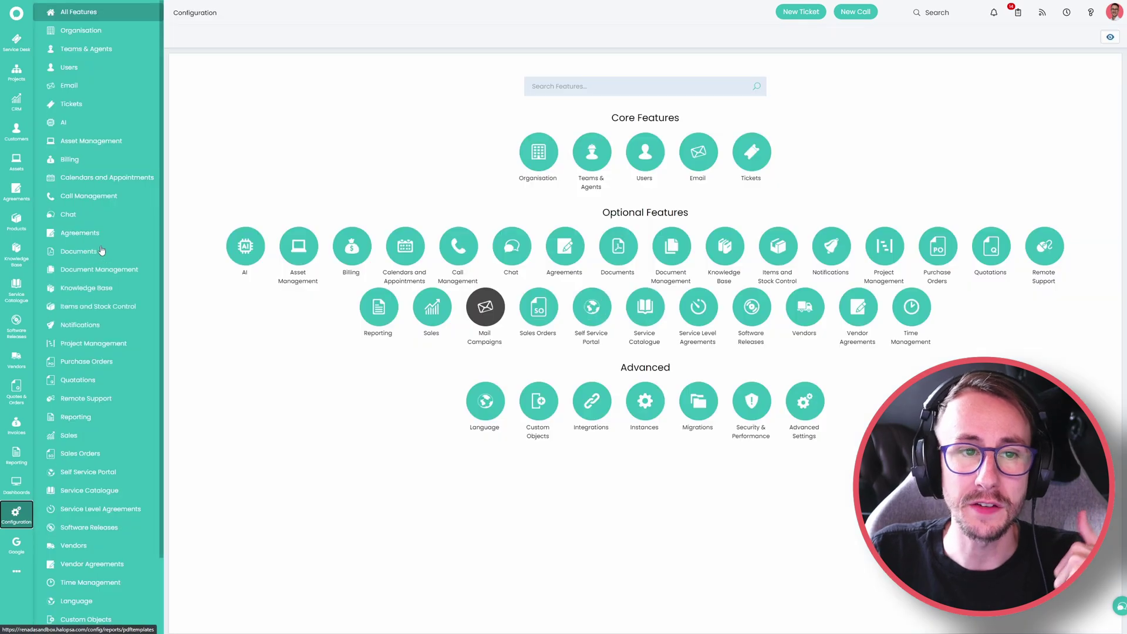
click(82, 104)
click(125, 186)
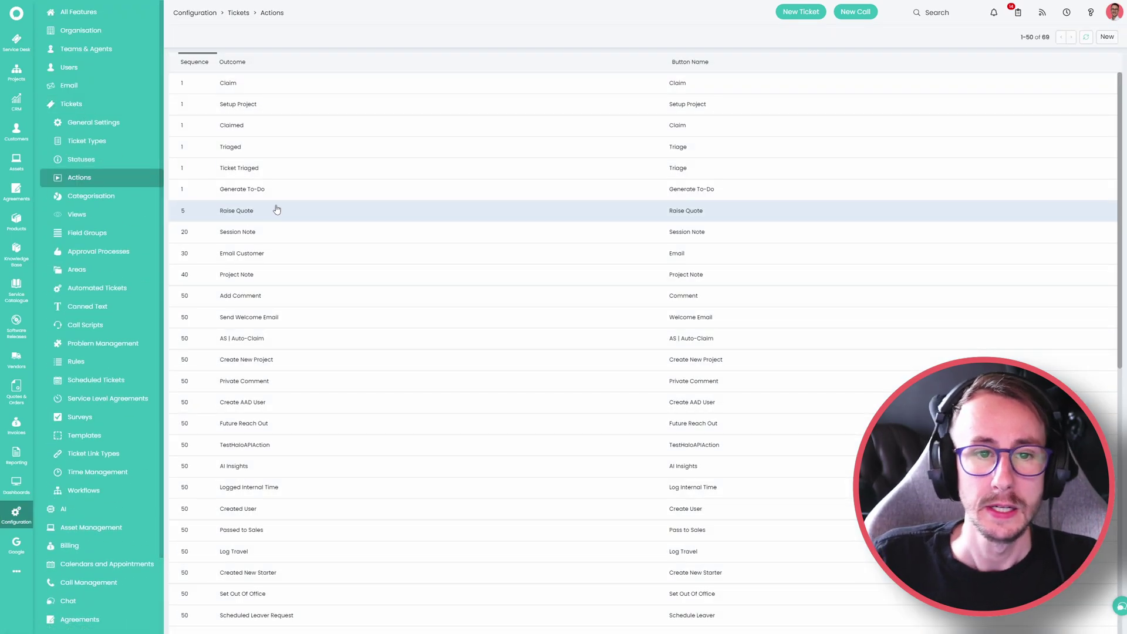
click(257, 225)
click(229, 111)
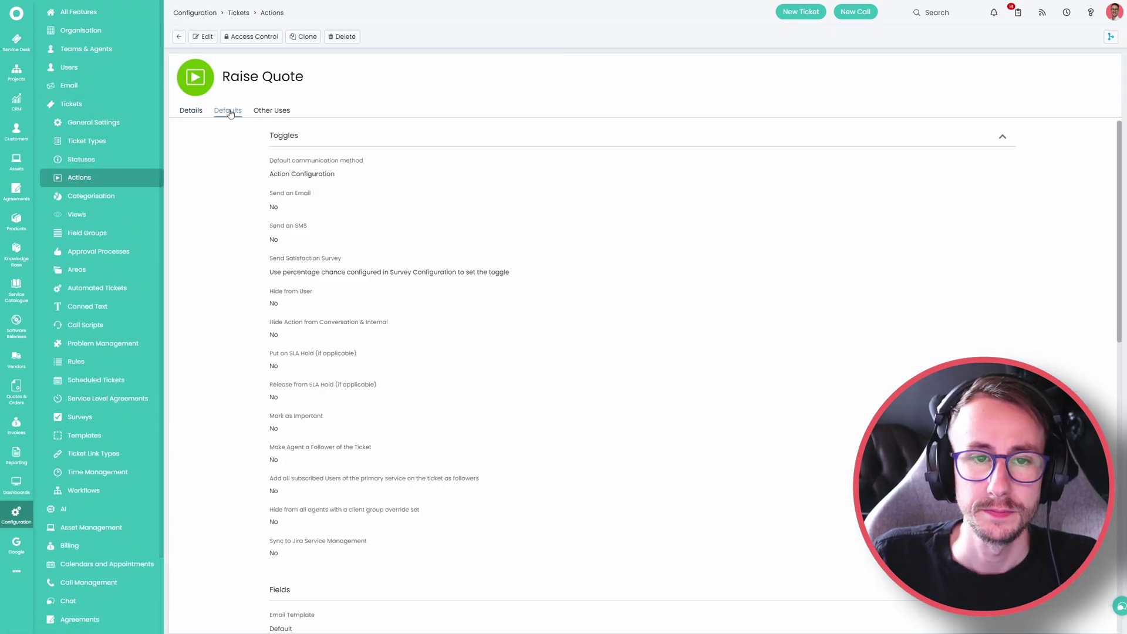
Open the Internal ticket type's settings, find "pdf" on the page and highlight the Default PDF Template for Quotations setting.
click(126, 142)
click(263, 176)
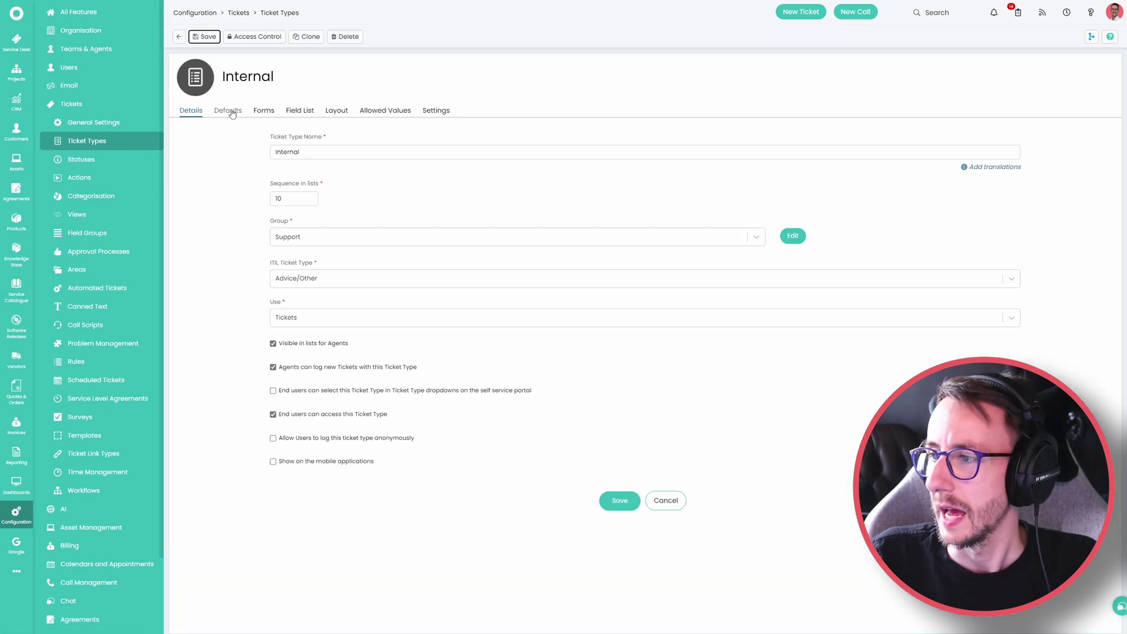
click(436, 111)
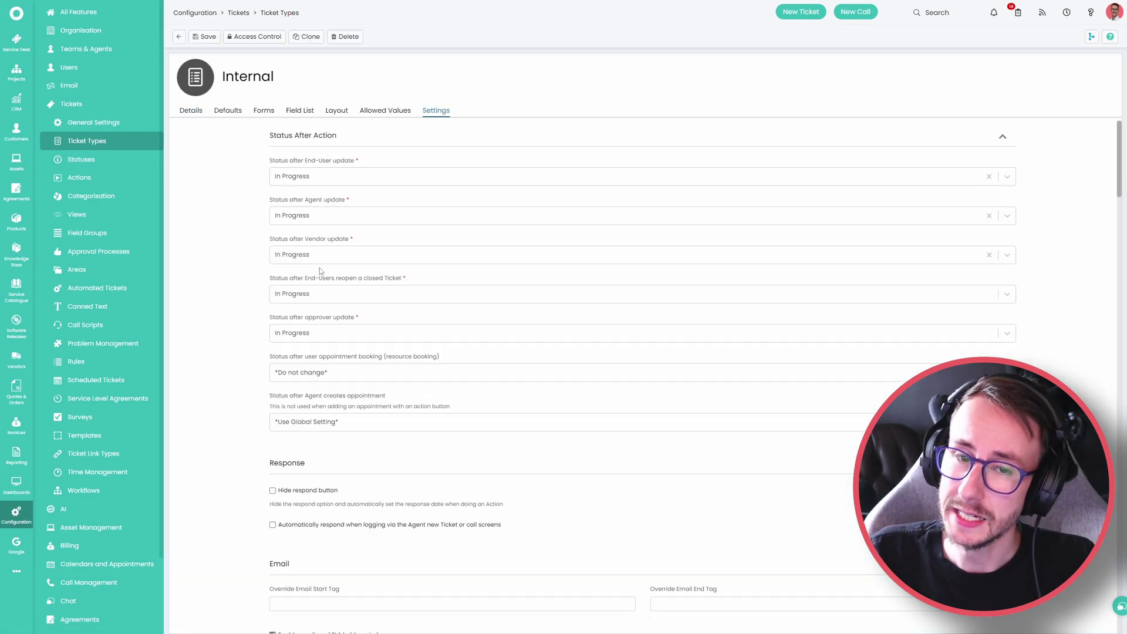
scroll(245, 382, down, 15)
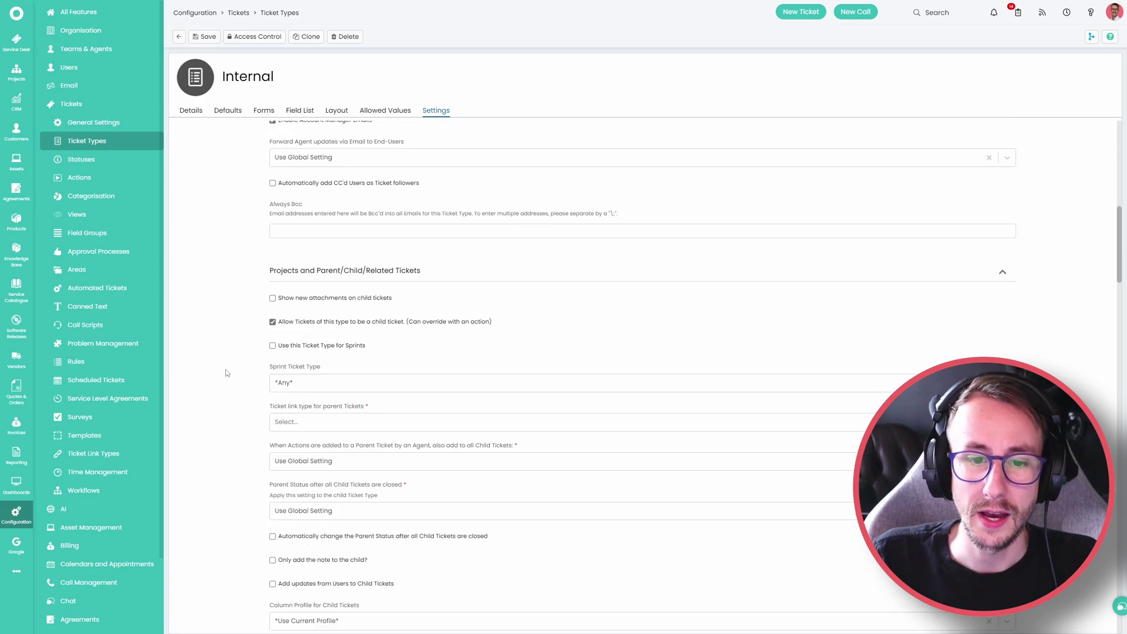
scroll(228, 371, down, 4)
key(ctrl+f)
text(pdf)
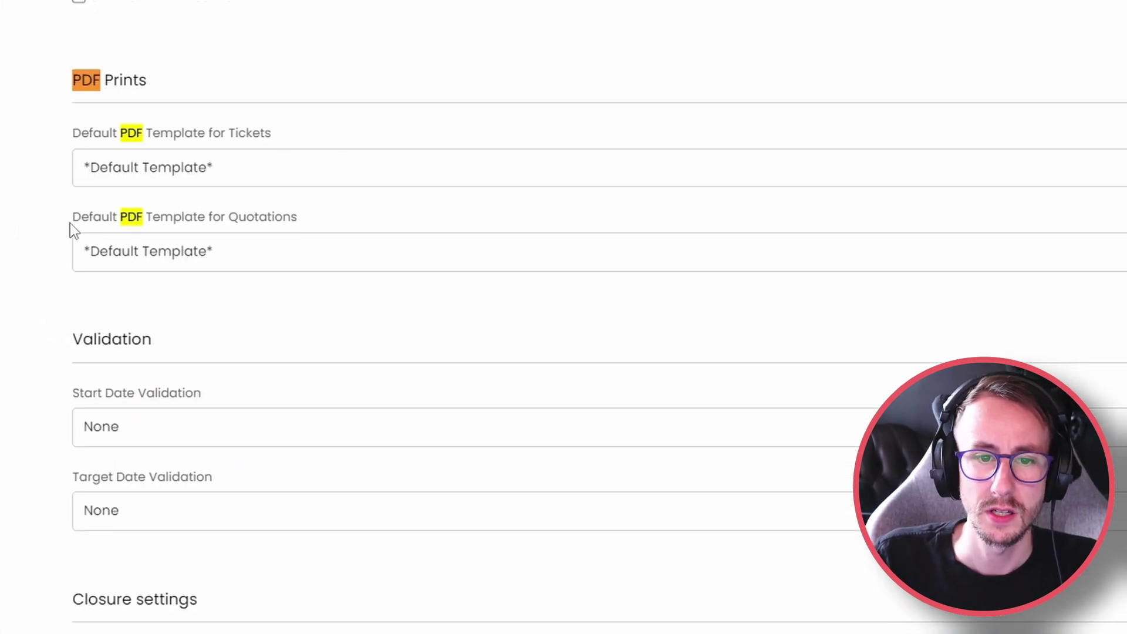
drag(70, 223, 274, 229)
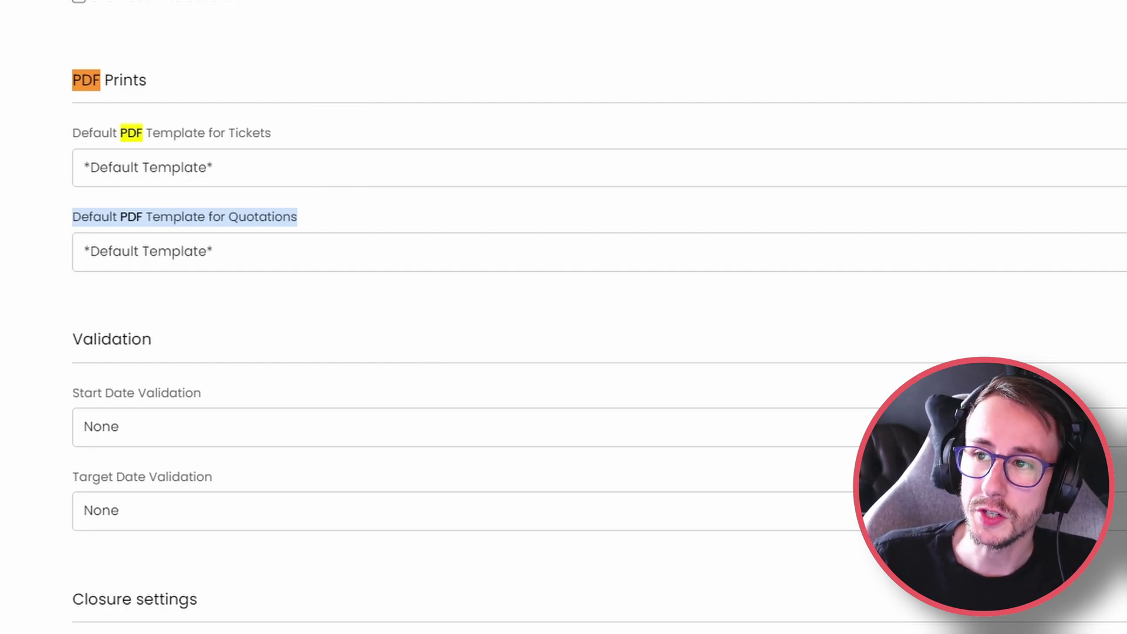
key(Escape)
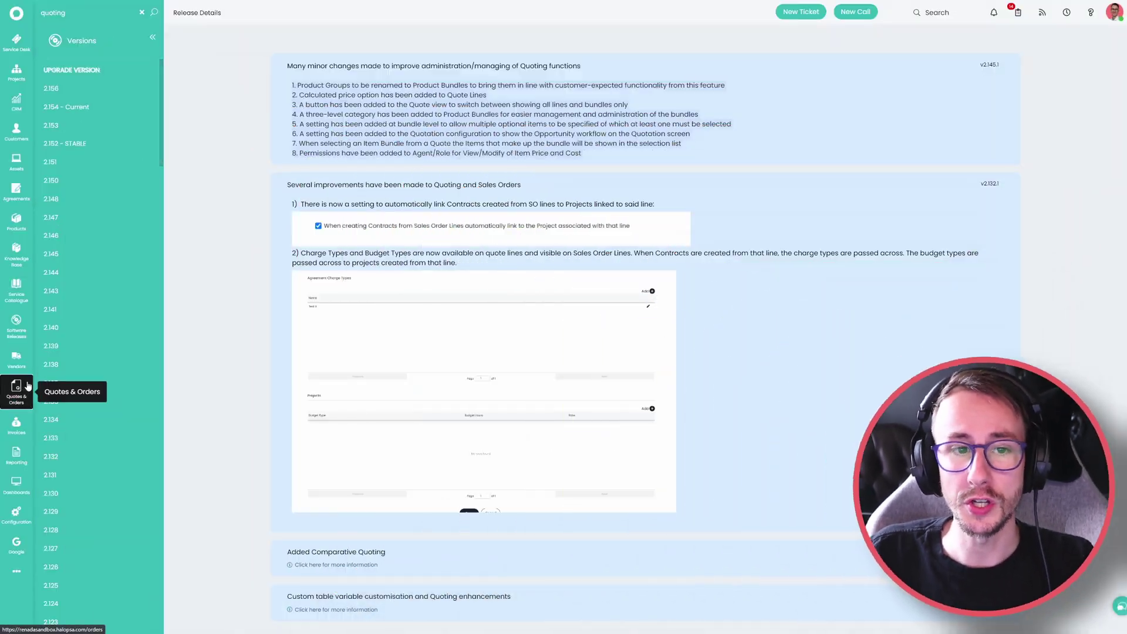
Open the New Hardware and Services Quotation from the quotations list for editing.
click(18, 387)
click(96, 65)
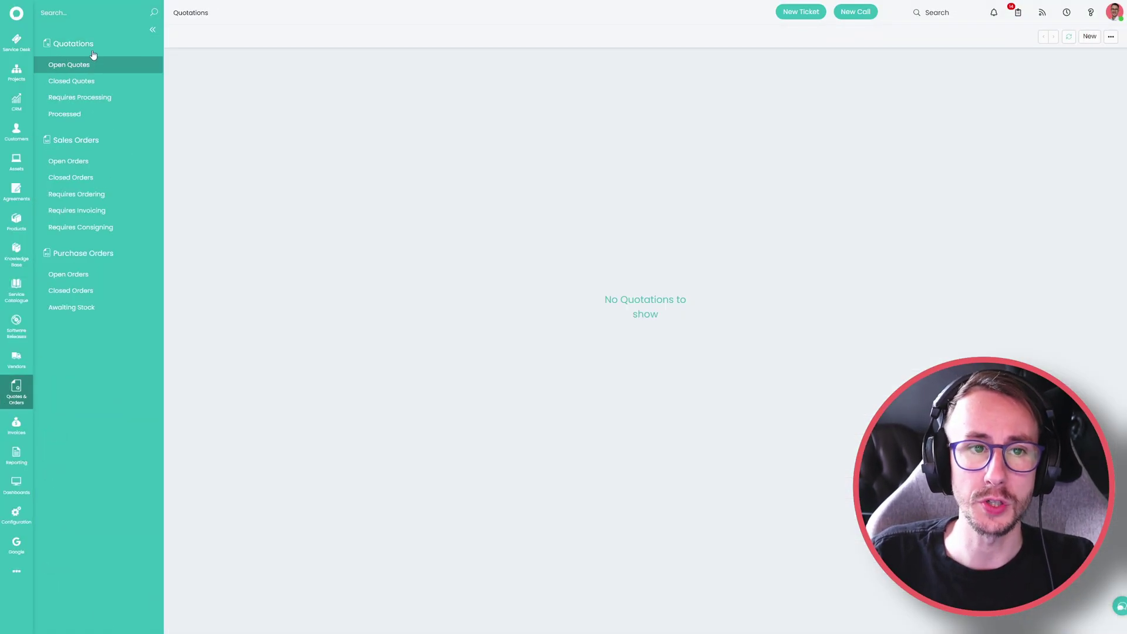
click(239, 77)
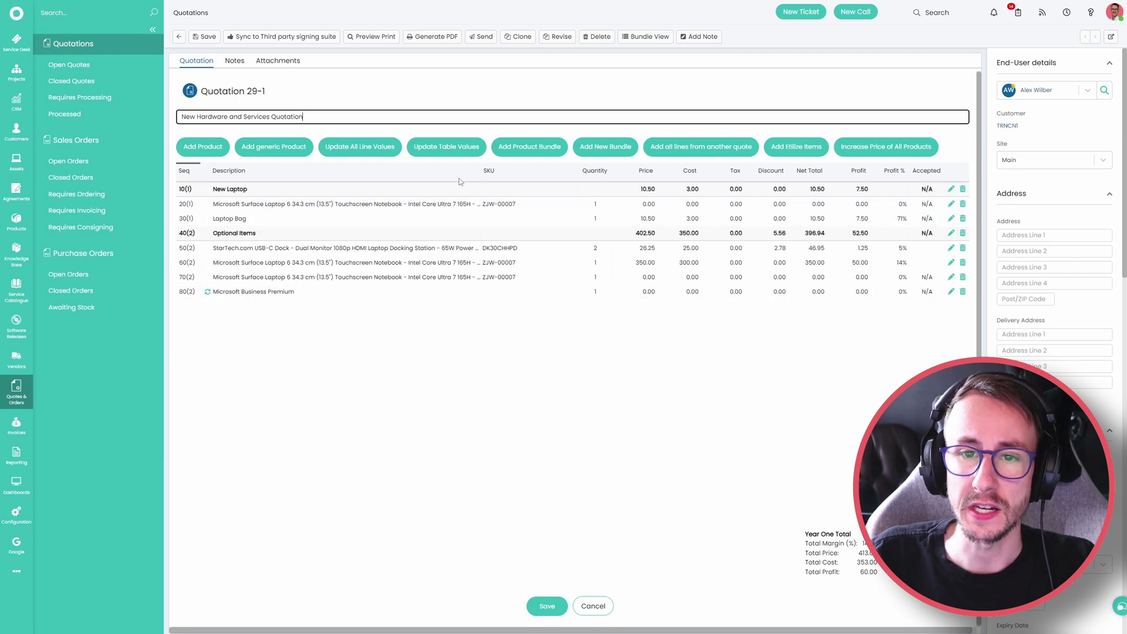
Switch the quotation's lines to inline editing with Update Table Values.
click(447, 147)
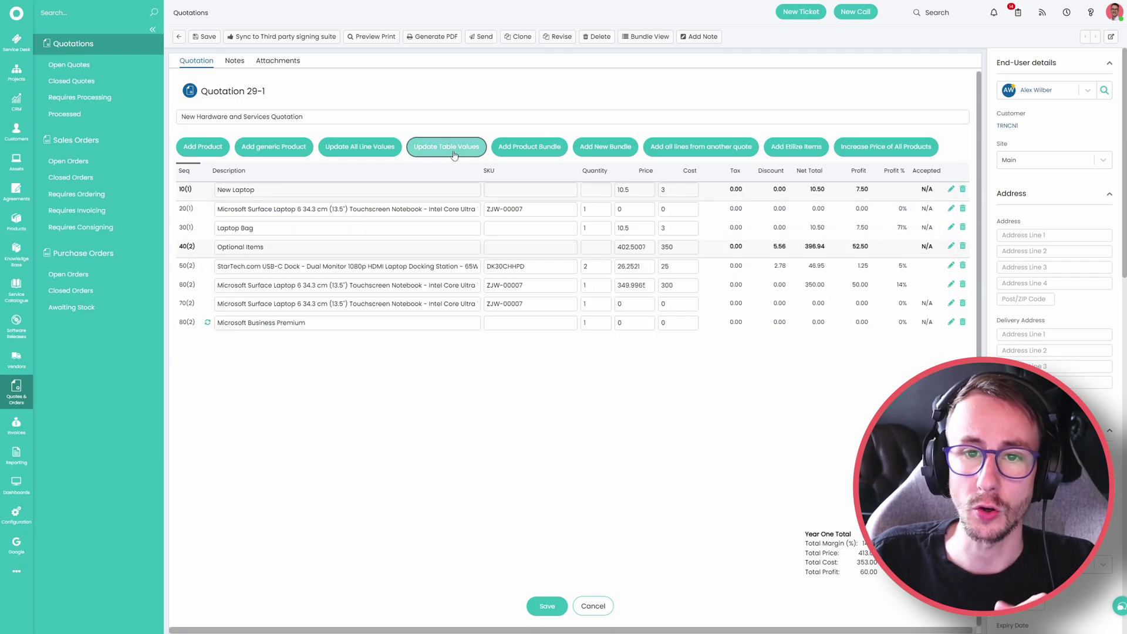
click(626, 404)
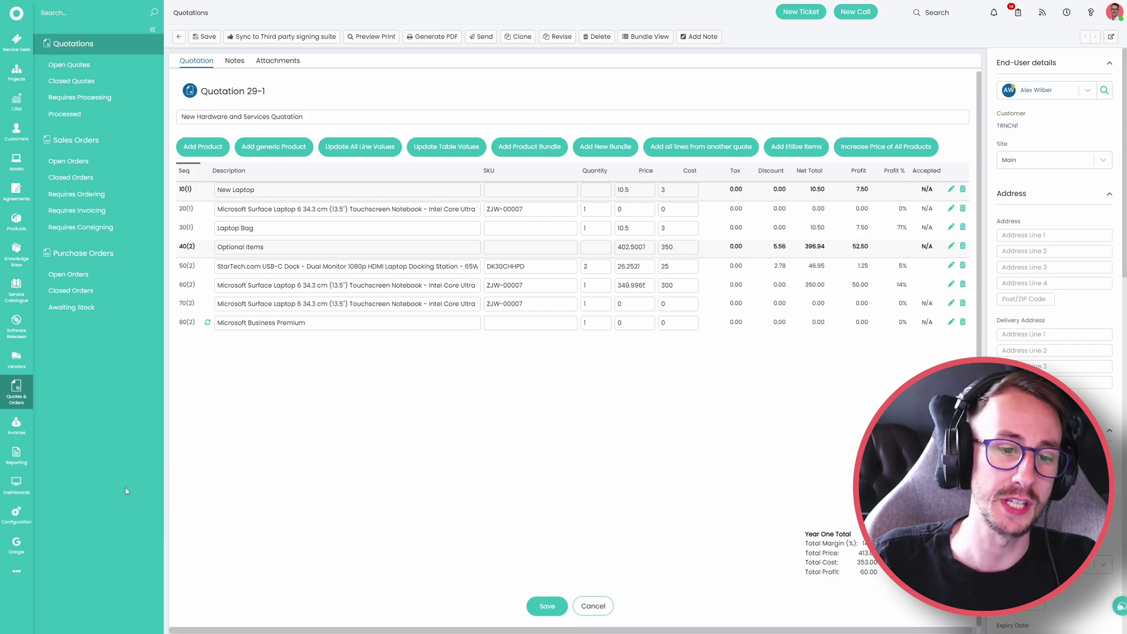
Open the Advanced Settings configuration and find "search" on the page to reach the Searching section.
click(15, 512)
scroll(118, 587, down, 1)
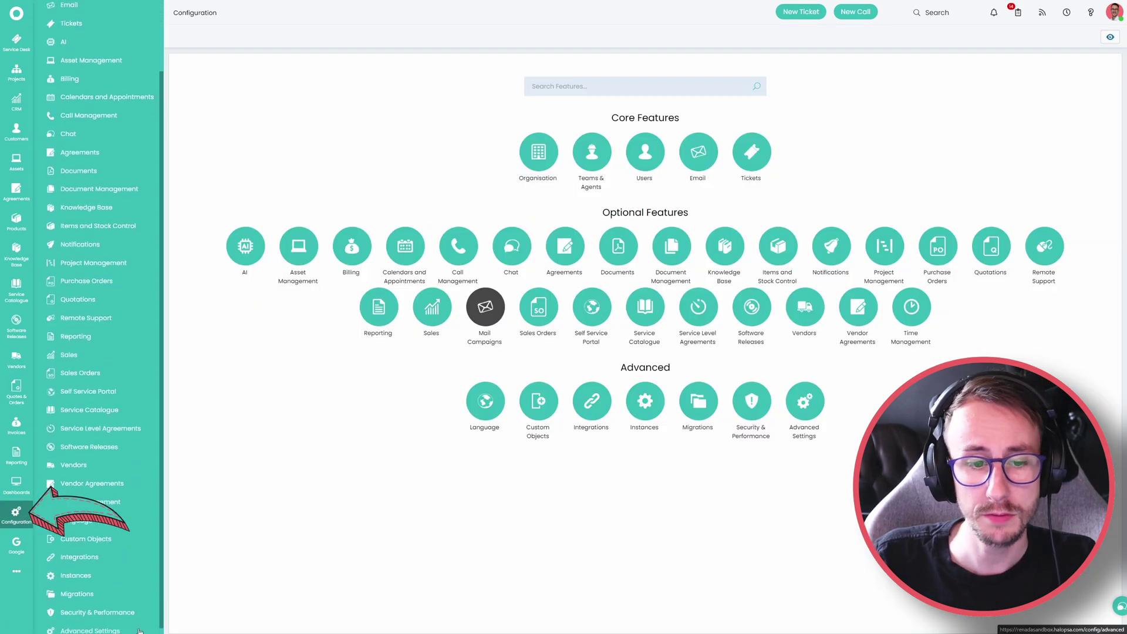
click(140, 631)
key(ctrl+f)
text(s)
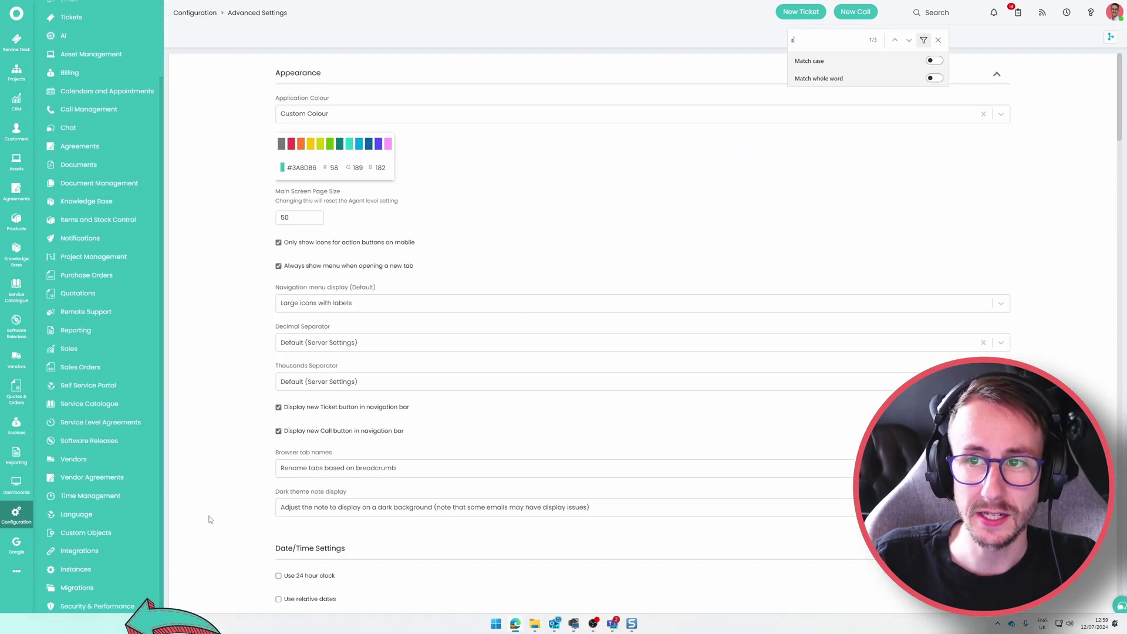
text(earch)
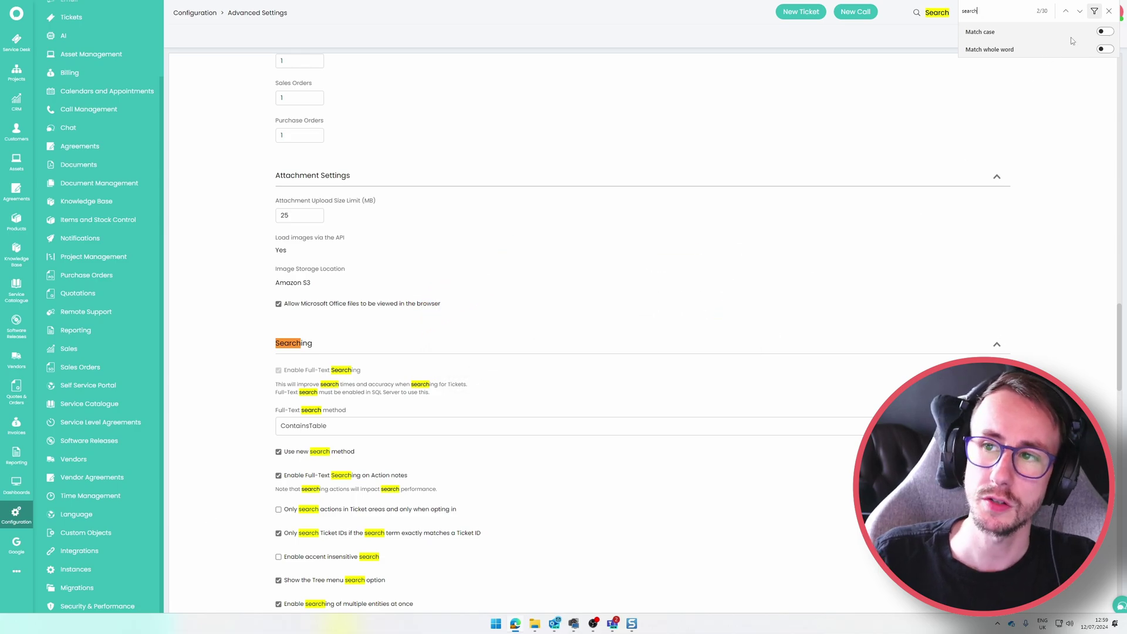
click(1110, 11)
scroll(539, 369, down, 2)
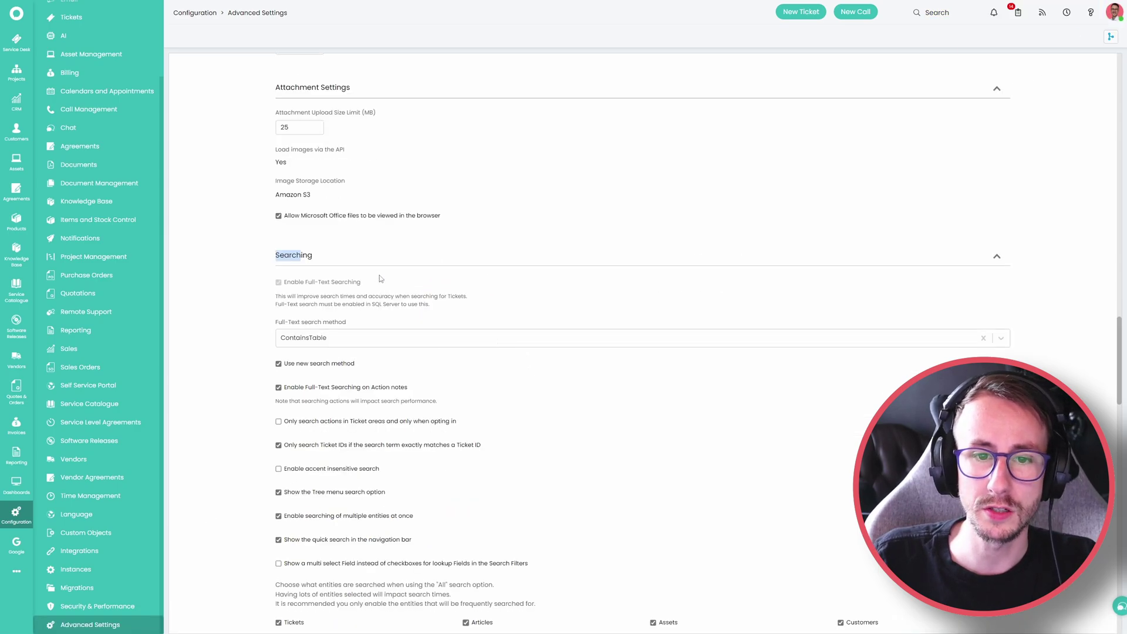
Highlight the "Use new search method" option in the Searching section to examine it.
drag(377, 376, 280, 367)
click(237, 376)
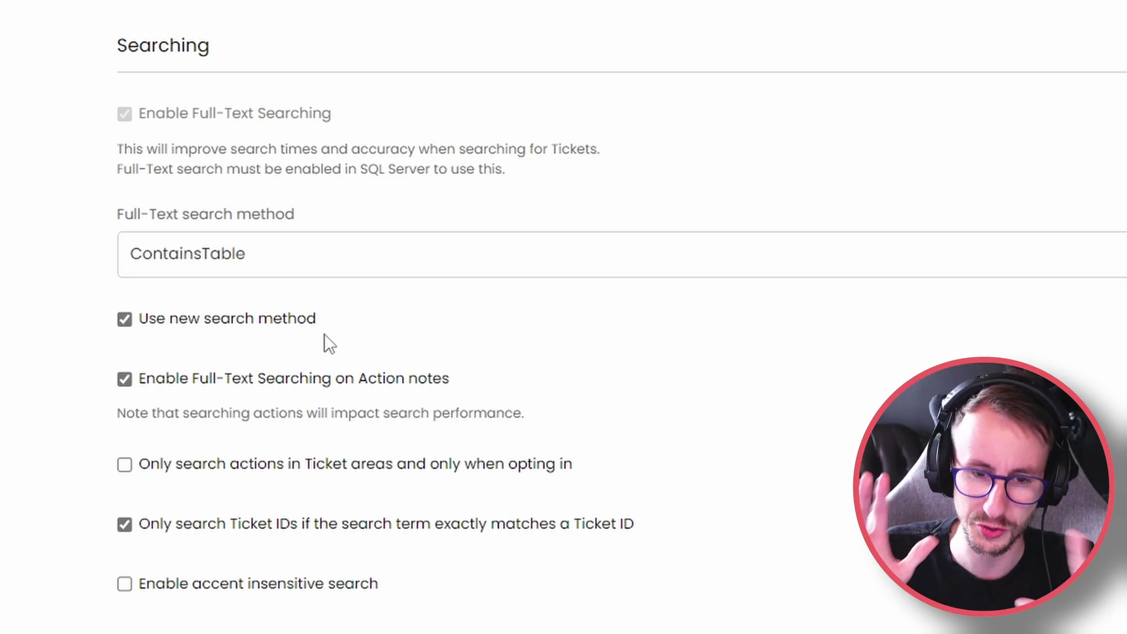
drag(320, 323, 151, 323)
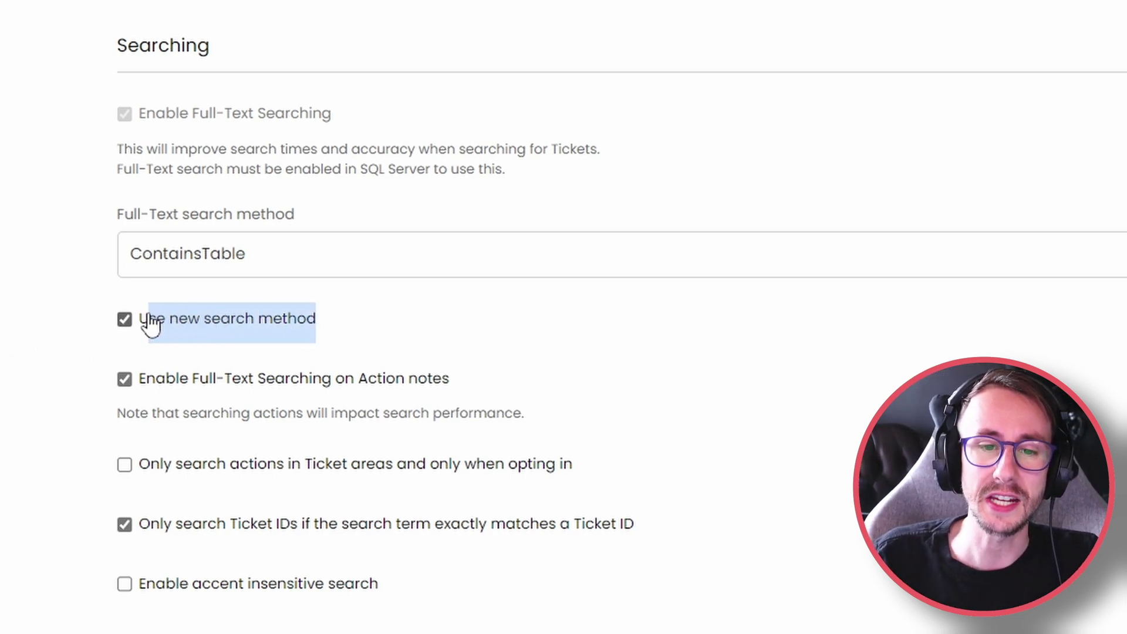
click(30, 333)
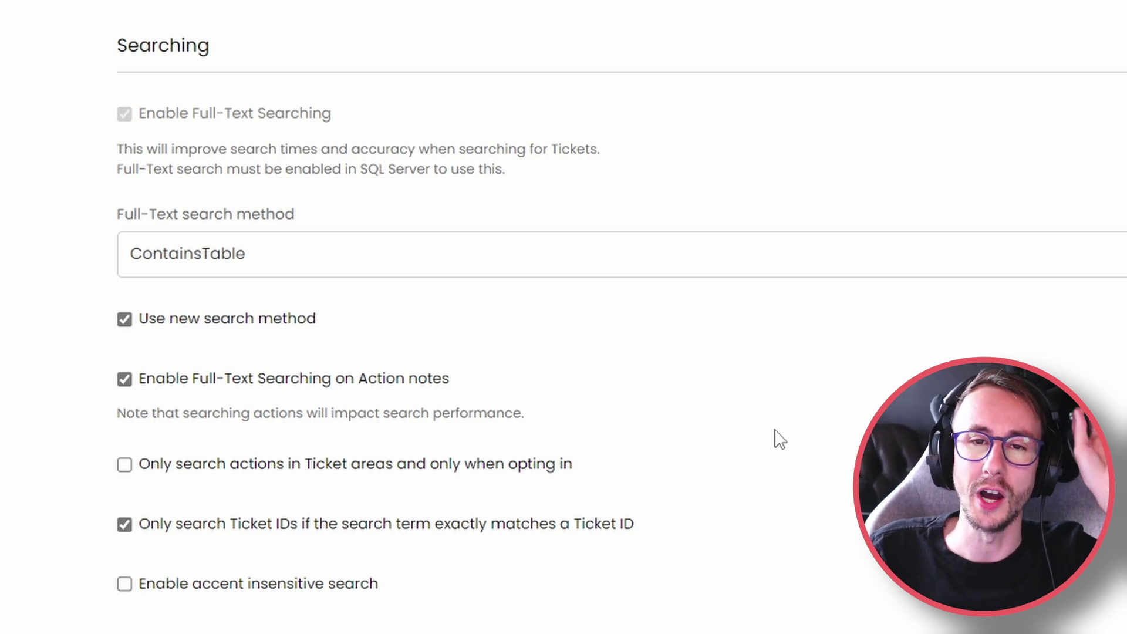
drag(315, 320, 121, 320)
click(47, 423)
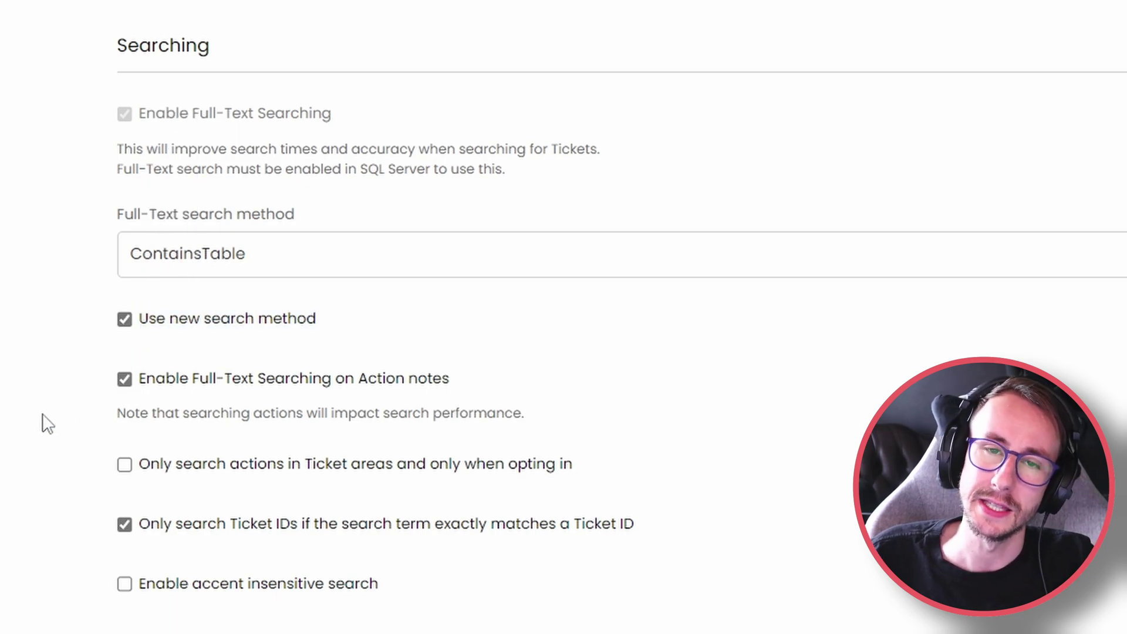
Disable "Use new search method", highlight the New Full-Text Search Method setting, and re-enable the option.
click(206, 326)
drag(118, 369, 130, 377)
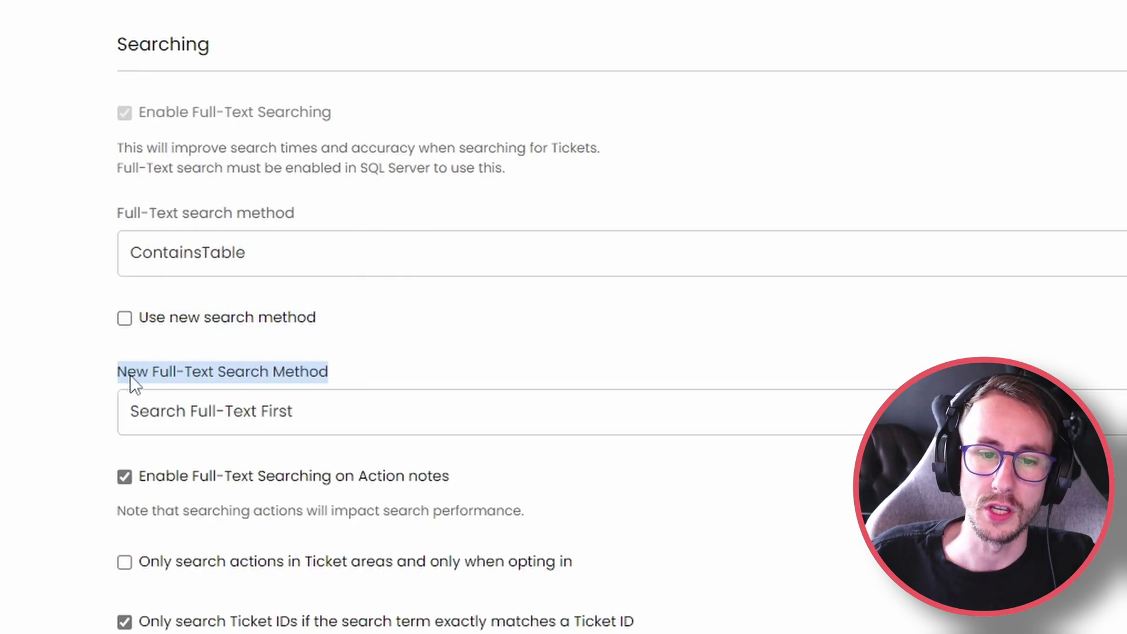
click(105, 379)
click(241, 324)
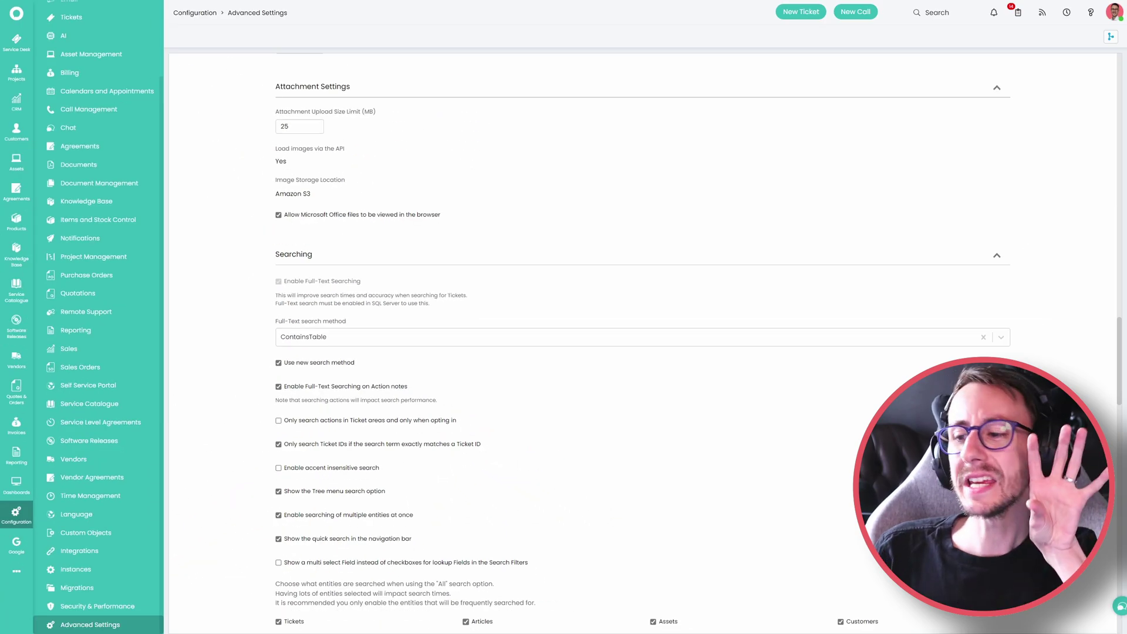
Search the release details for "Added the ability to bulk update rows in custom tables" and expand the note.
click(1091, 13)
click(998, 198)
click(94, 13)
click(88, 32)
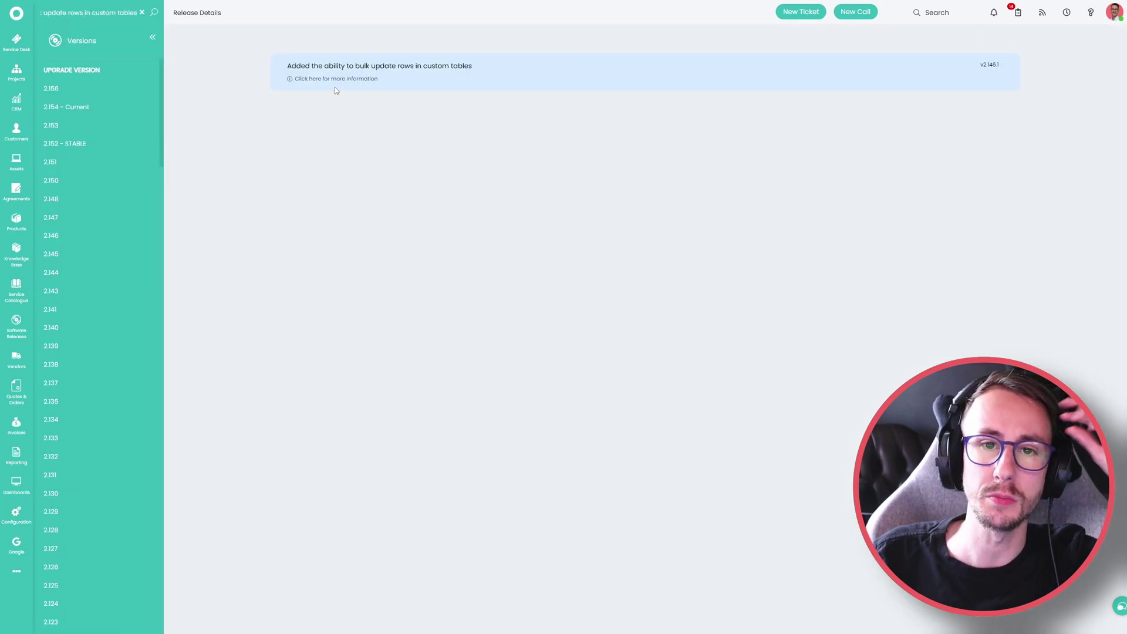
click(339, 84)
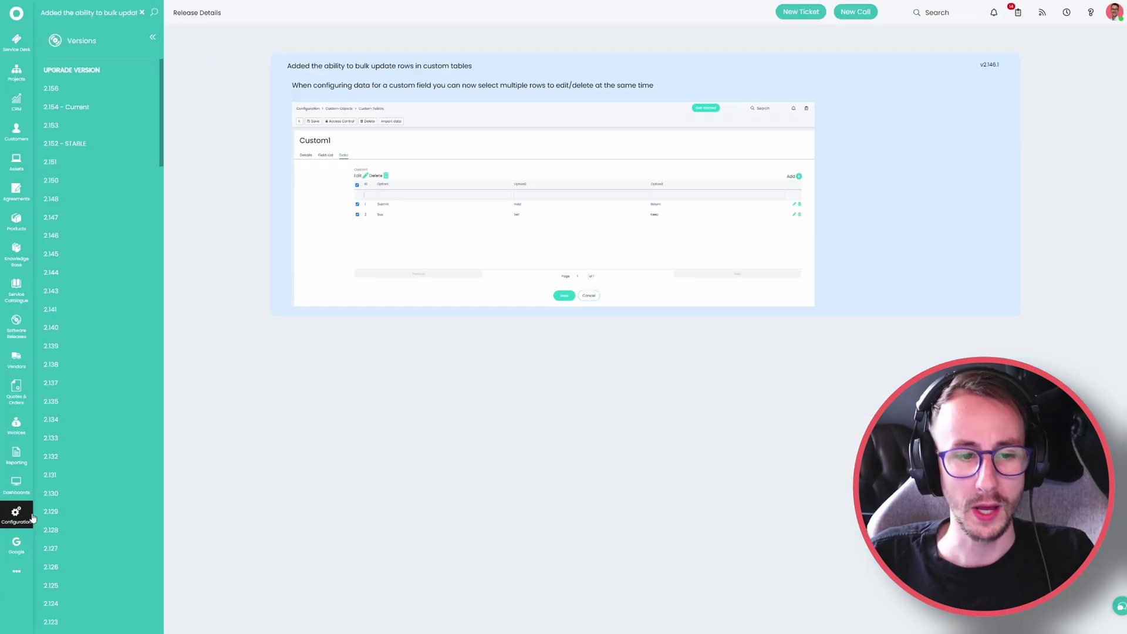
Open the Estimated Time custom table in the configuration, show its data and start editing the table.
click(17, 512)
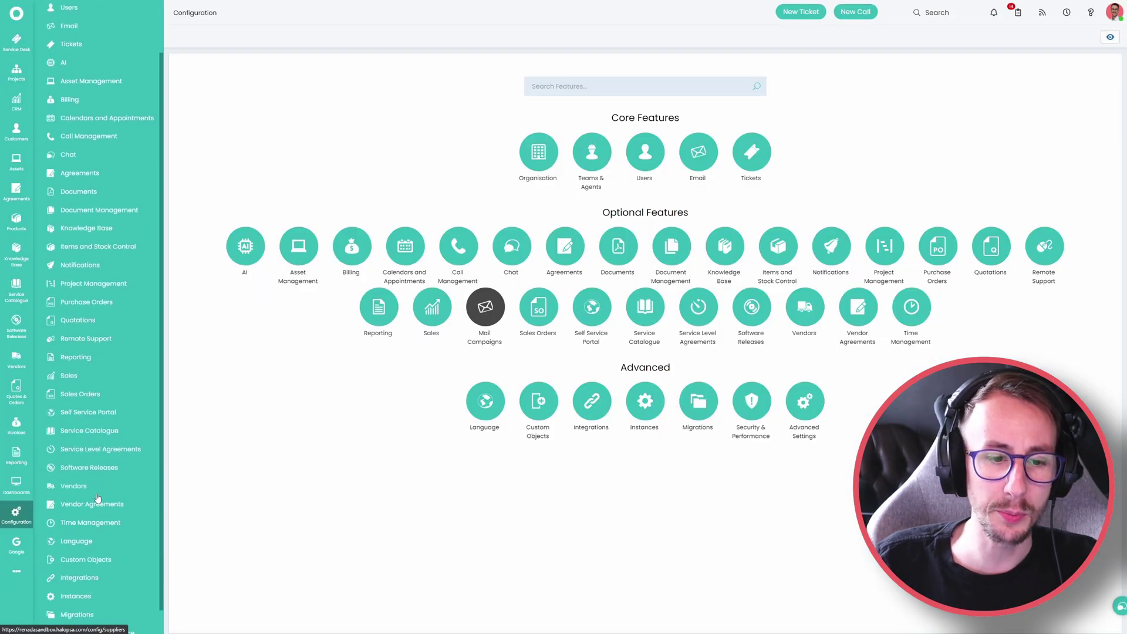
scroll(94, 504, down, 2)
click(103, 532)
click(120, 564)
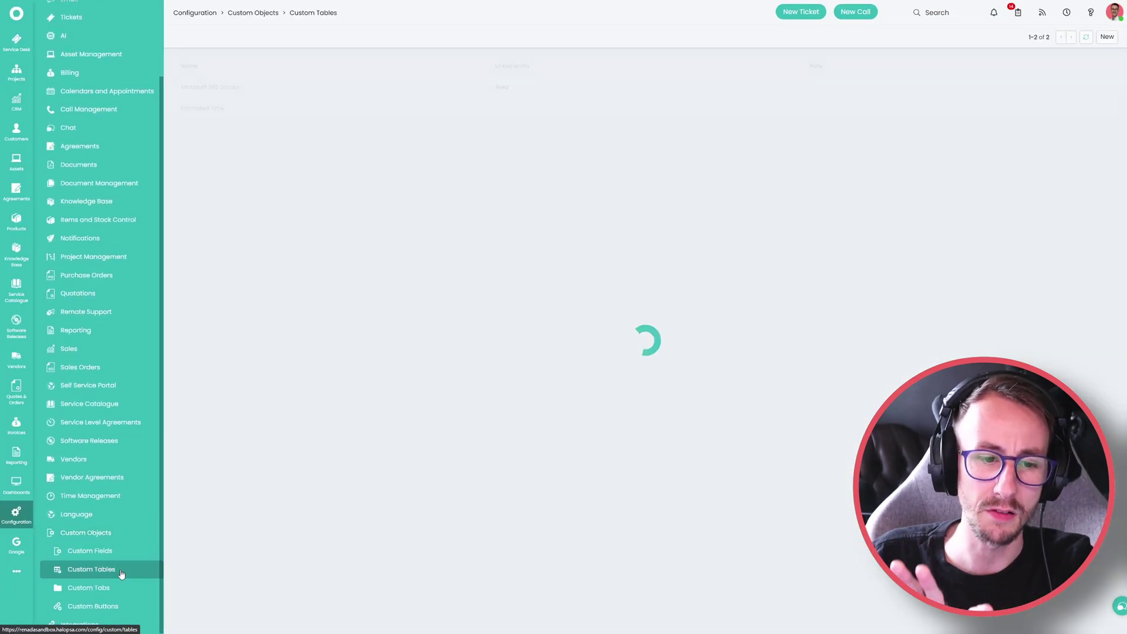
click(259, 104)
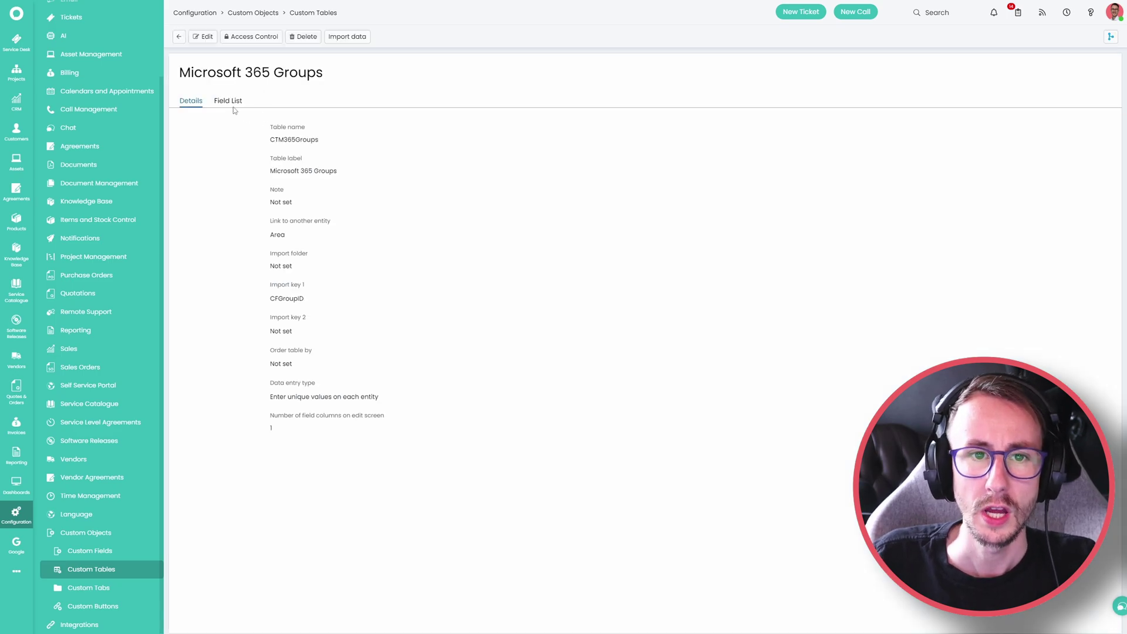
click(179, 37)
click(207, 104)
click(262, 101)
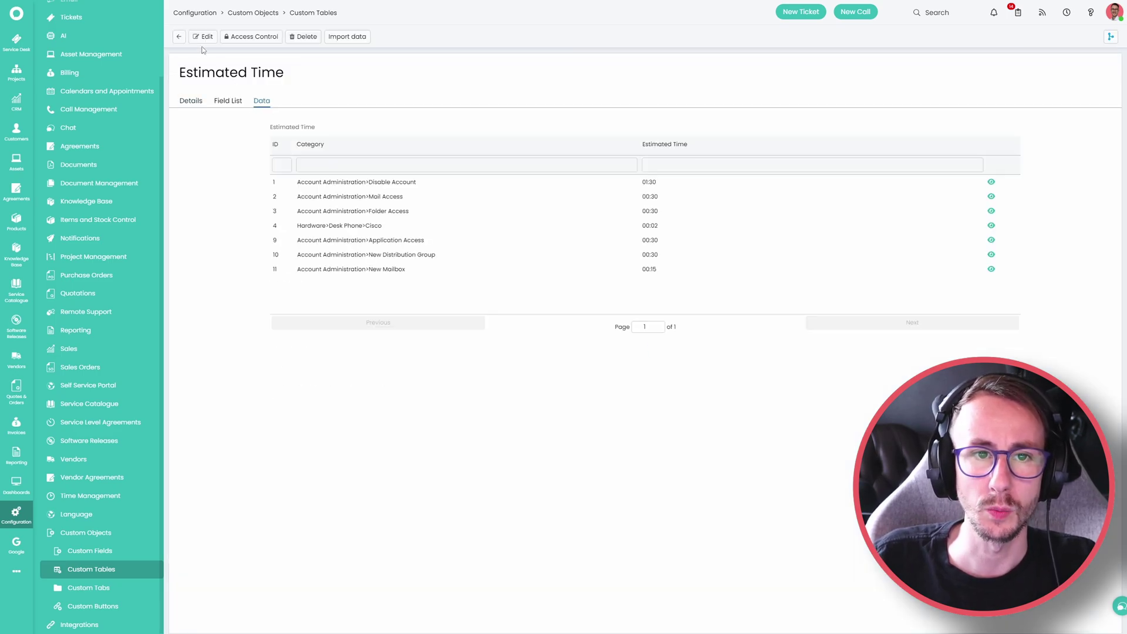
click(204, 36)
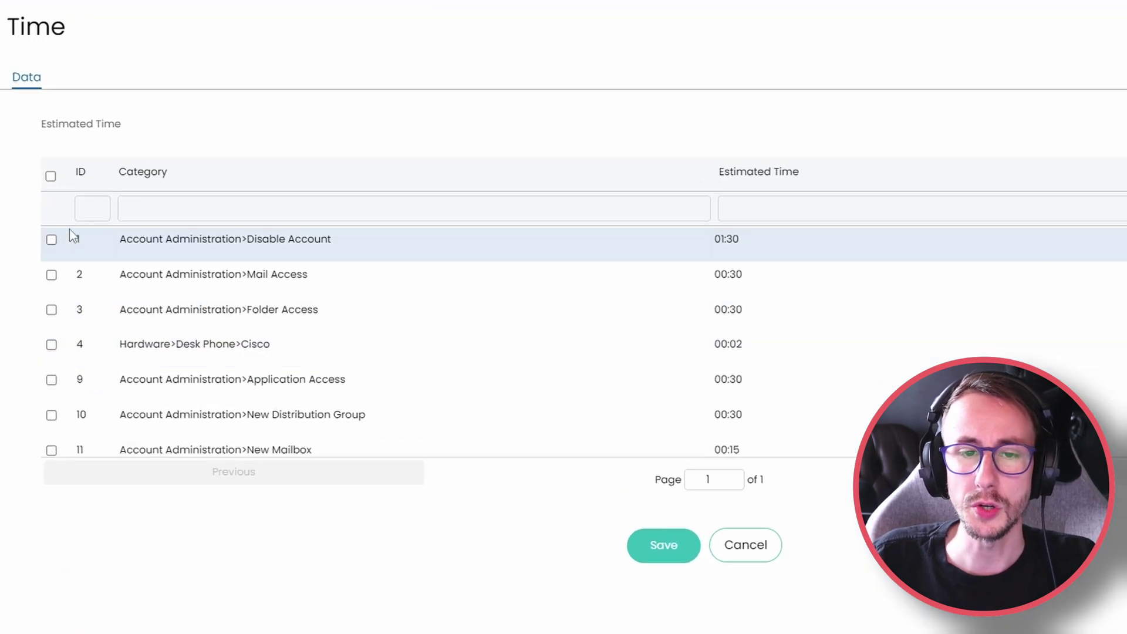
Bulk edit rows 1, 2 and 3, setting Category to Account Administration>Password Reset and Estimated Time to 04:30.
click(52, 239)
click(51, 274)
click(51, 310)
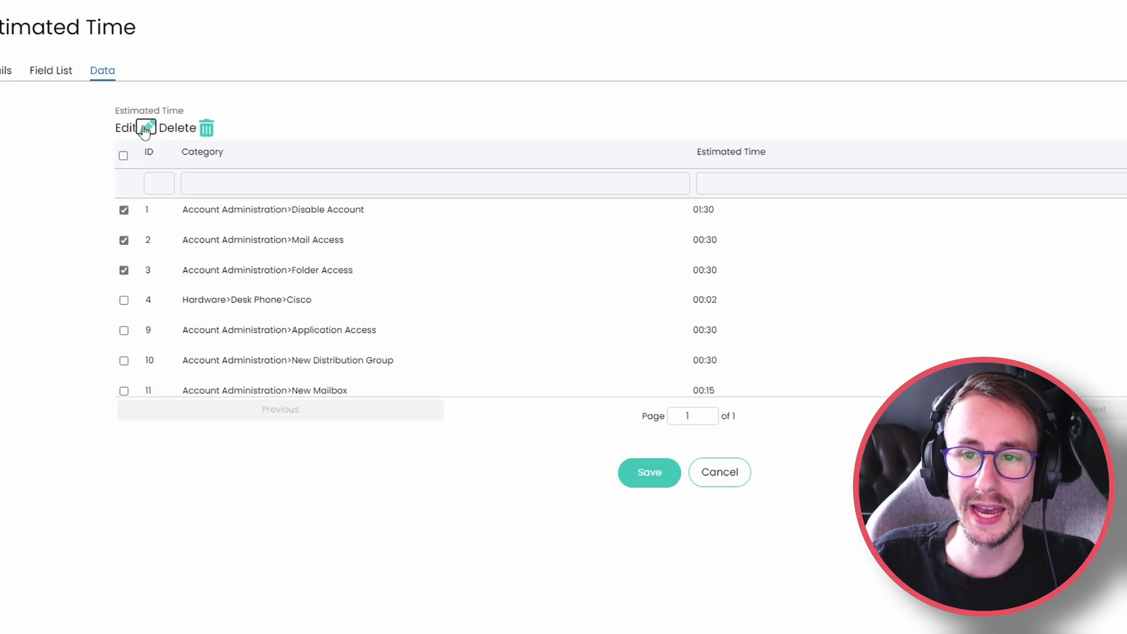
click(78, 144)
click(183, 331)
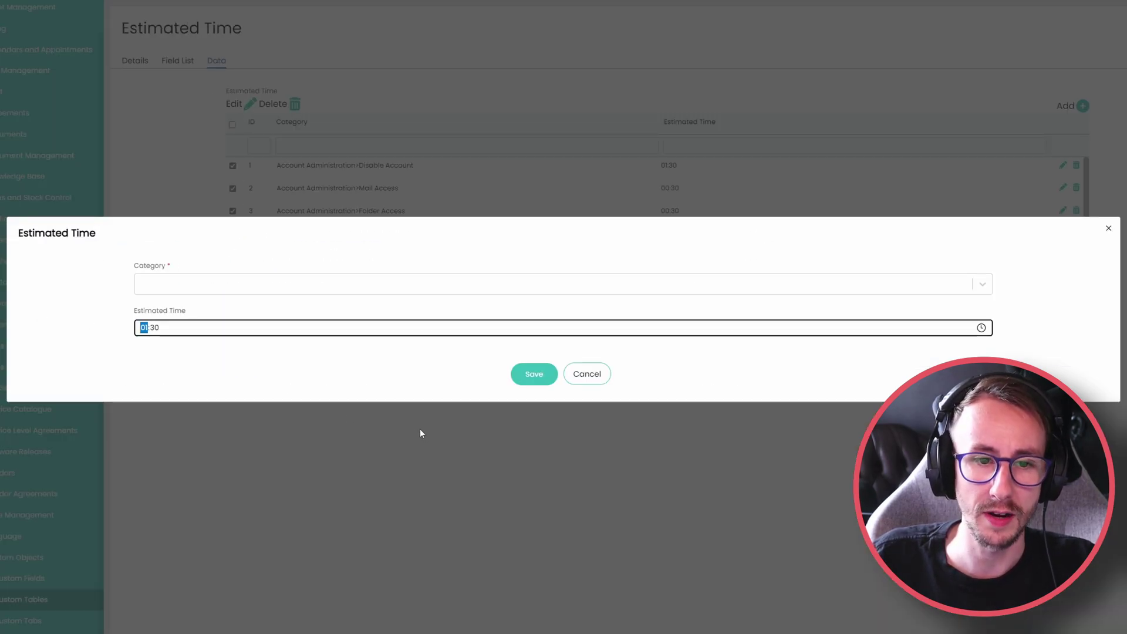
text(4)
click(534, 375)
click(364, 277)
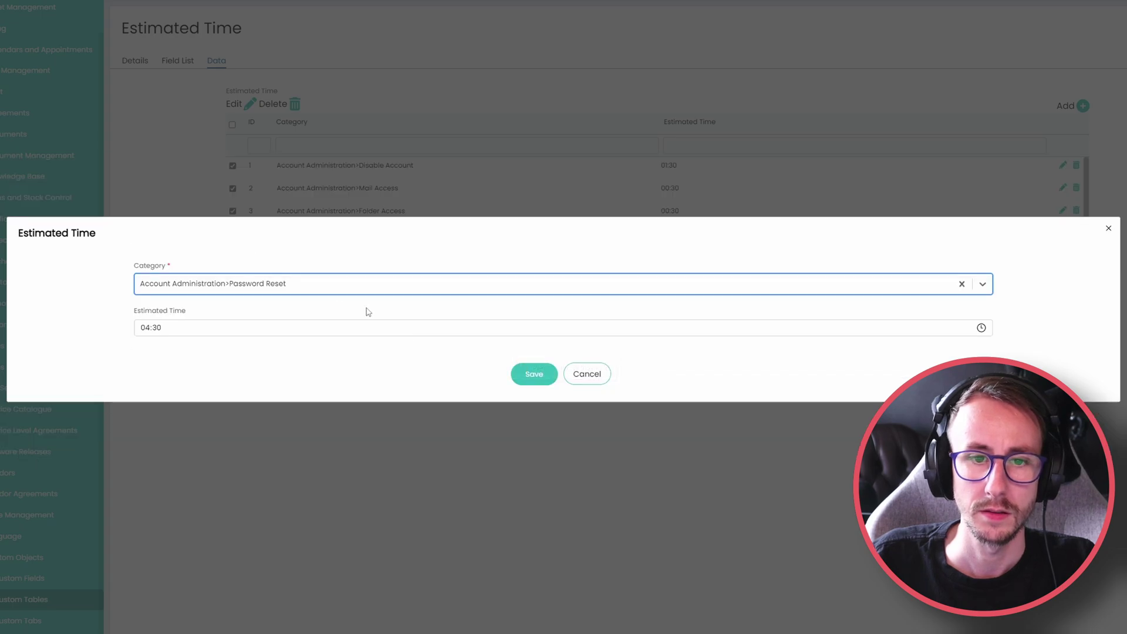
click(534, 377)
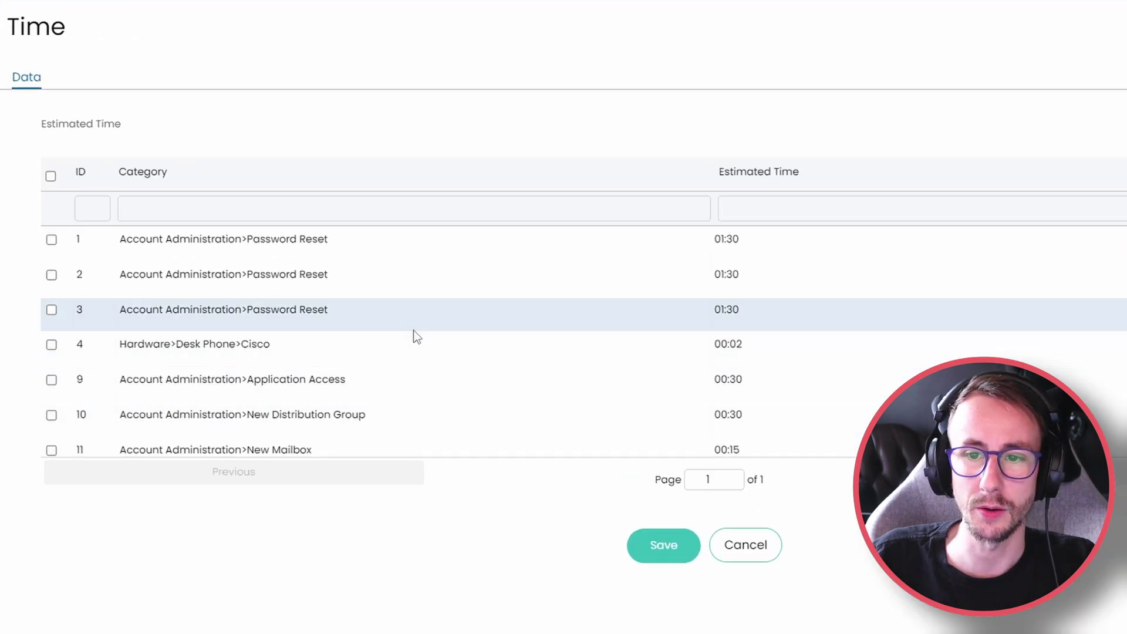
Save the Estimated Time table and check the estimated times of the first three rows.
scroll(440, 375, down, 1)
scroll(440, 375, up, 1)
click(661, 543)
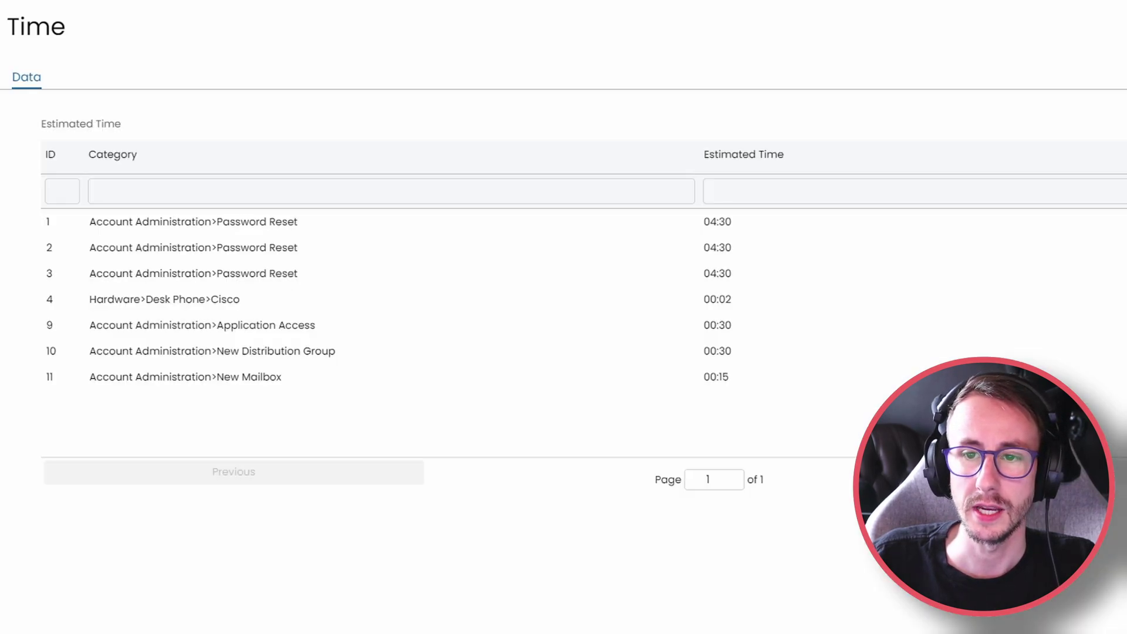
drag(699, 227, 732, 275)
click(797, 312)
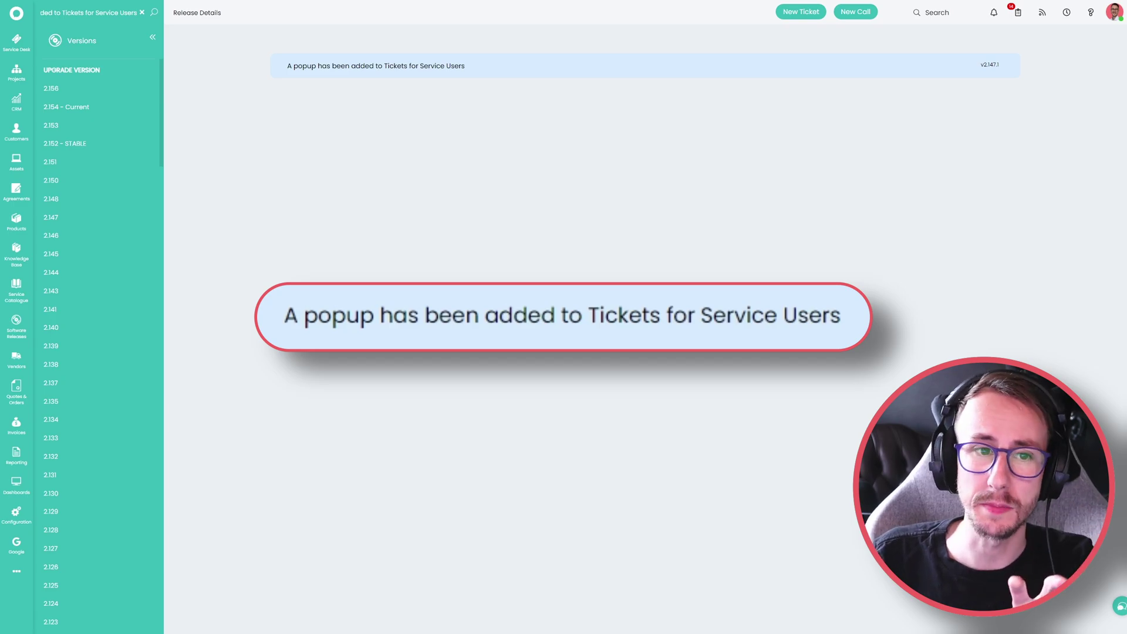
Open the profile of the TRNCN1 Branch user in the Retail department and open their ticket 1457.
click(16, 130)
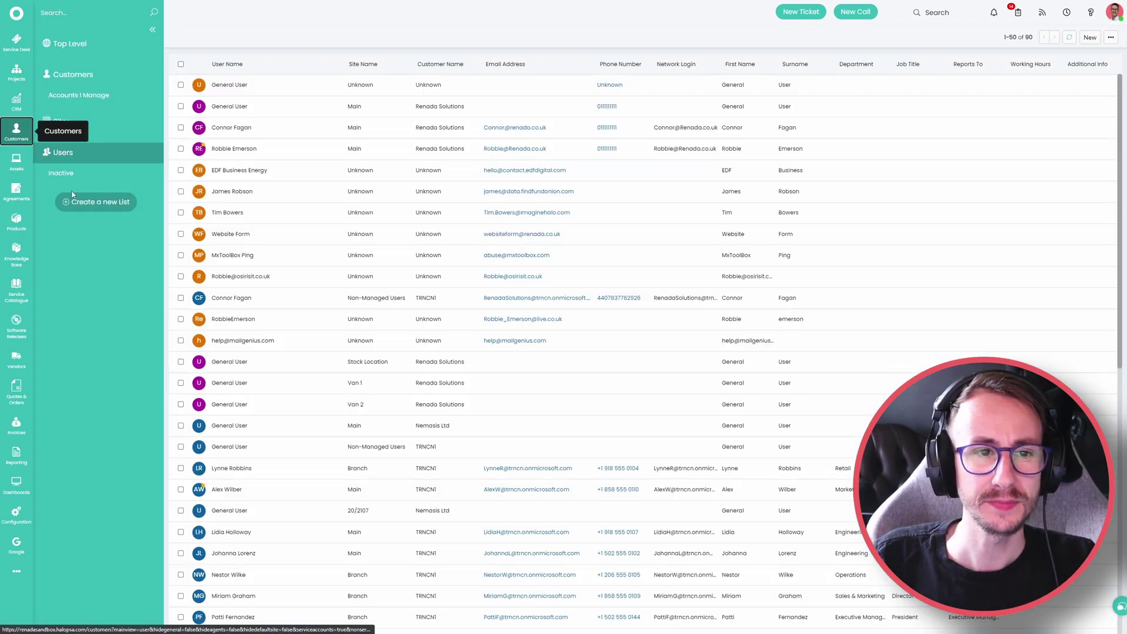
click(308, 465)
scroll(1051, 235, down, 1)
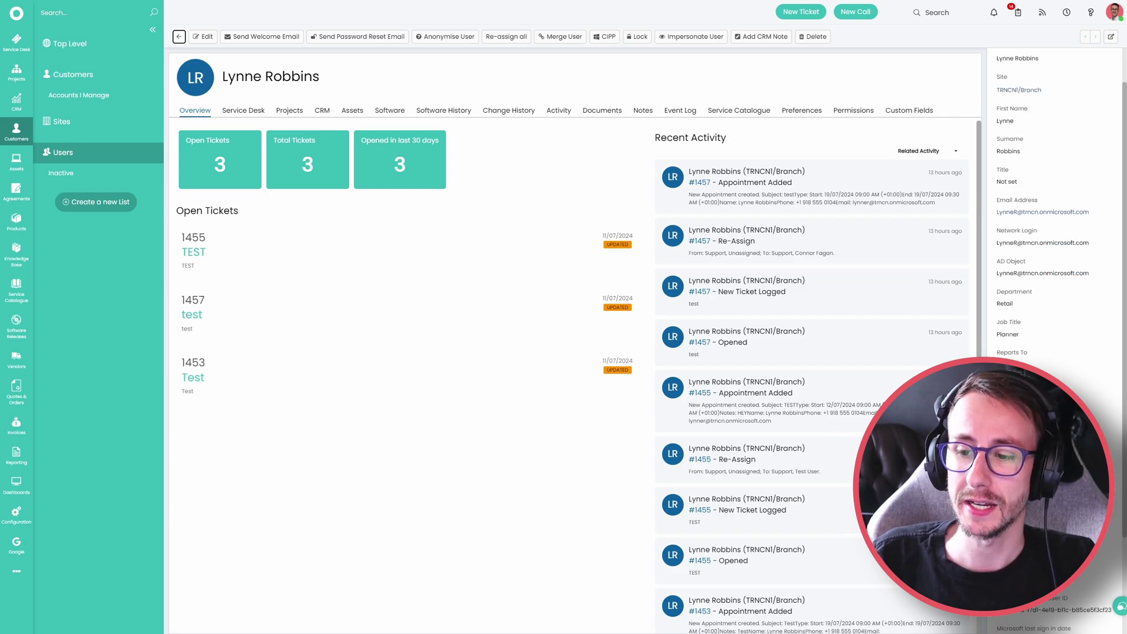
click(223, 164)
click(288, 84)
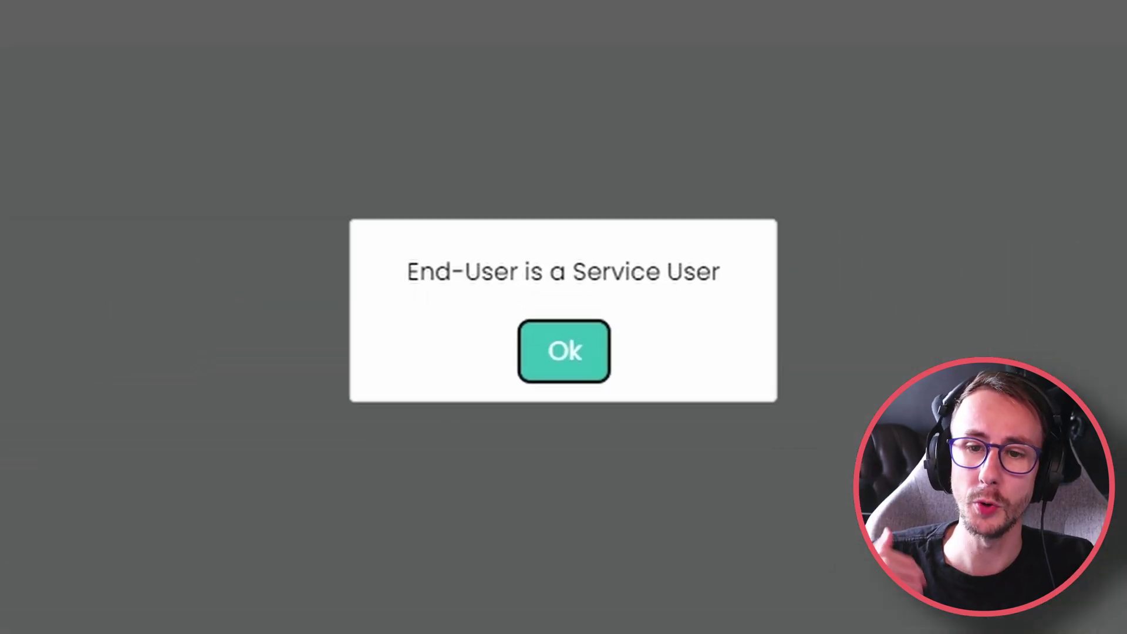
Highlight the Service User popup message on the ticket and dismiss the popup.
drag(407, 280, 760, 301)
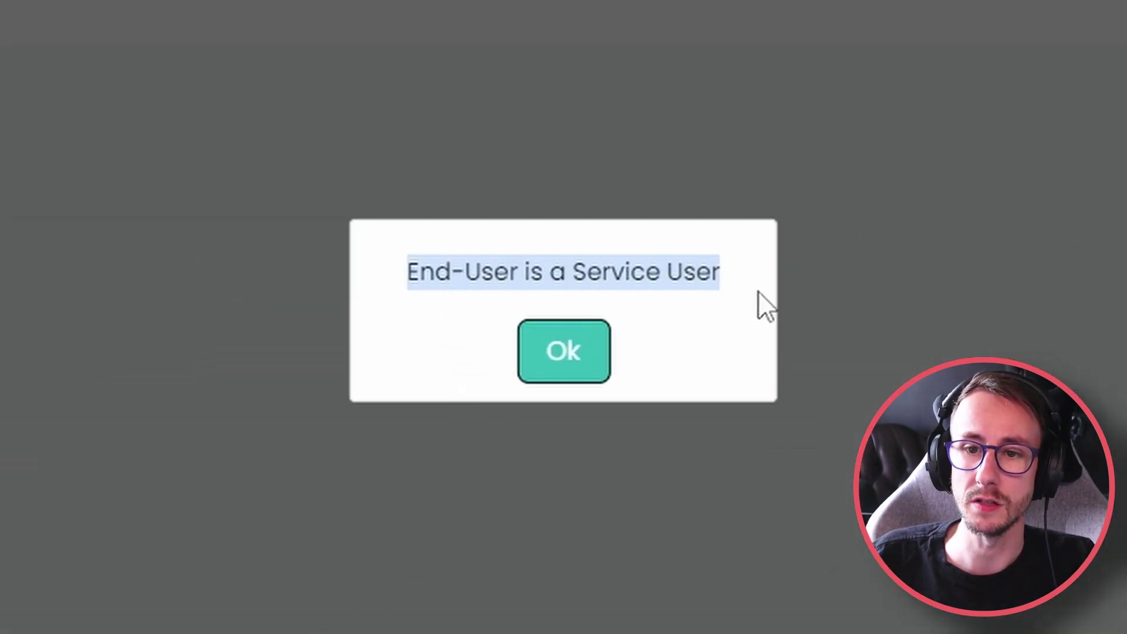
click(699, 300)
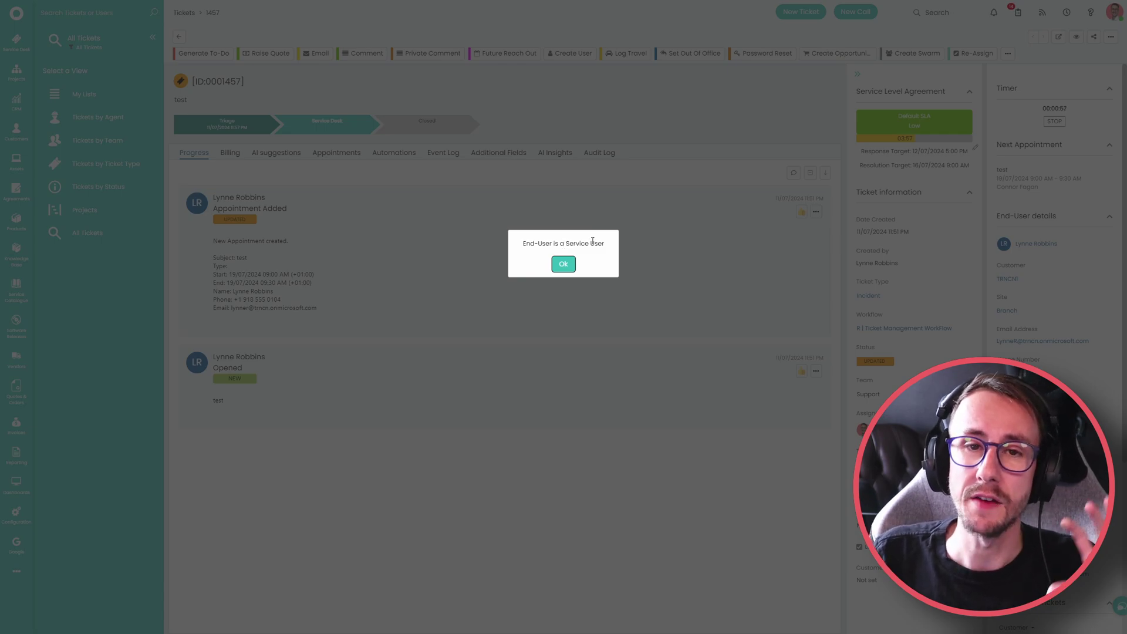
click(563, 264)
click(573, 268)
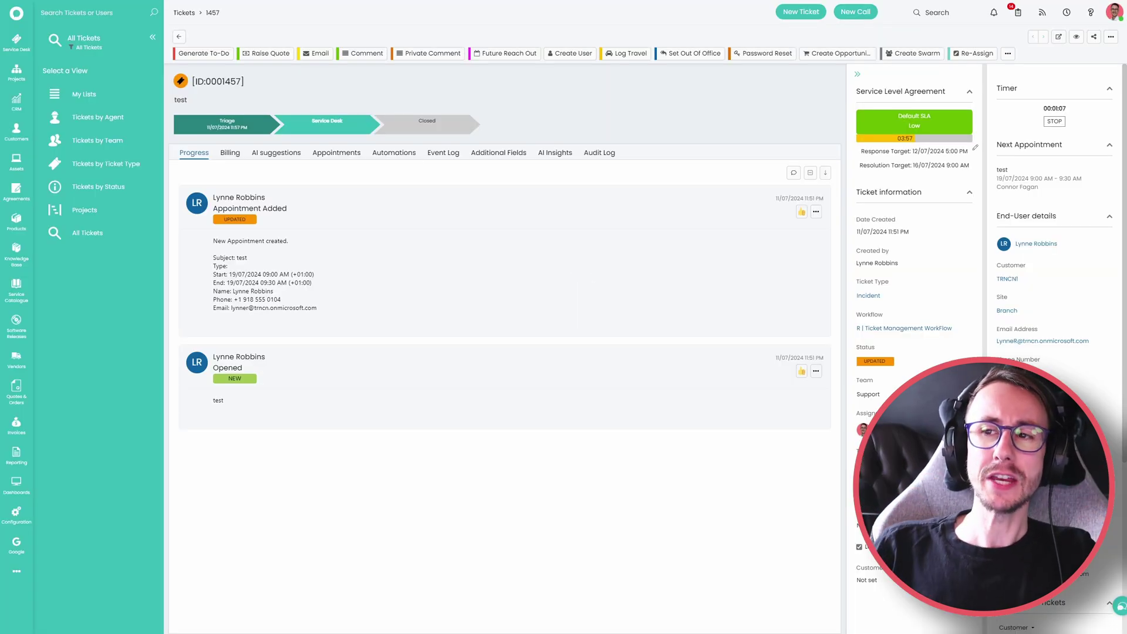
Open the release details and read the note about the Microsoft CSP integration's Service User setting.
click(1091, 12)
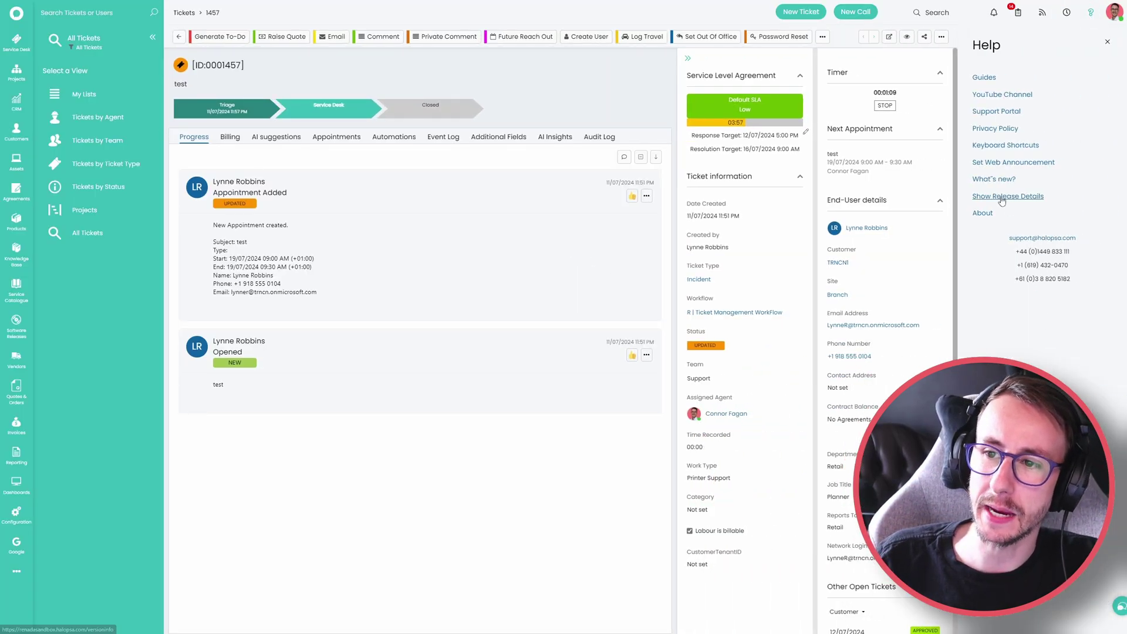
click(1007, 196)
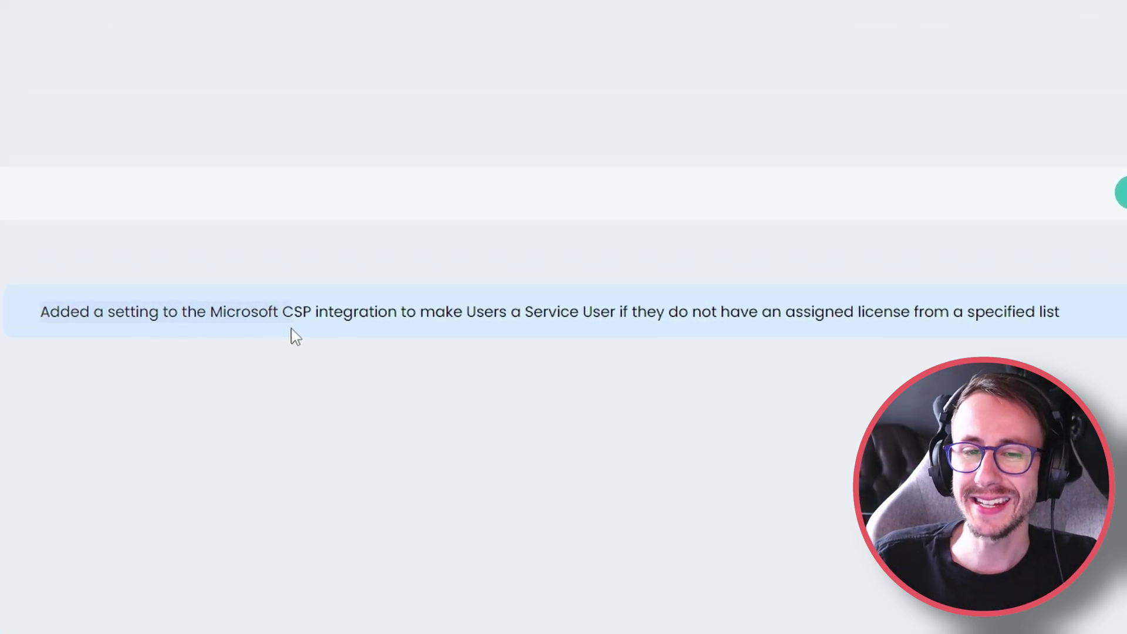
drag(291, 329, 396, 322)
click(402, 371)
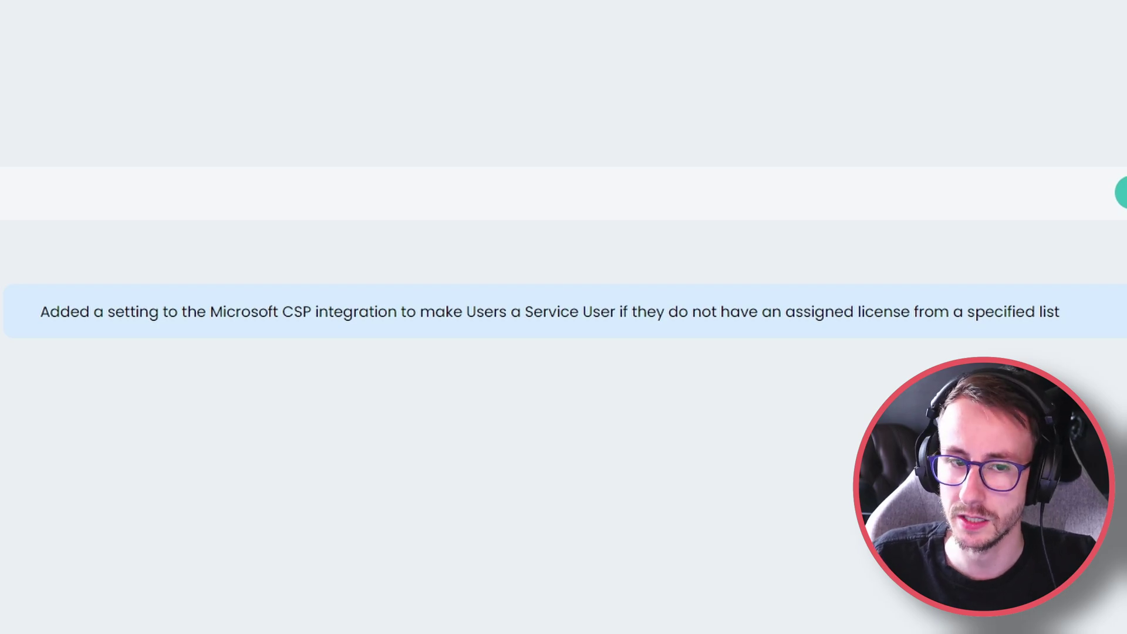
Open the Microsoft Entra ID settings of the Renada CSP Microsoft CSP integration for editing.
click(16, 513)
scroll(125, 516, down, 2)
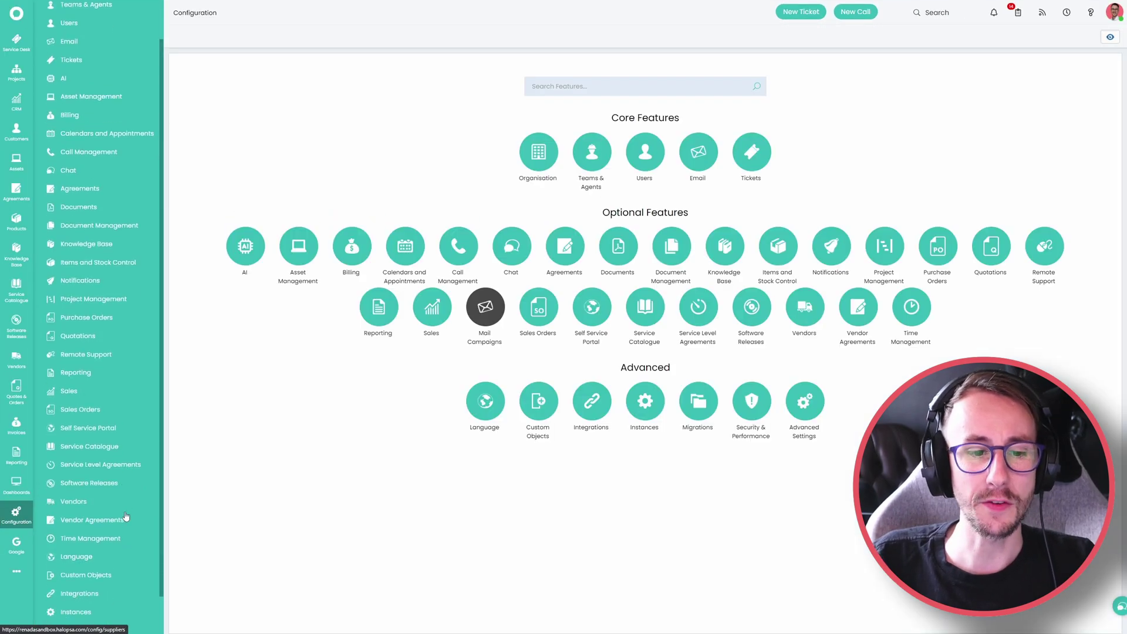
scroll(125, 517, down, 2)
click(121, 512)
scroll(117, 511, down, 3)
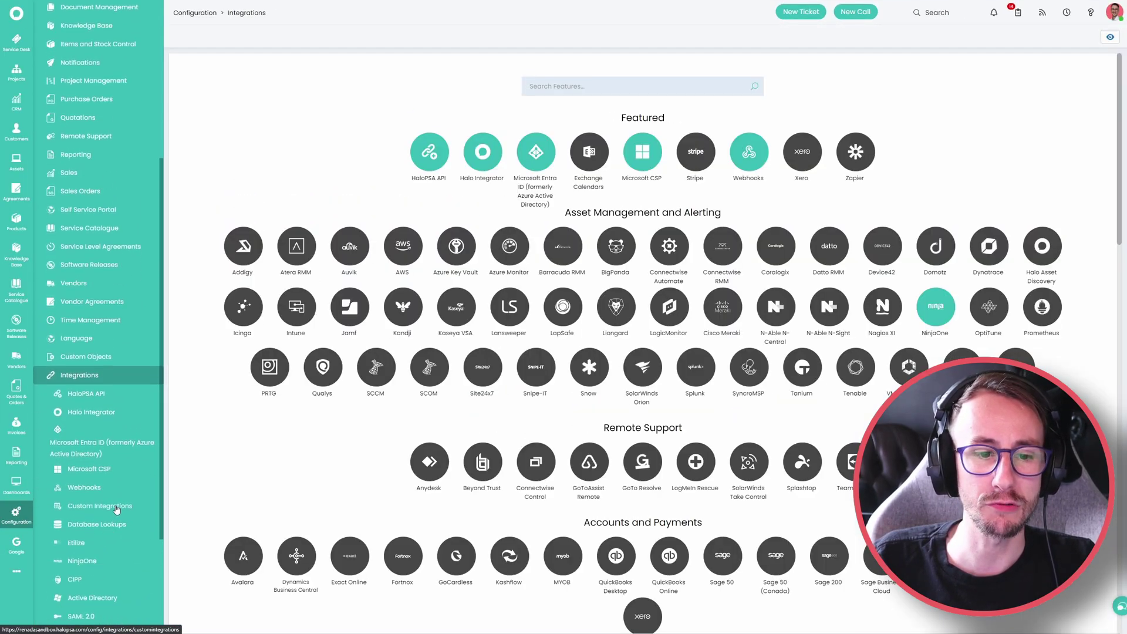
click(94, 468)
click(437, 94)
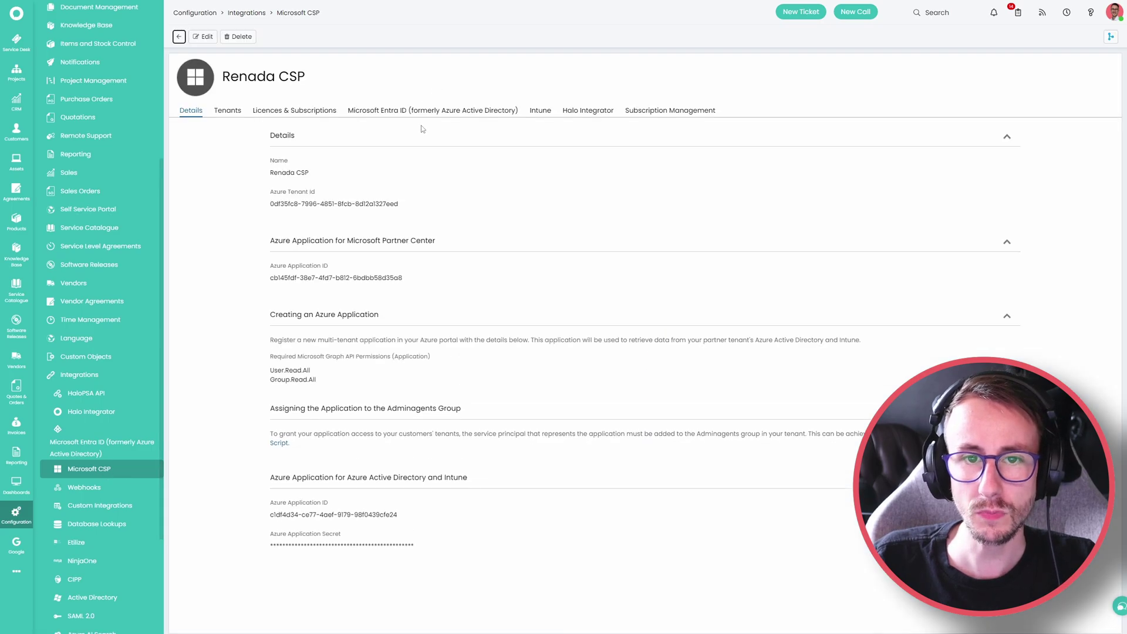
click(369, 116)
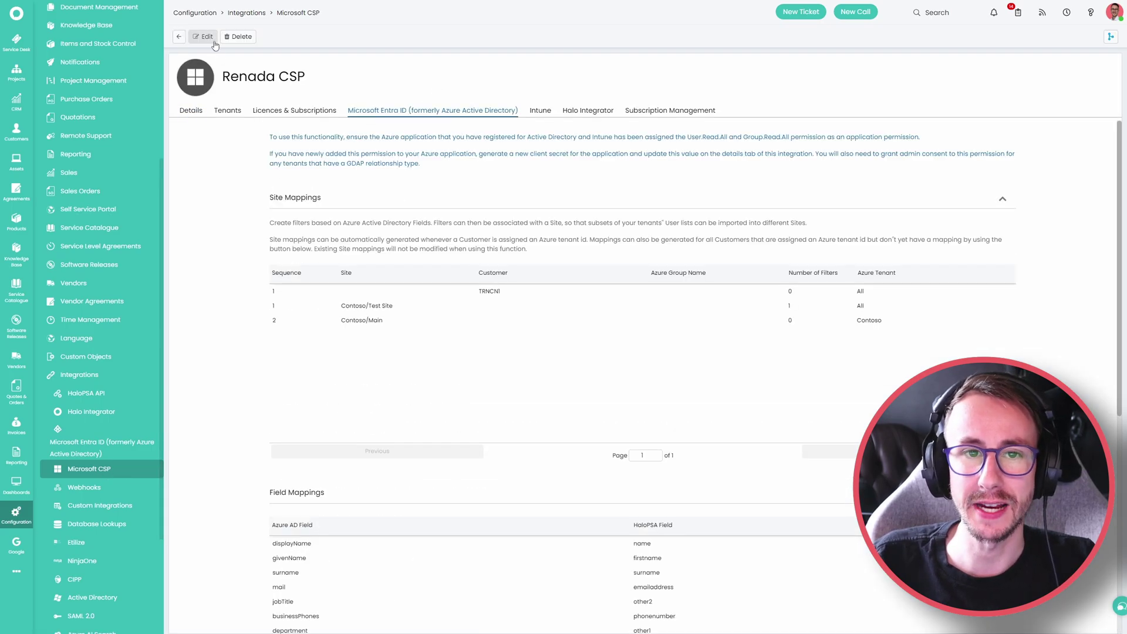
Enable importing users as Service Accounts unless they are assigned a listed licence, and browse the licences available to check for.
scroll(227, 319, down, 6)
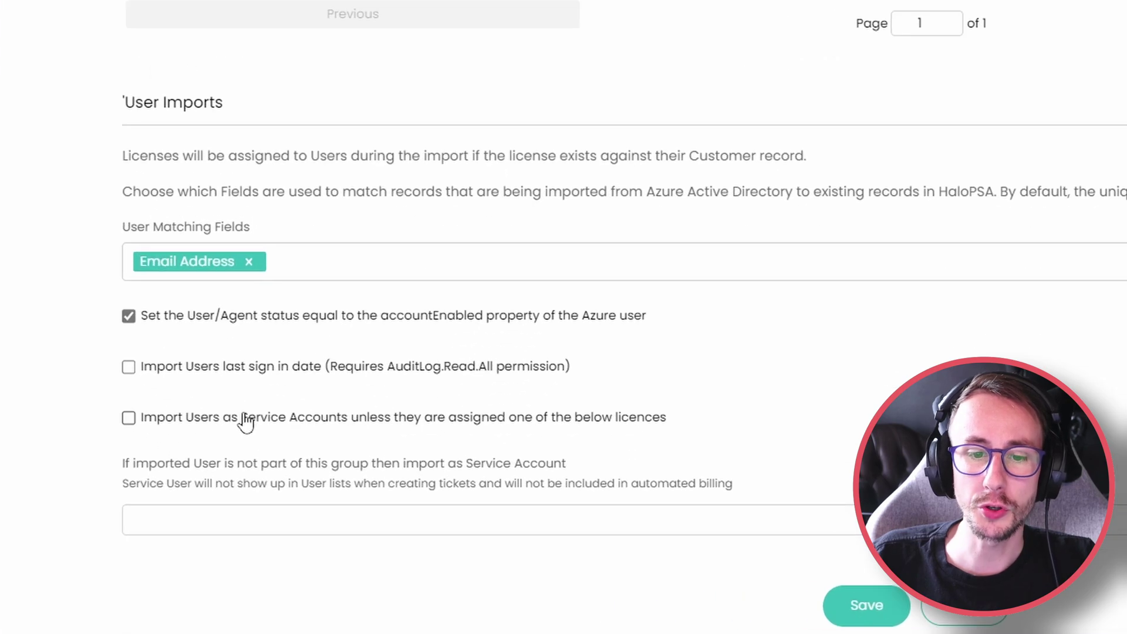
click(371, 433)
click(430, 514)
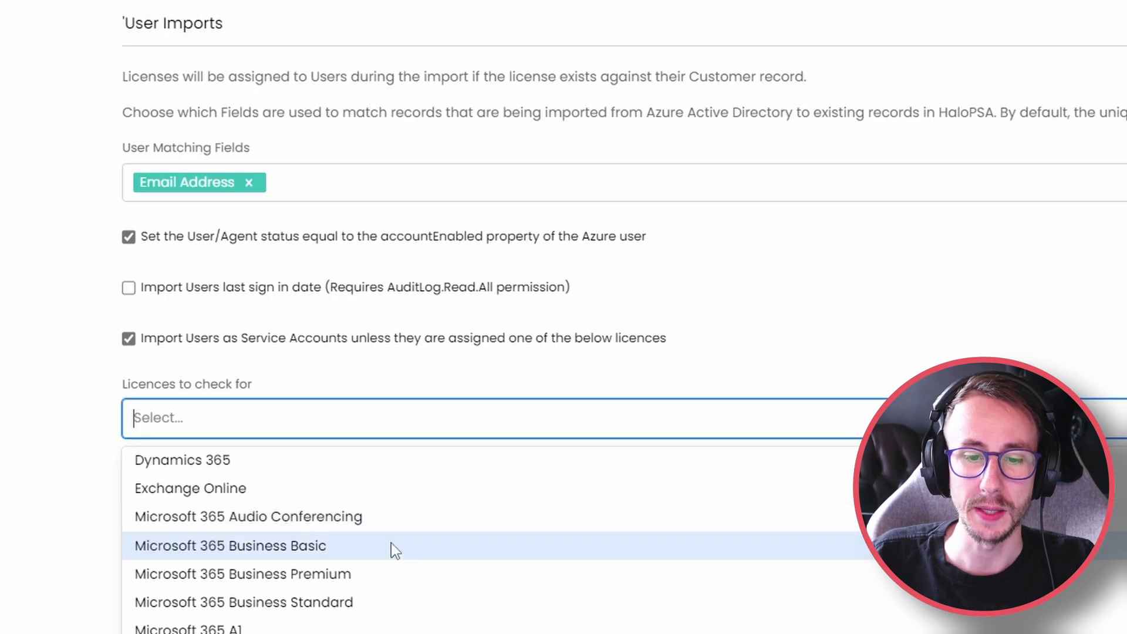
scroll(469, 499, down, 15)
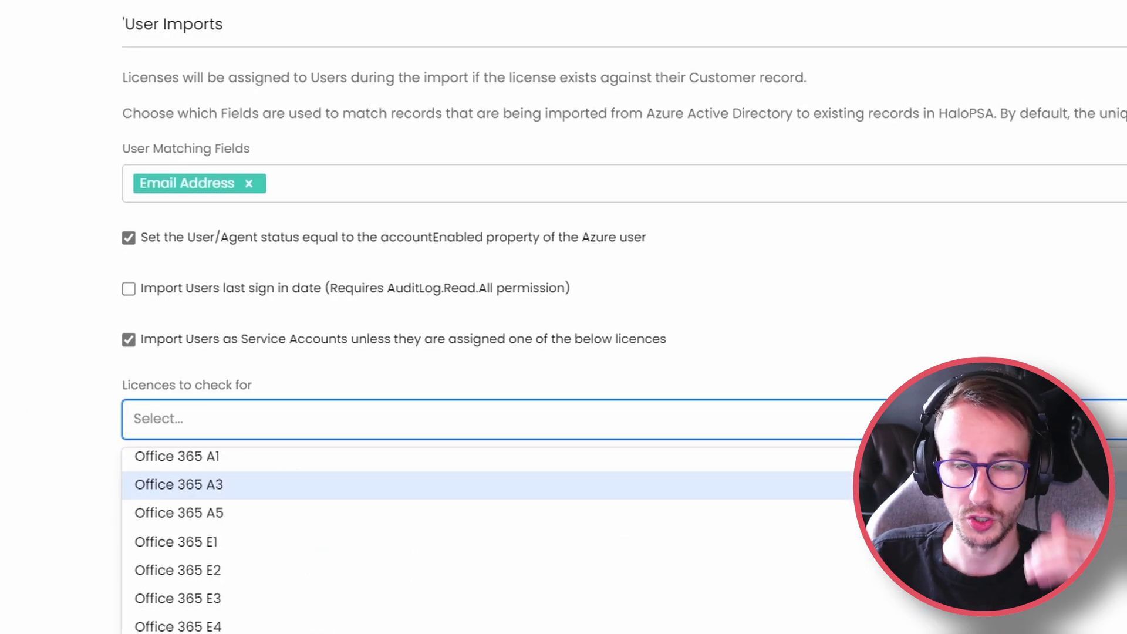
scroll(846, 493, down, 3)
scroll(852, 517, up, 10)
scroll(587, 499, up, 2)
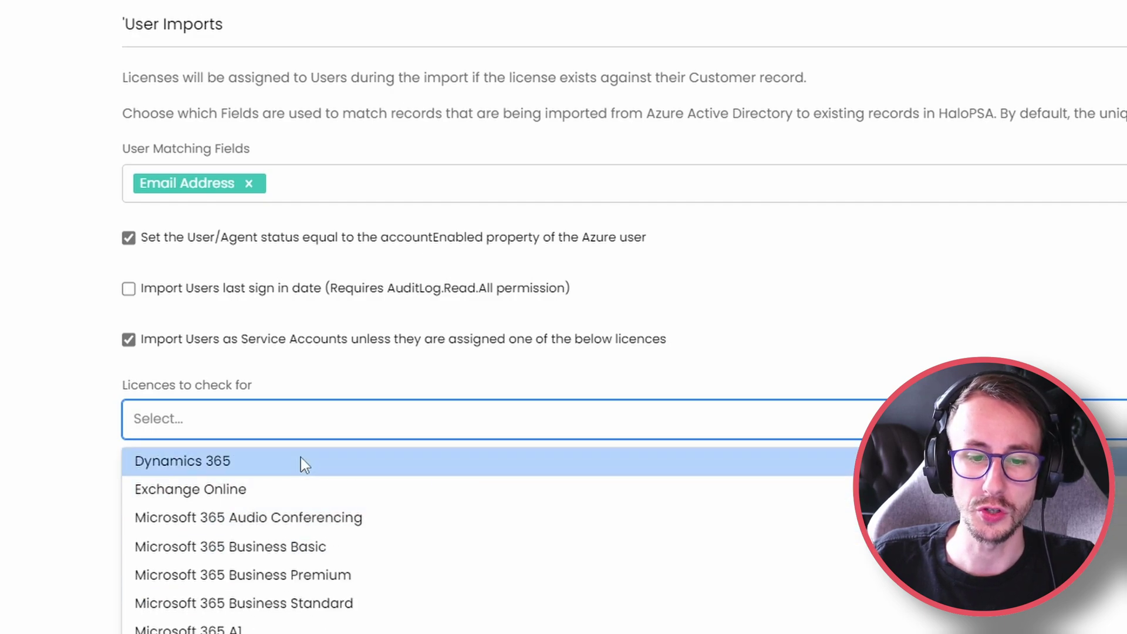
Add all offered licences, from Dynamics 365 through the Microsoft 365 and Office 365 plans to Exchange Online, as licences to check for, and save.
click(302, 464)
click(306, 489)
click(311, 489)
click(317, 514)
click(329, 513)
click(340, 513)
click(355, 544)
click(365, 543)
click(366, 545)
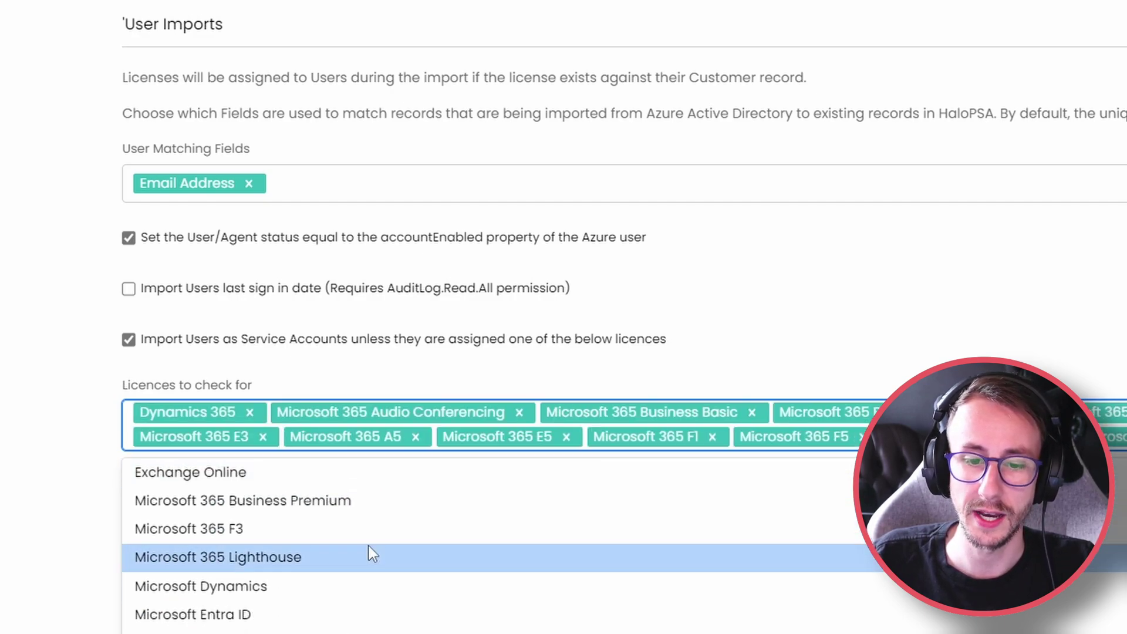
click(368, 546)
click(367, 546)
click(368, 546)
click(368, 546)
click(369, 546)
click(369, 546)
click(369, 546)
click(368, 546)
click(369, 546)
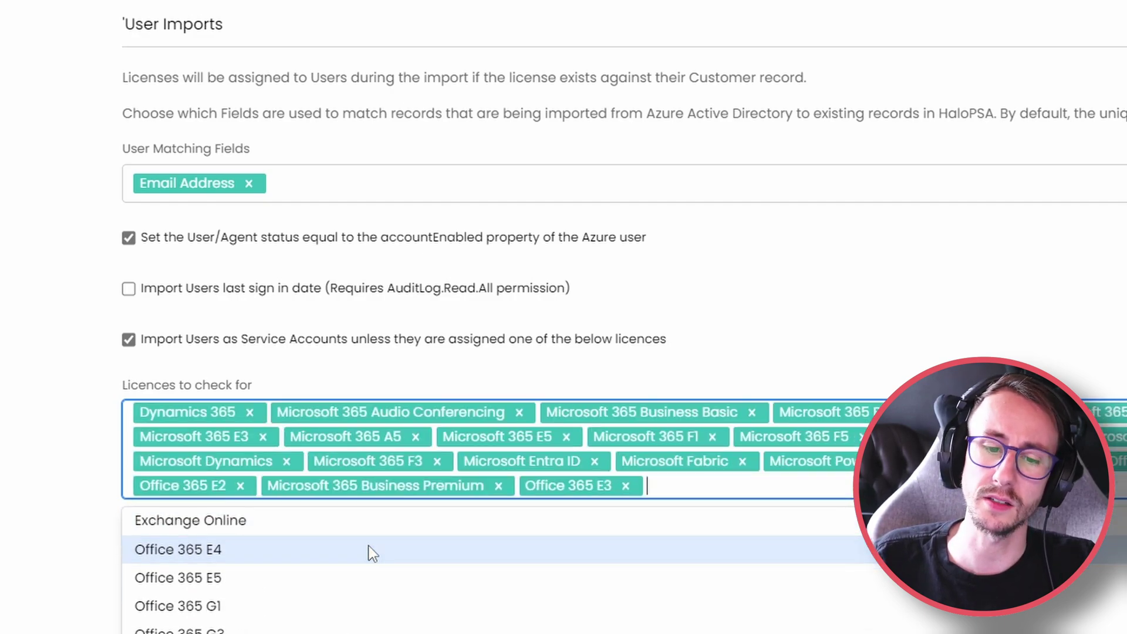
click(364, 558)
click(358, 571)
click(353, 587)
click(349, 600)
click(265, 558)
click(703, 83)
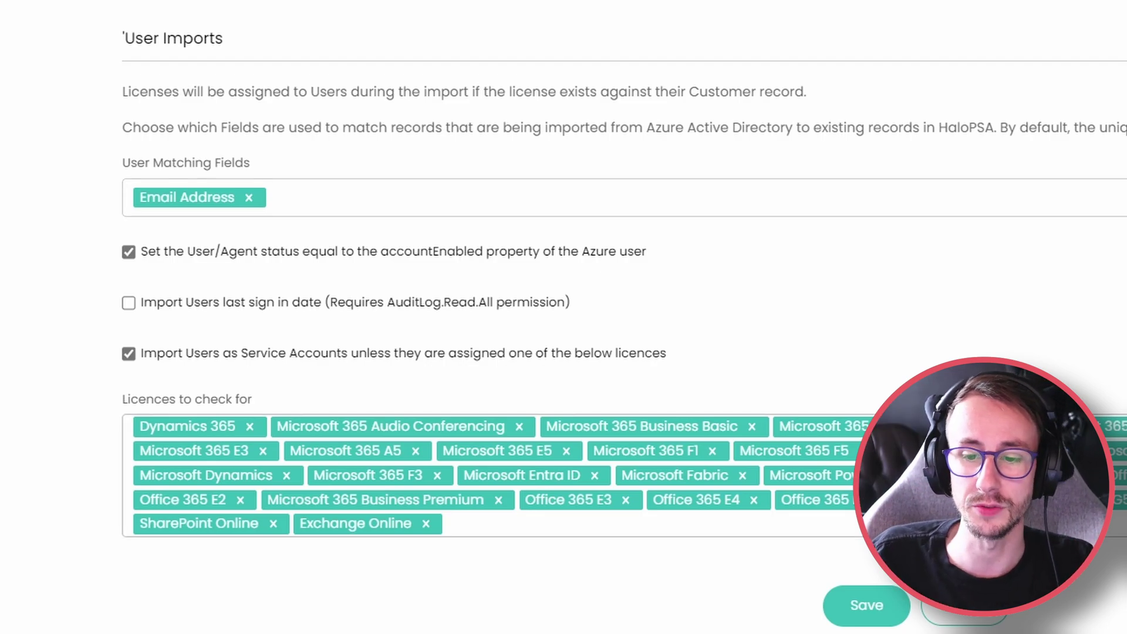
click(866, 605)
scroll(743, 546, down, 5)
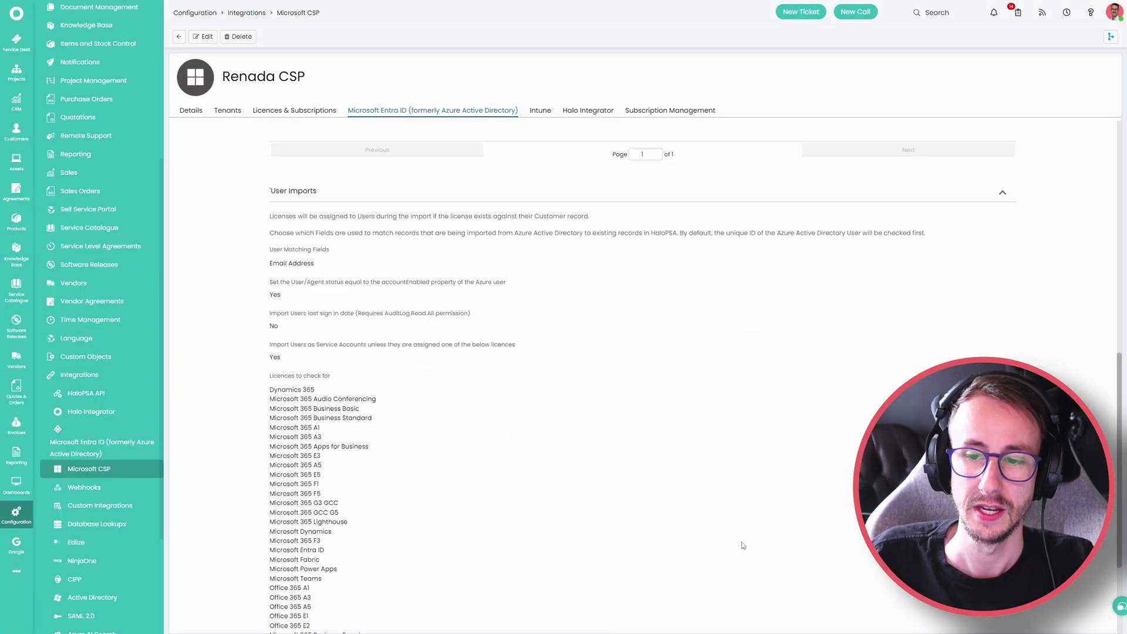
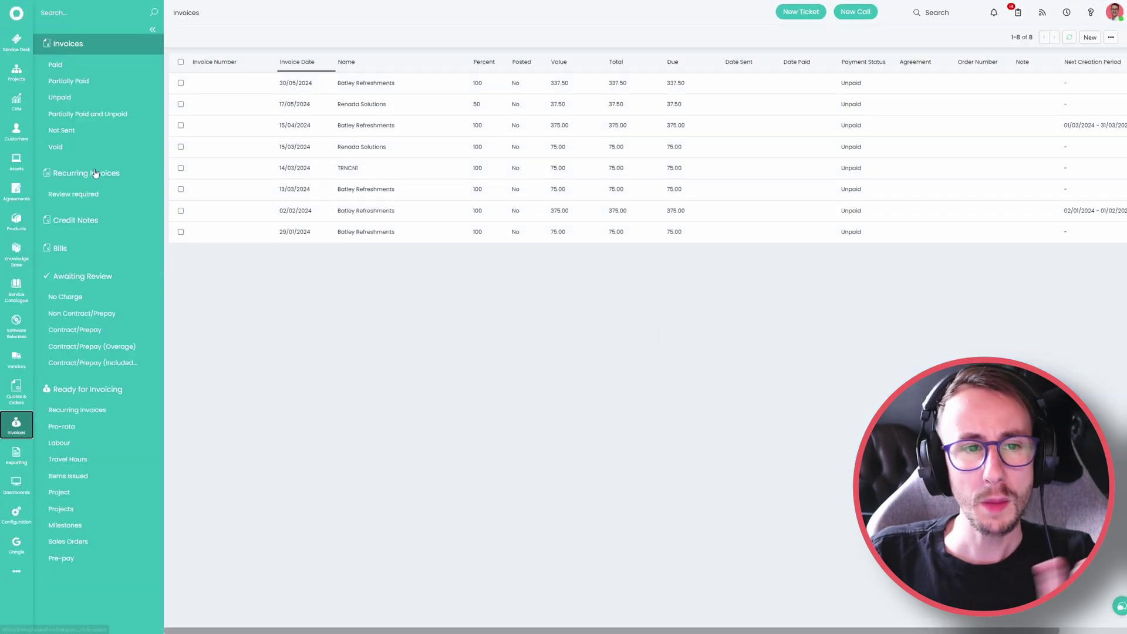
Open the Batley Refreshments recurring invoice and its Laptop Setup Fee line for editing.
click(97, 173)
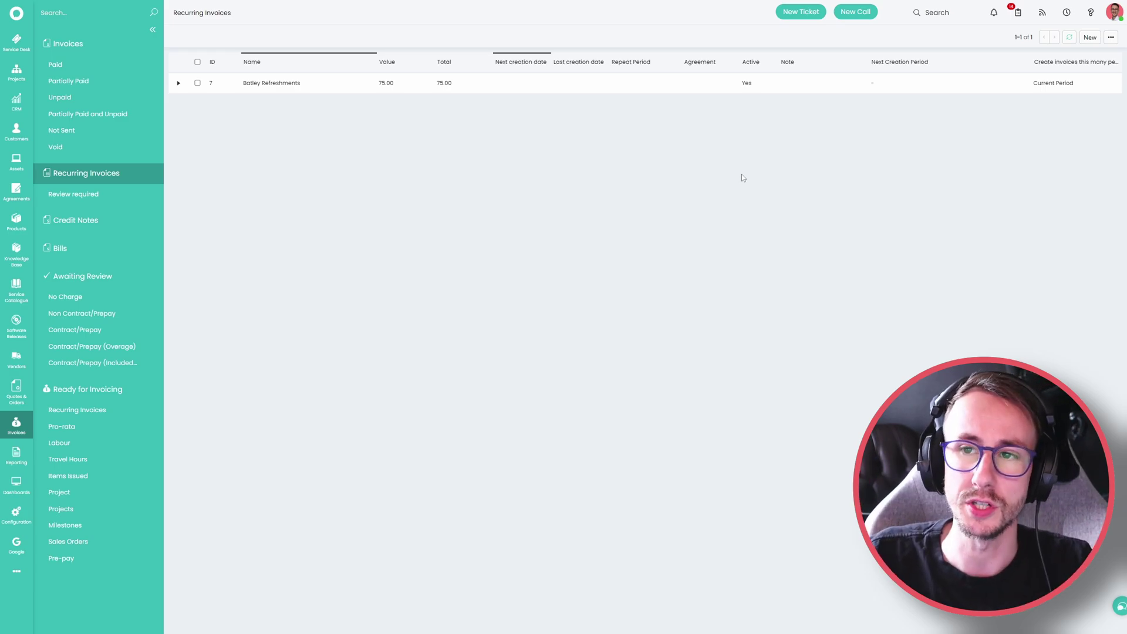
click(328, 84)
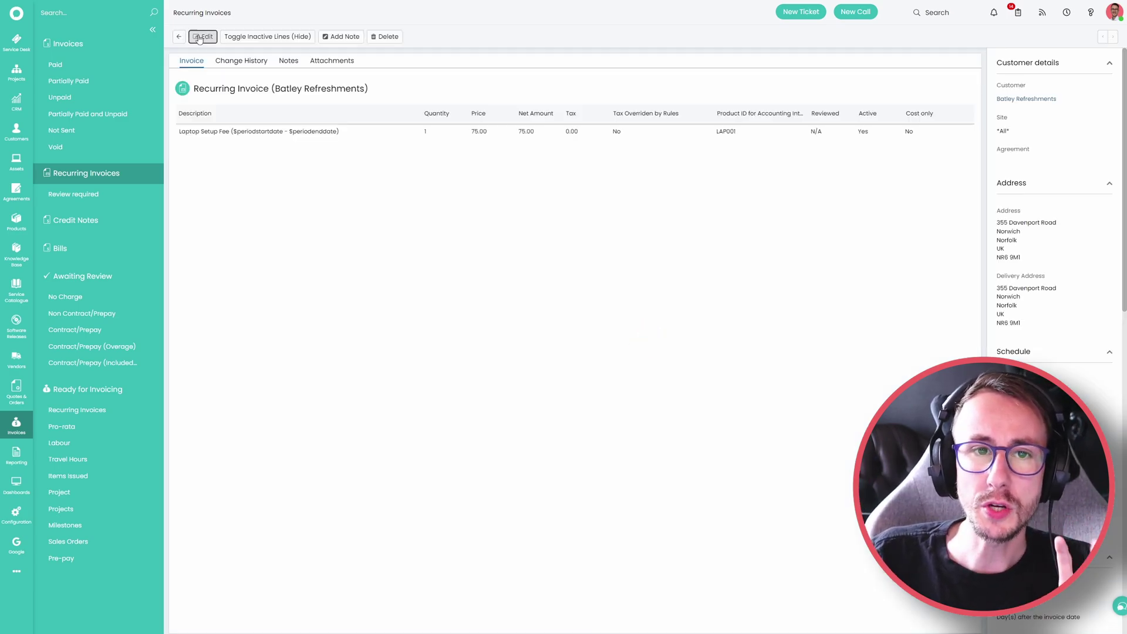
click(202, 36)
click(956, 157)
Set the Laptop Setup Fee line's quantity to "Calculate quantity from Subscription count on creation".
click(296, 334)
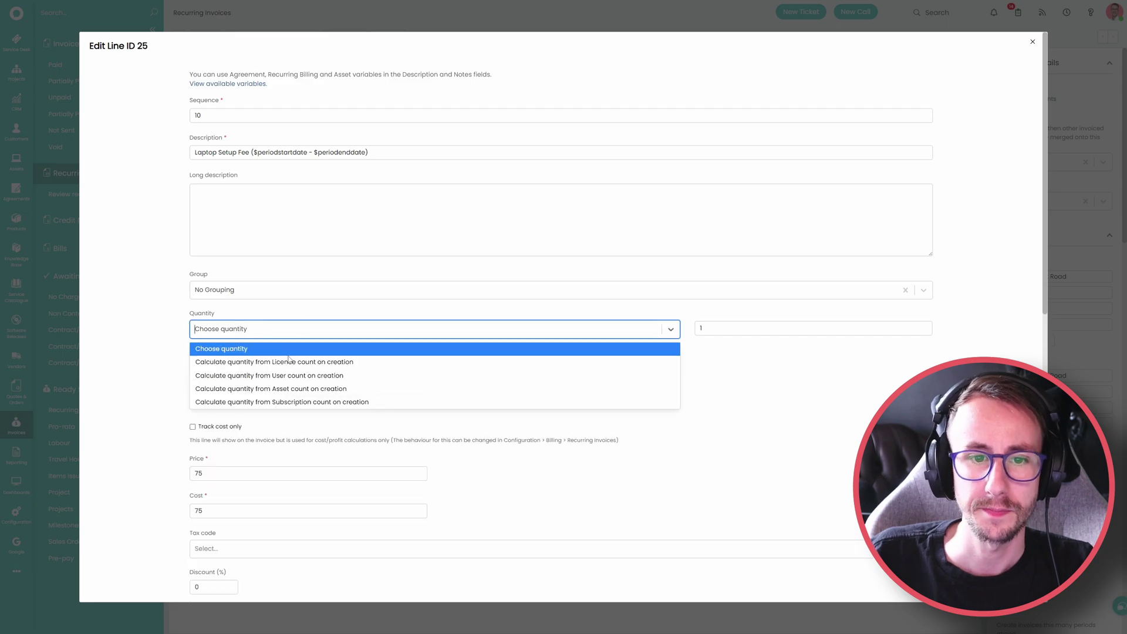
click(289, 361)
click(299, 330)
click(328, 401)
Add a subscription quantity for All that pro-rates changes into the ready-for-invoicing section, and close the line without saving it.
click(897, 388)
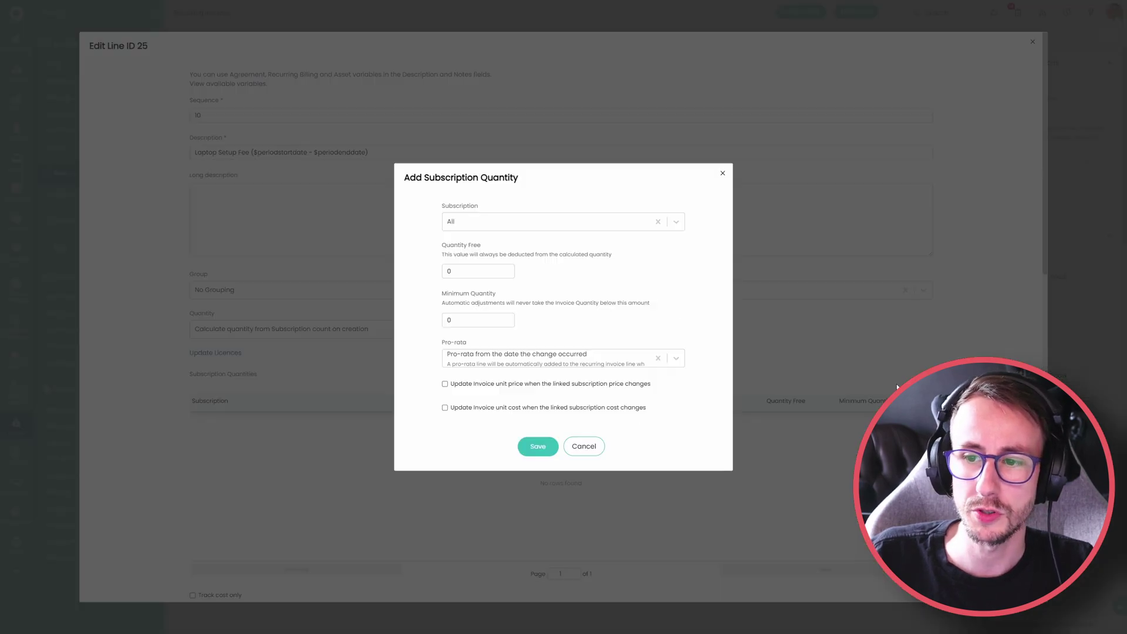
click(481, 222)
click(481, 239)
click(503, 360)
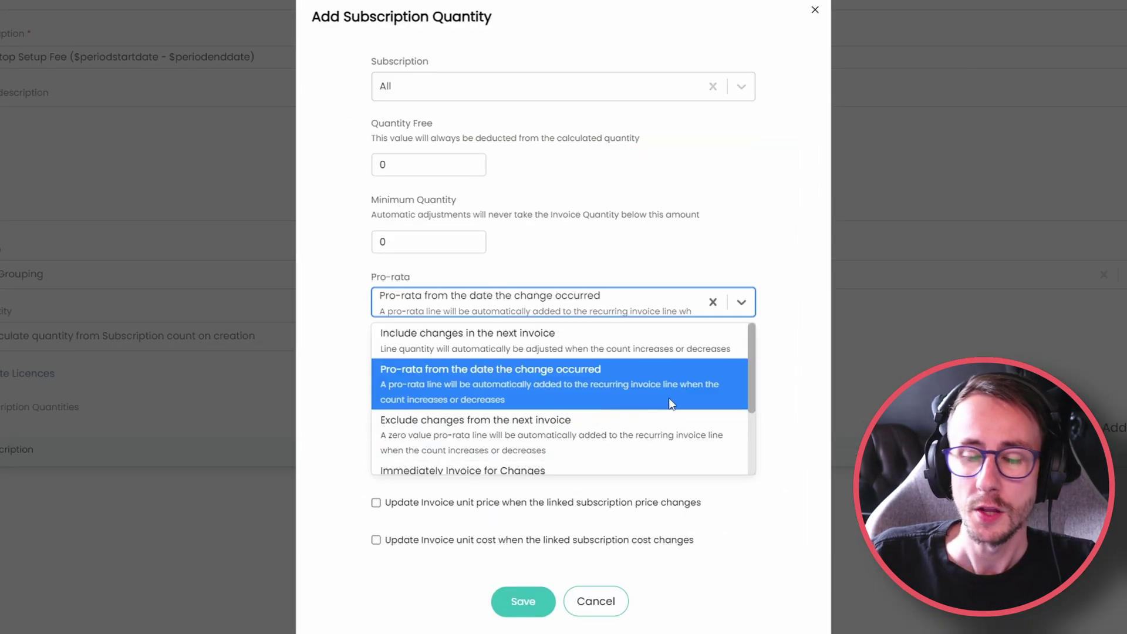
scroll(668, 397, down, 1)
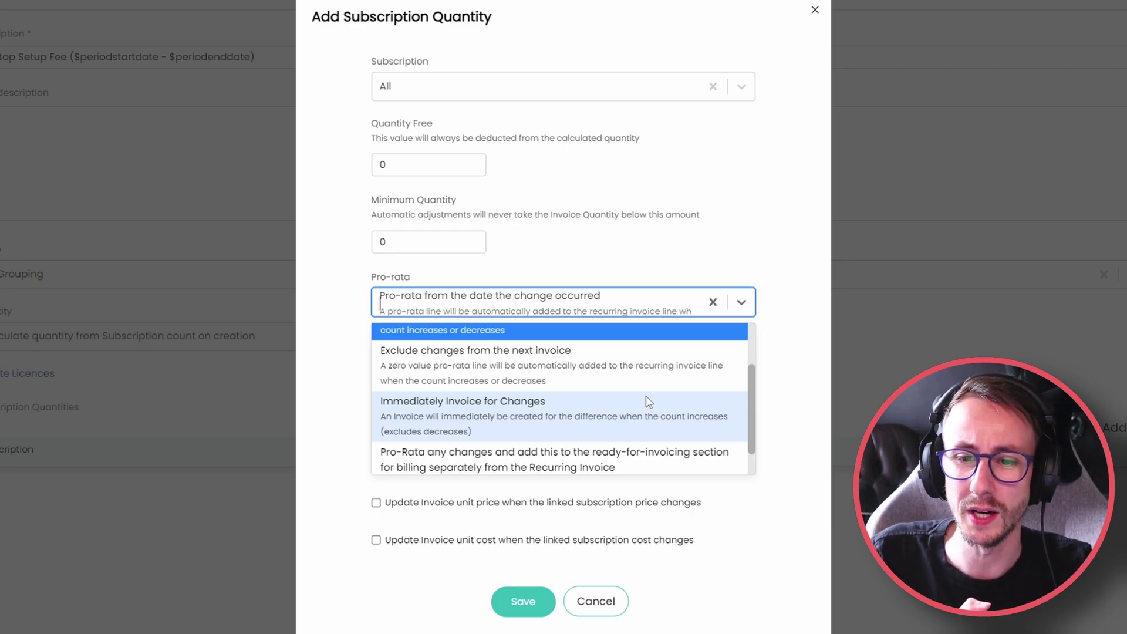
scroll(646, 405, down, 1)
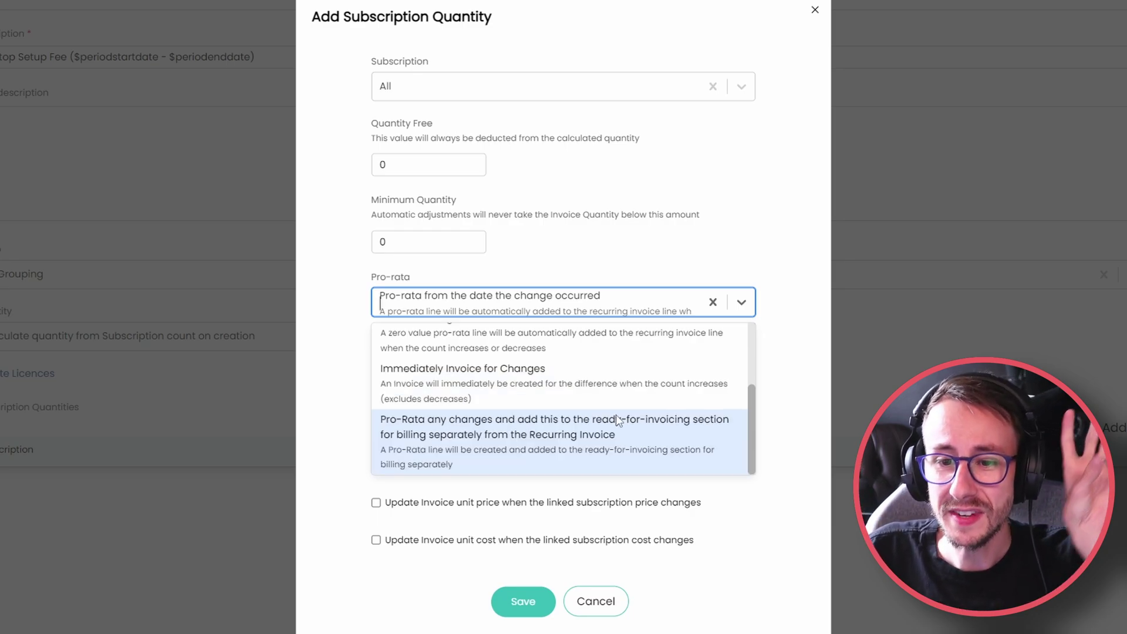
click(636, 446)
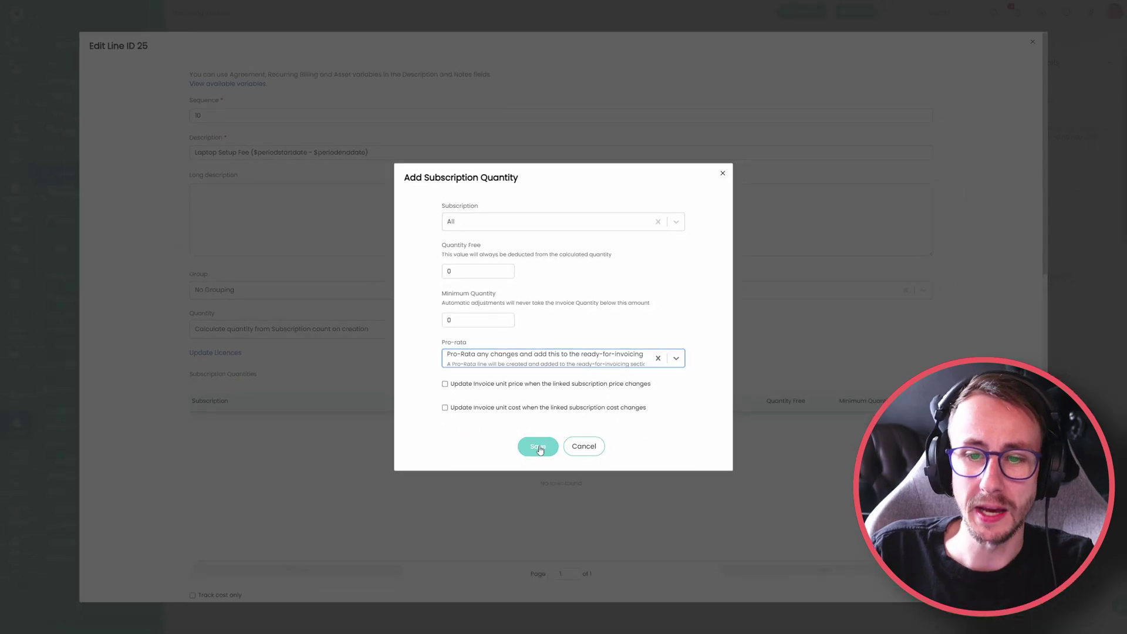
click(523, 601)
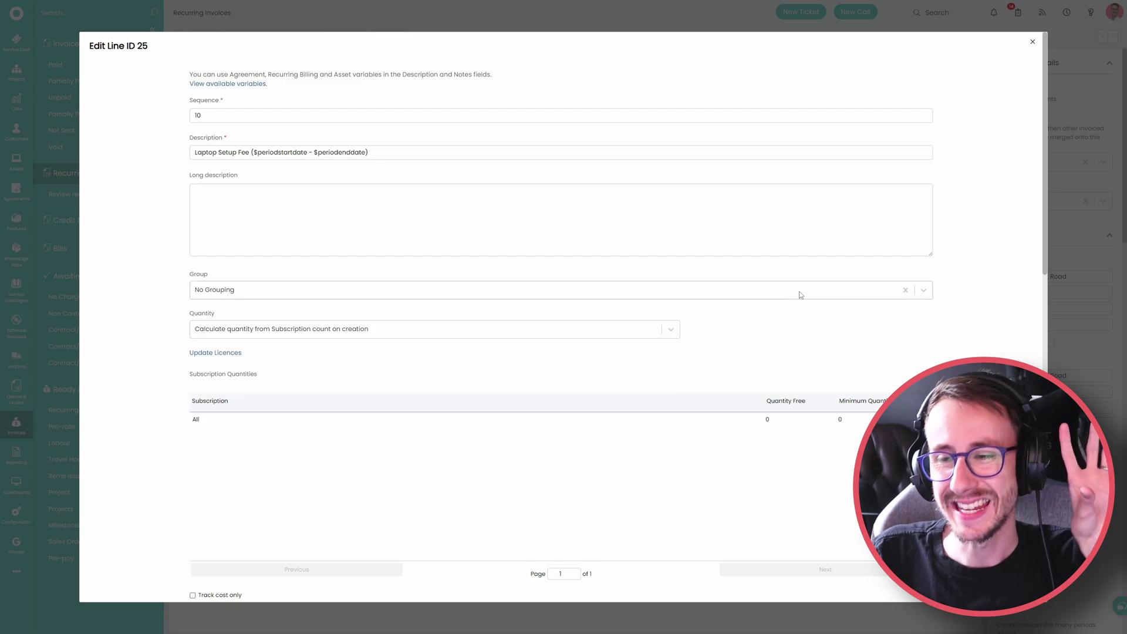
click(1033, 43)
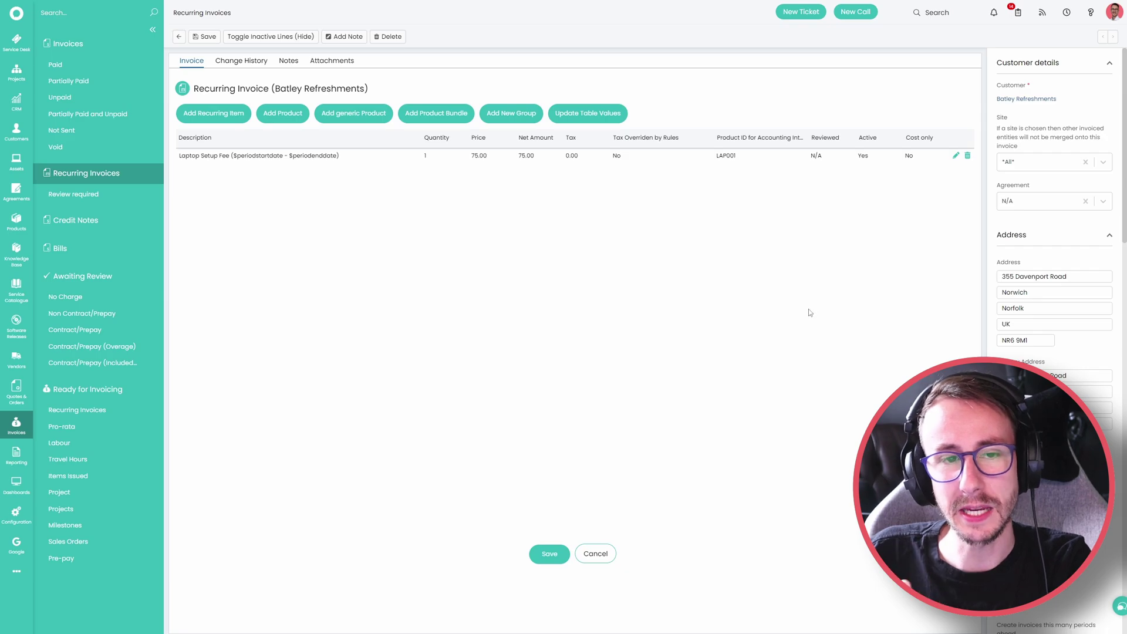
Open the Batley Refreshments customer's Business Premium software licence and view its assigned users.
click(16, 130)
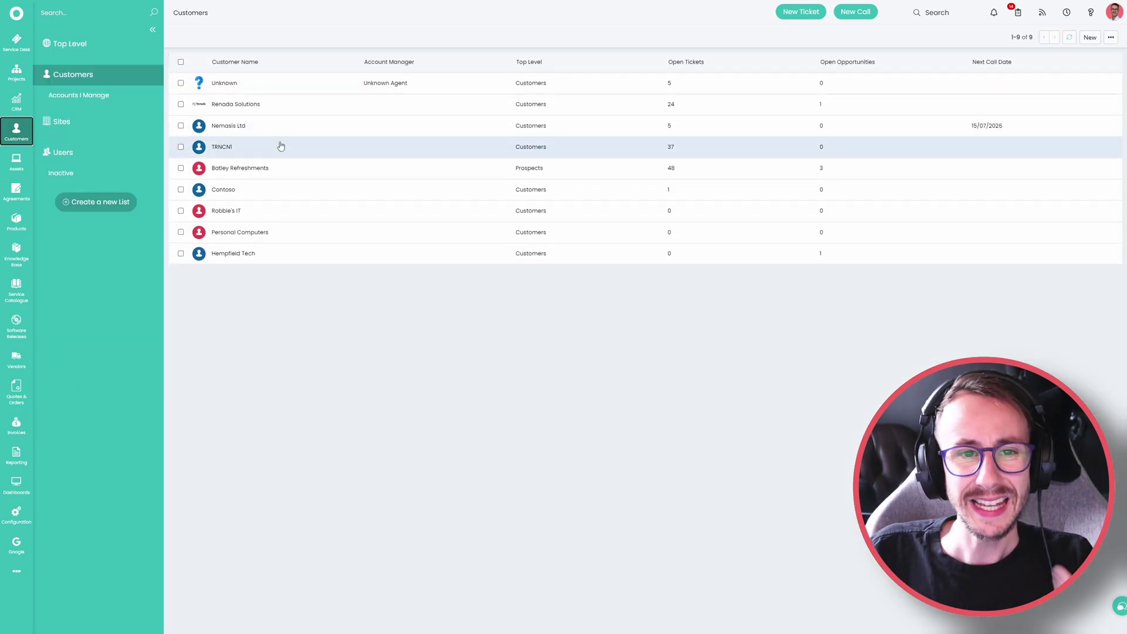
click(277, 164)
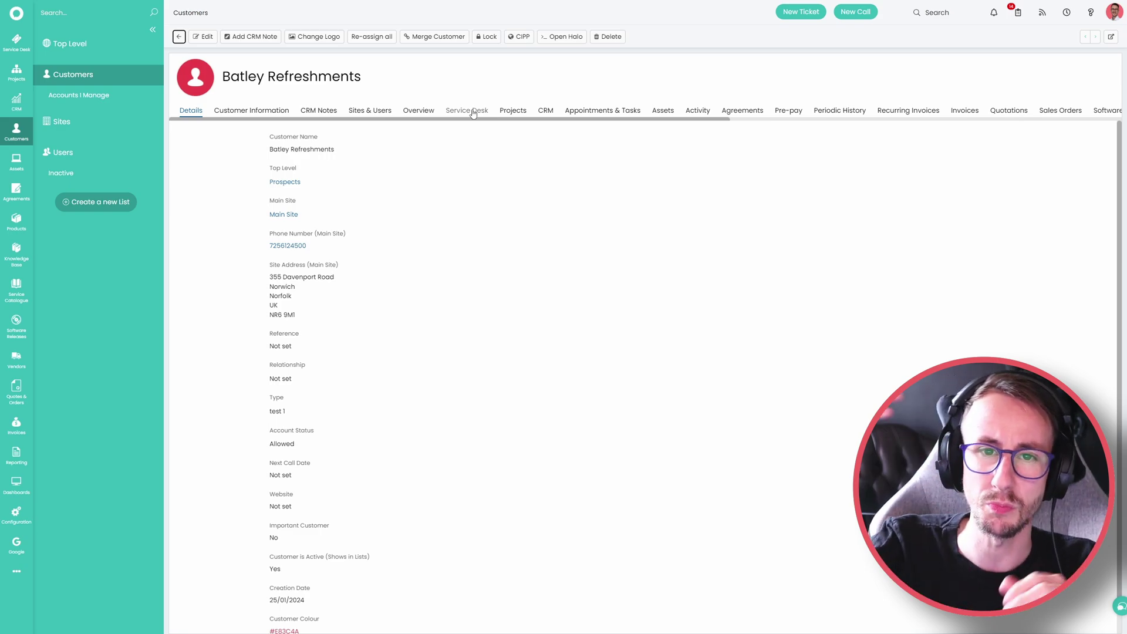
drag(516, 118, 693, 138)
click(822, 110)
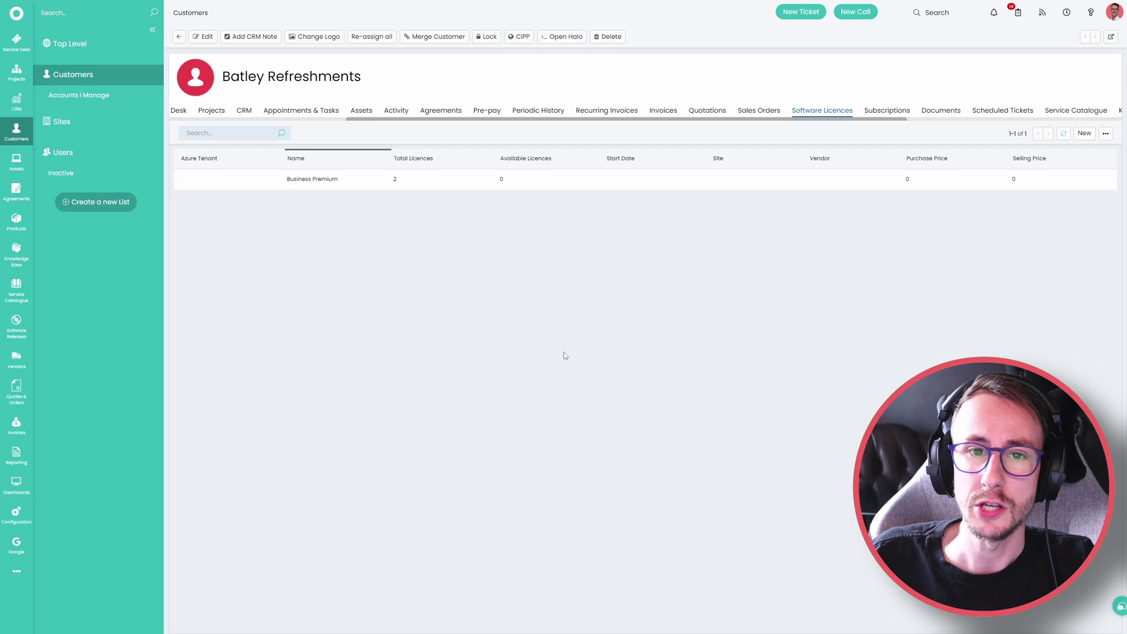
click(360, 182)
click(286, 125)
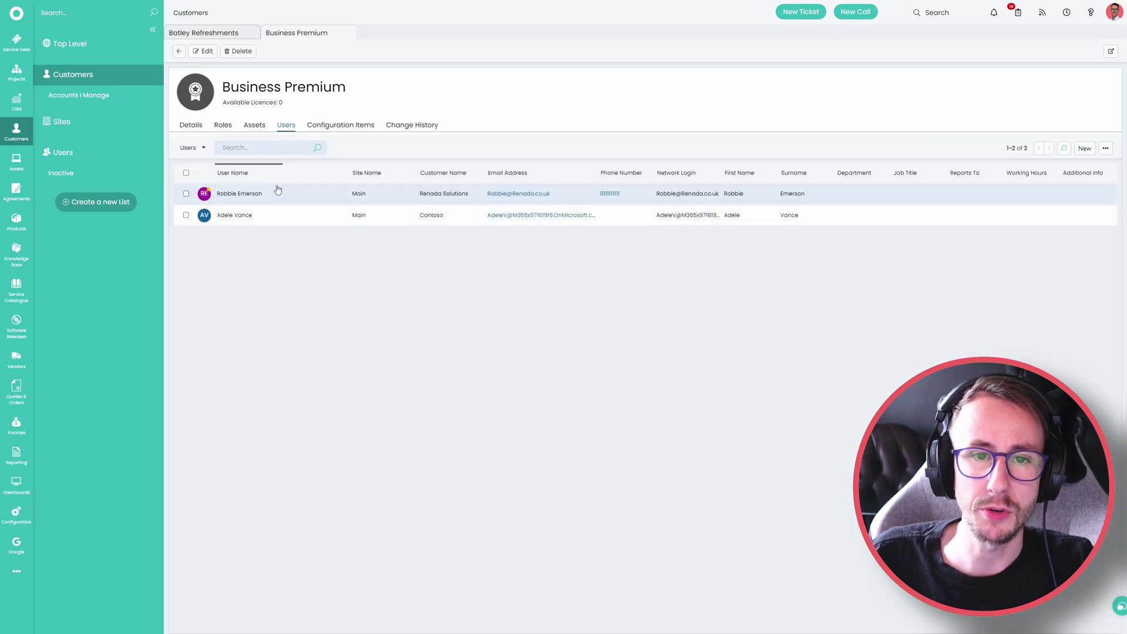
Try to add several users at once to the Business Premium licence.
click(1085, 148)
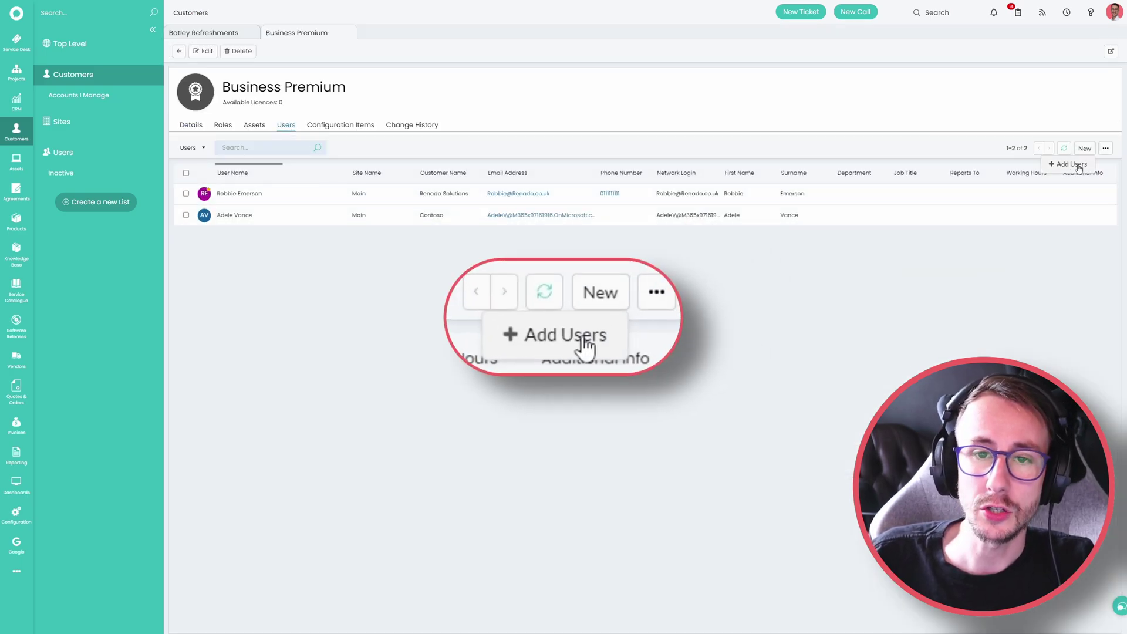
click(1078, 166)
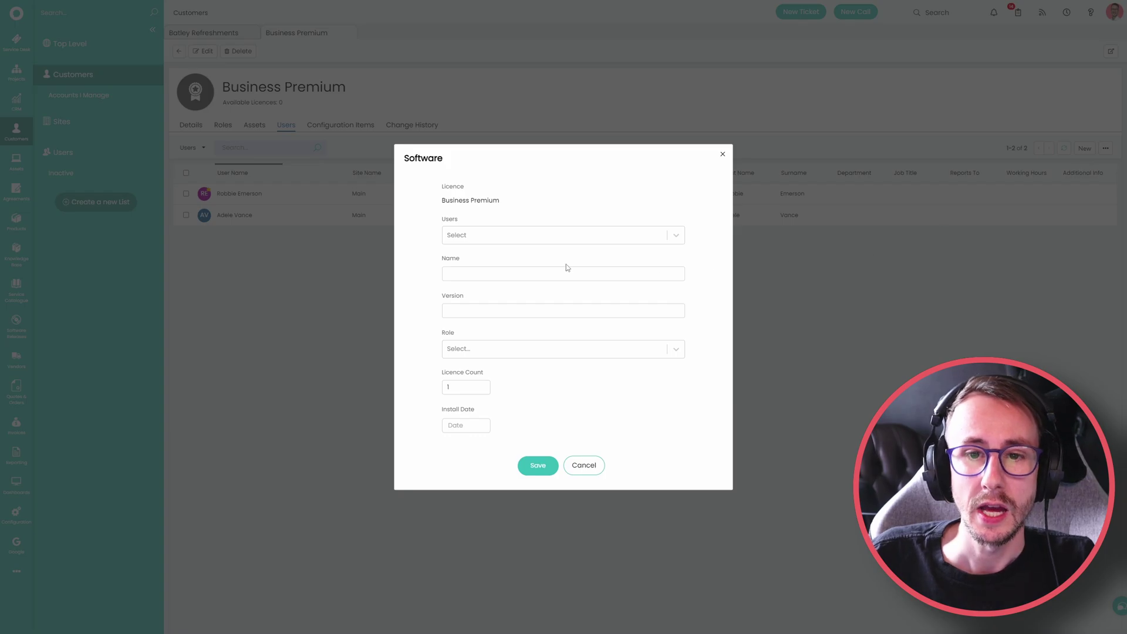
click(555, 236)
click(593, 230)
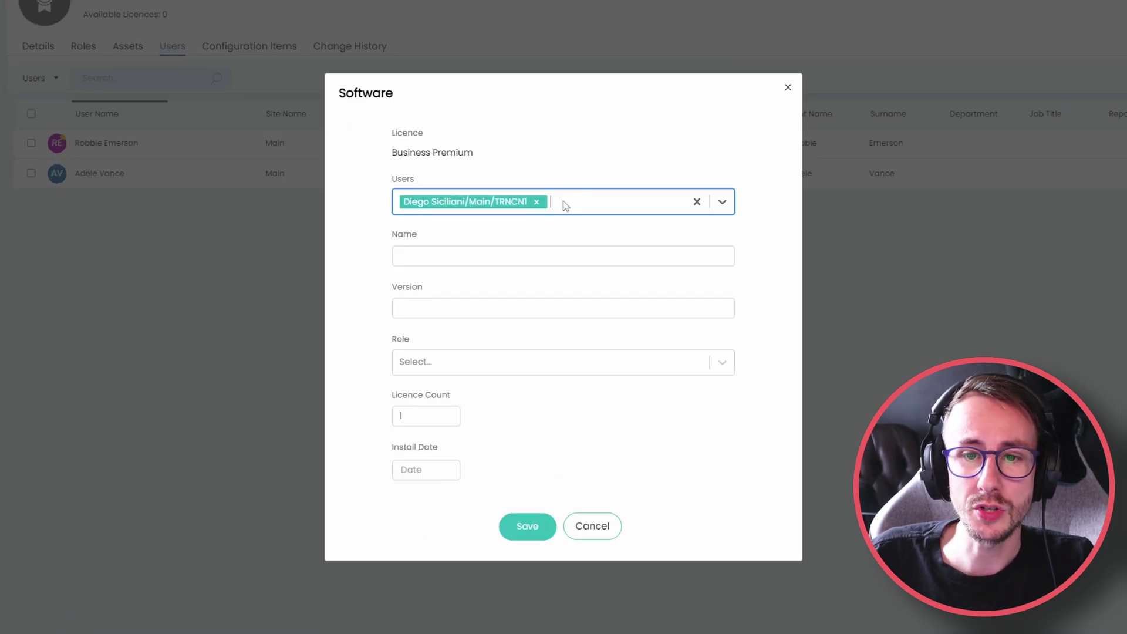
click(605, 212)
click(599, 229)
click(596, 206)
click(622, 219)
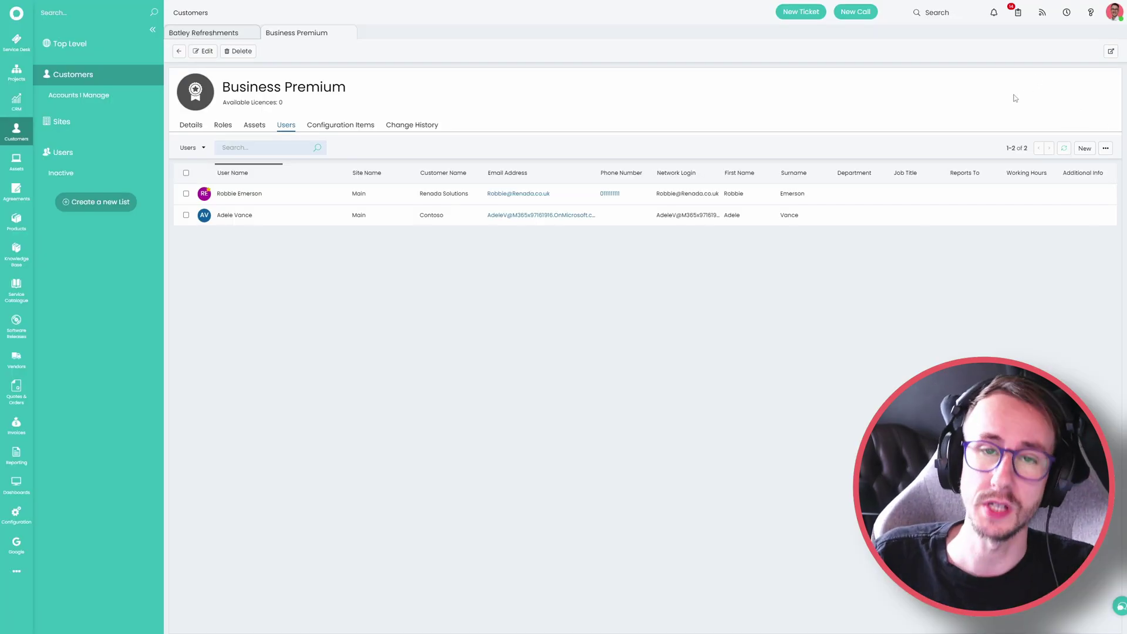
Open the release details and search them for "Distributions List Module".
click(1091, 13)
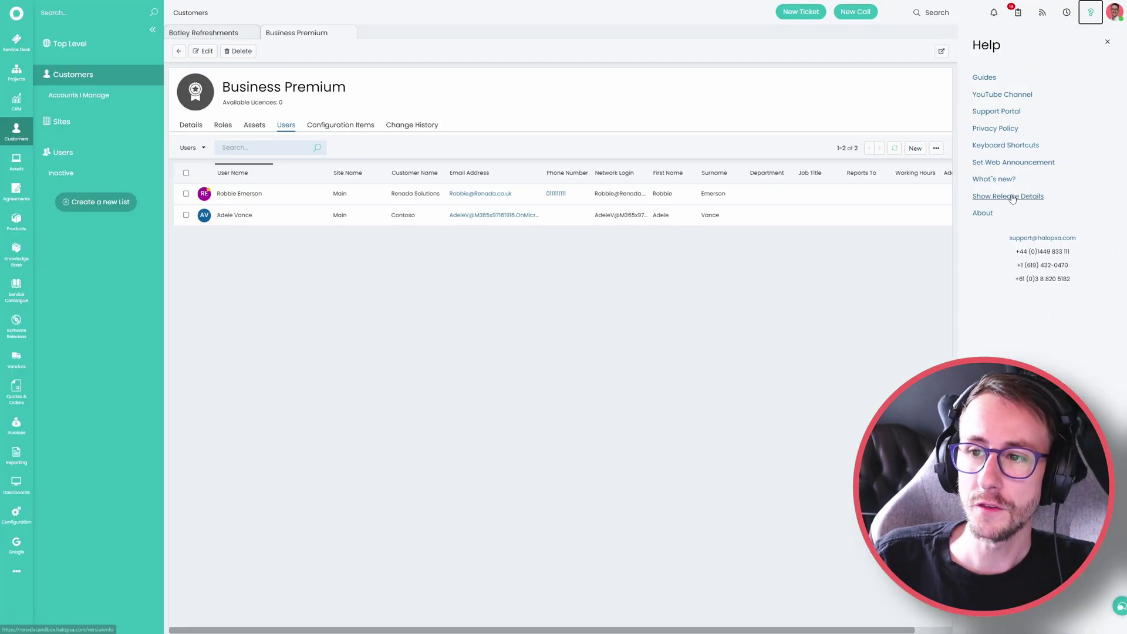
click(1001, 198)
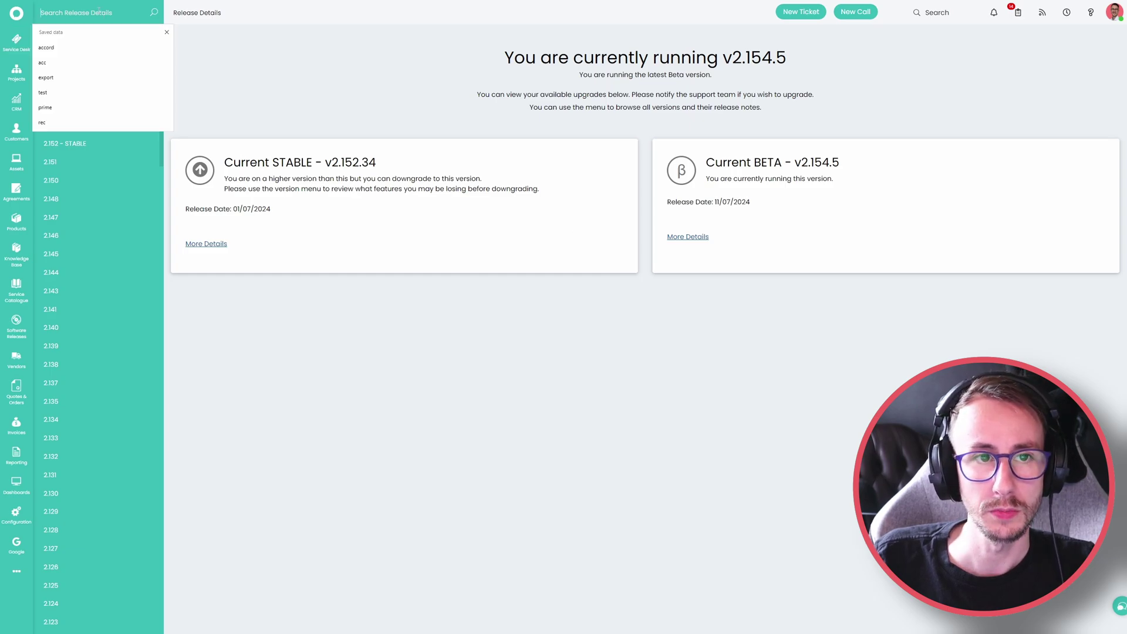
click(64, 31)
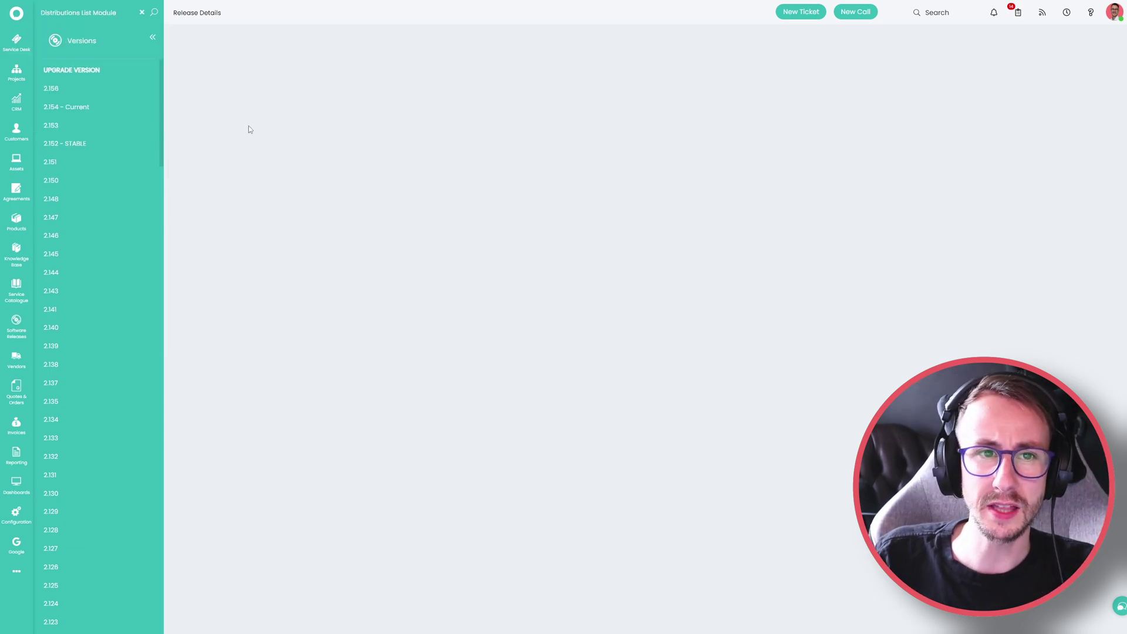
triple_click(117, 12)
click(118, 12)
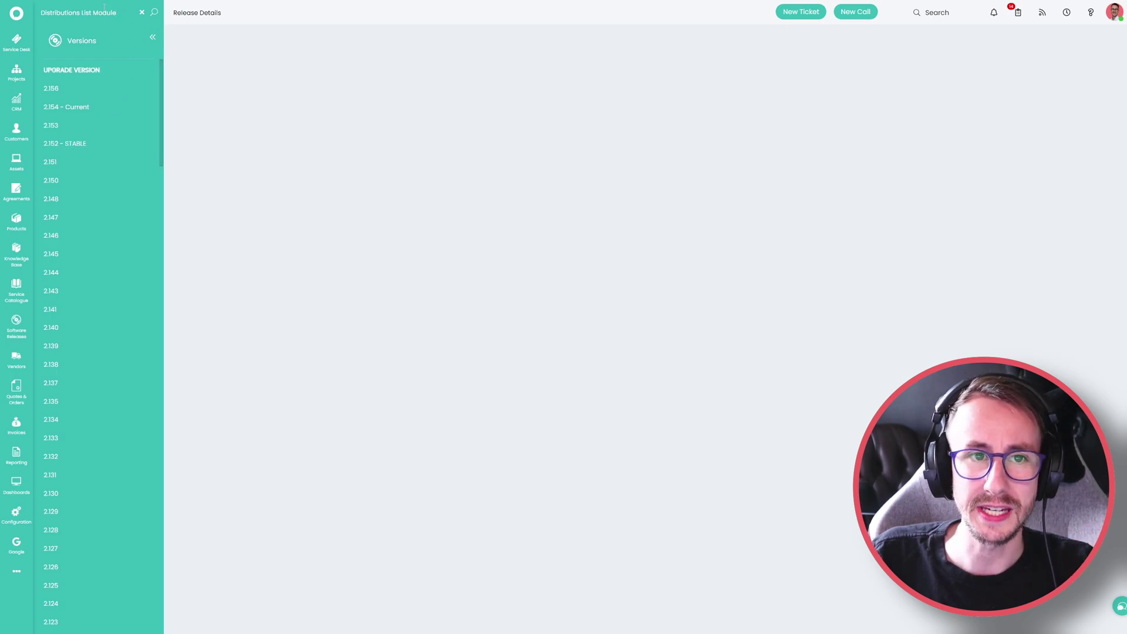
Search the release details for "Distribut" and open the Distribution Lists settings in the configuration.
key(ctrl+a)
text(Distribut)
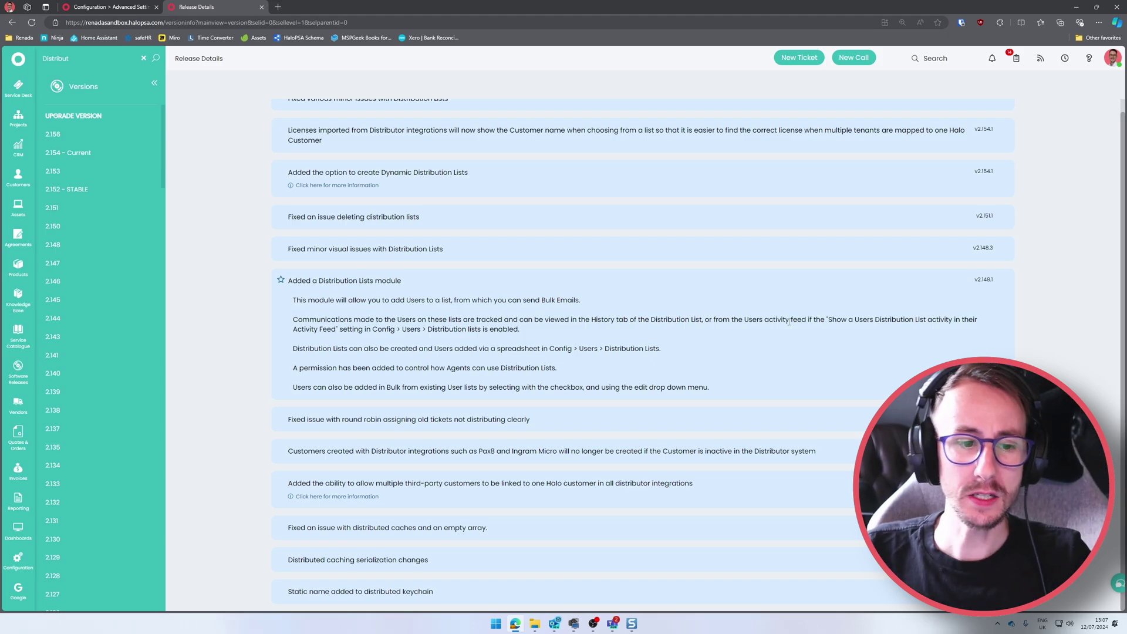
click(17, 559)
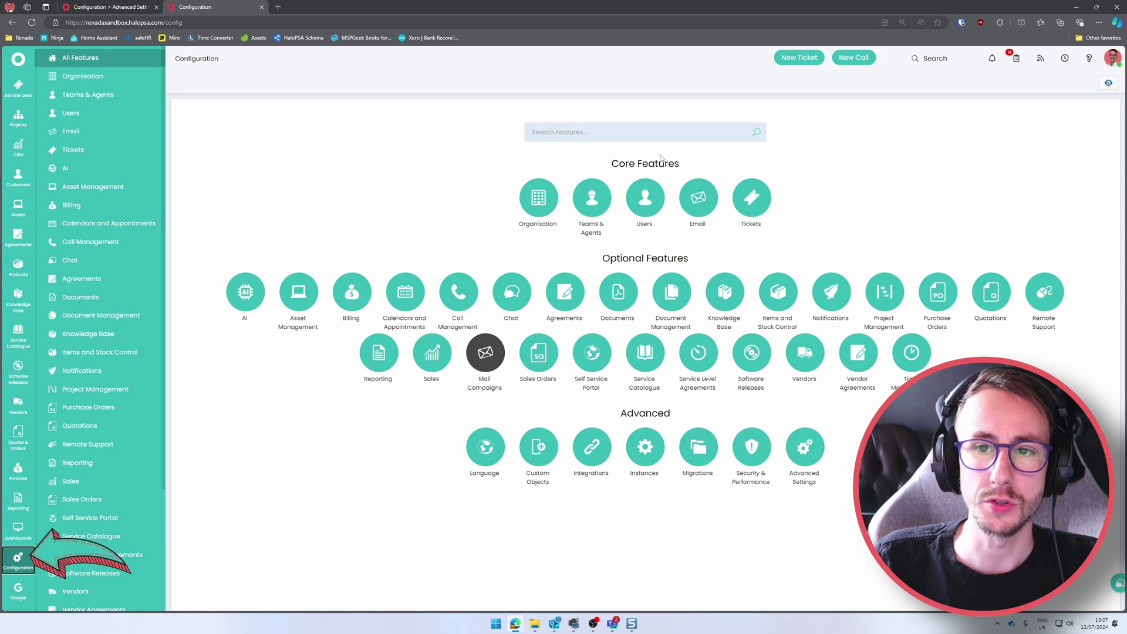
click(658, 136)
text(distrib)
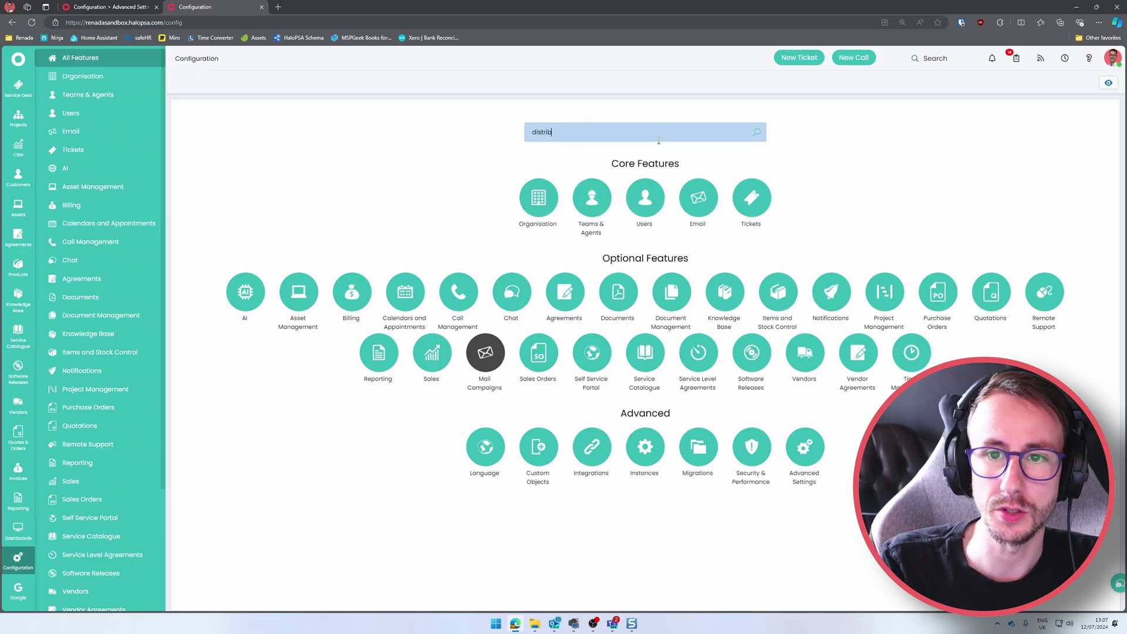
click(648, 199)
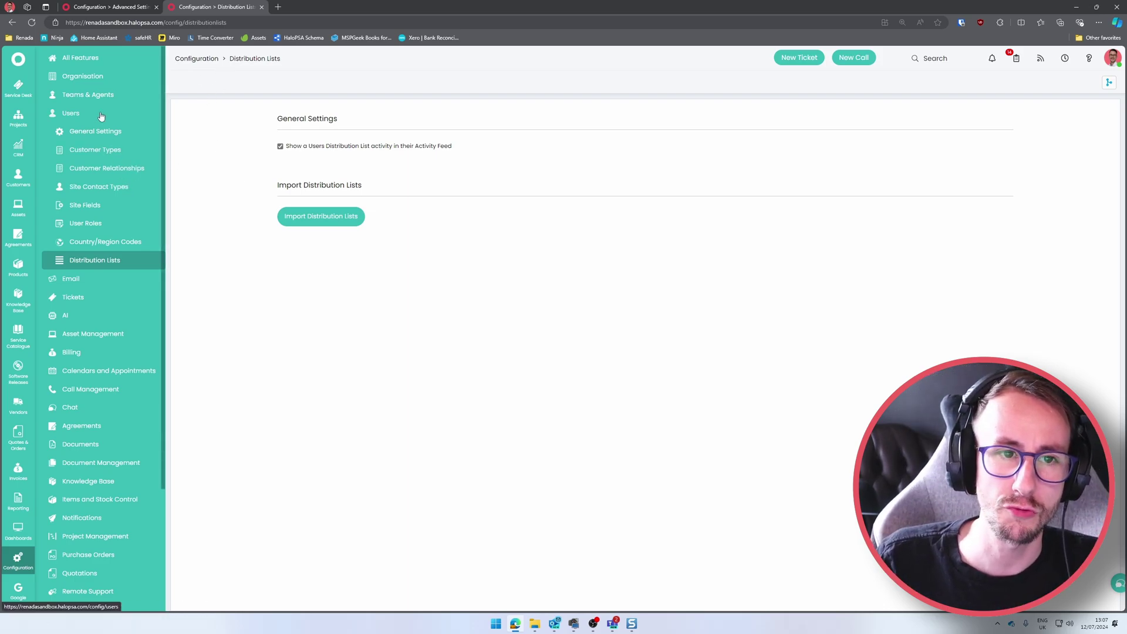
Open the Administrator role's permissions for editing and locate the Distribution Lists Access Level.
click(94, 96)
click(90, 139)
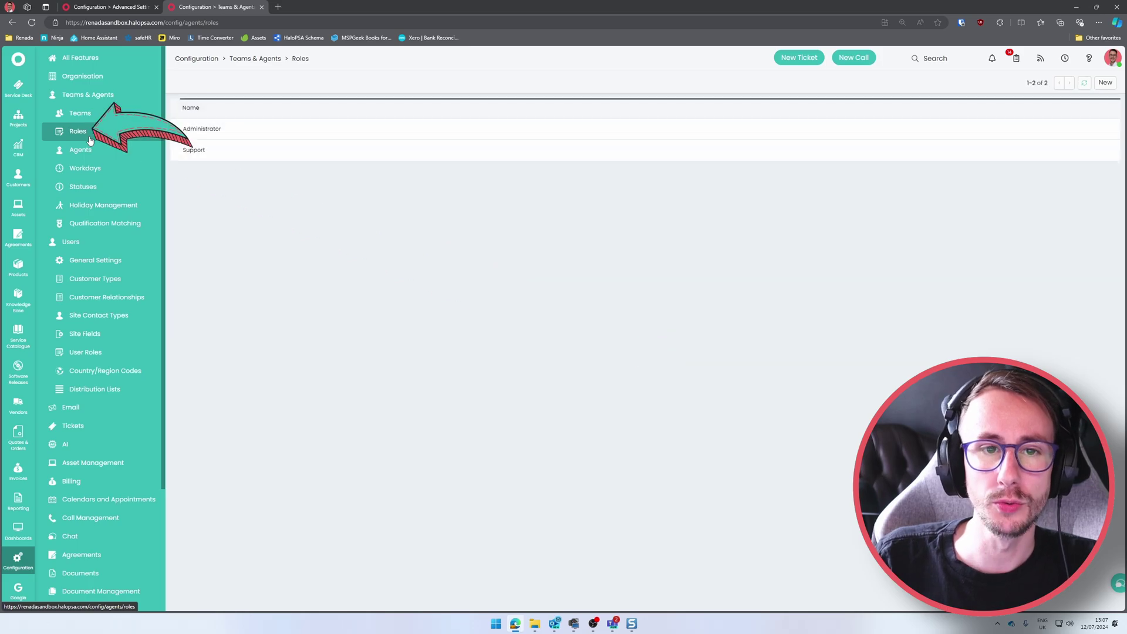
click(256, 124)
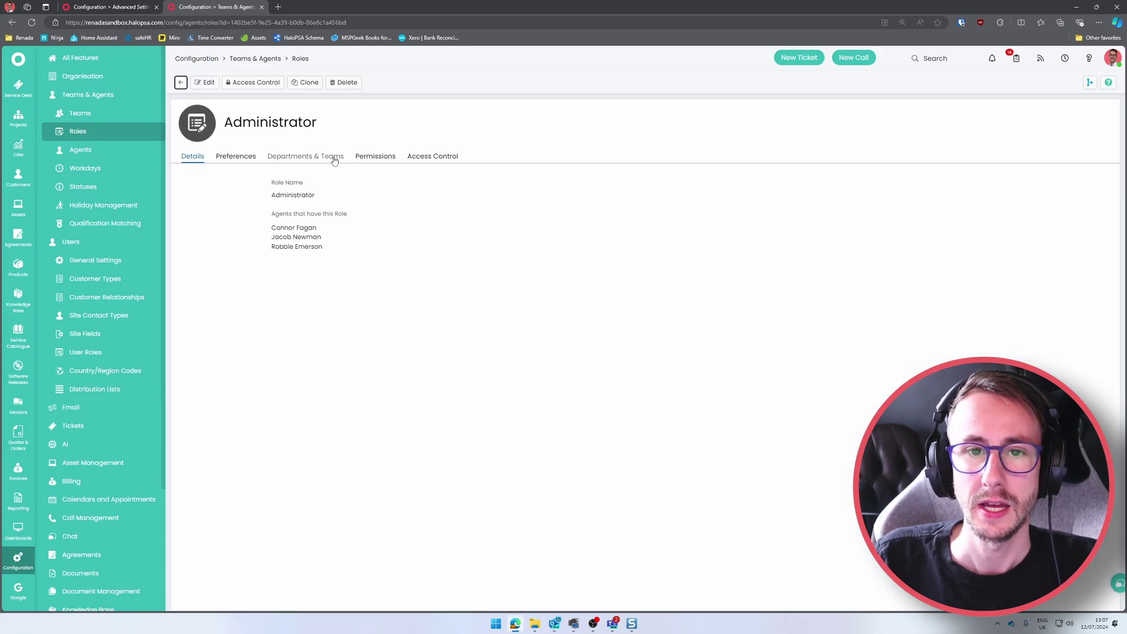
click(375, 157)
click(207, 83)
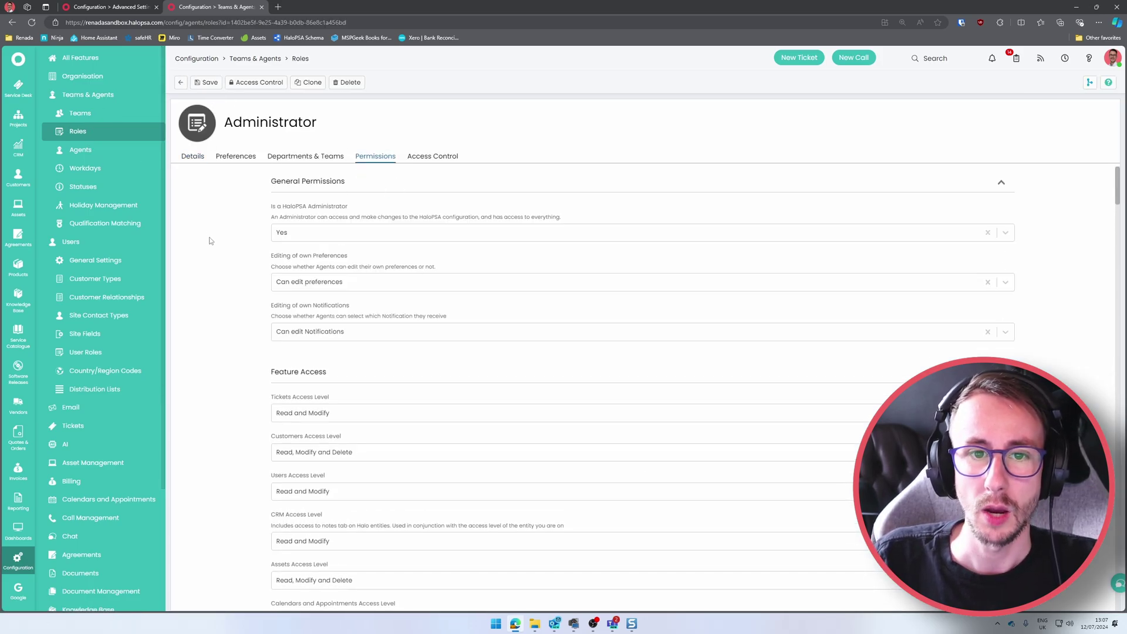
key(ctrl+f)
text(distr)
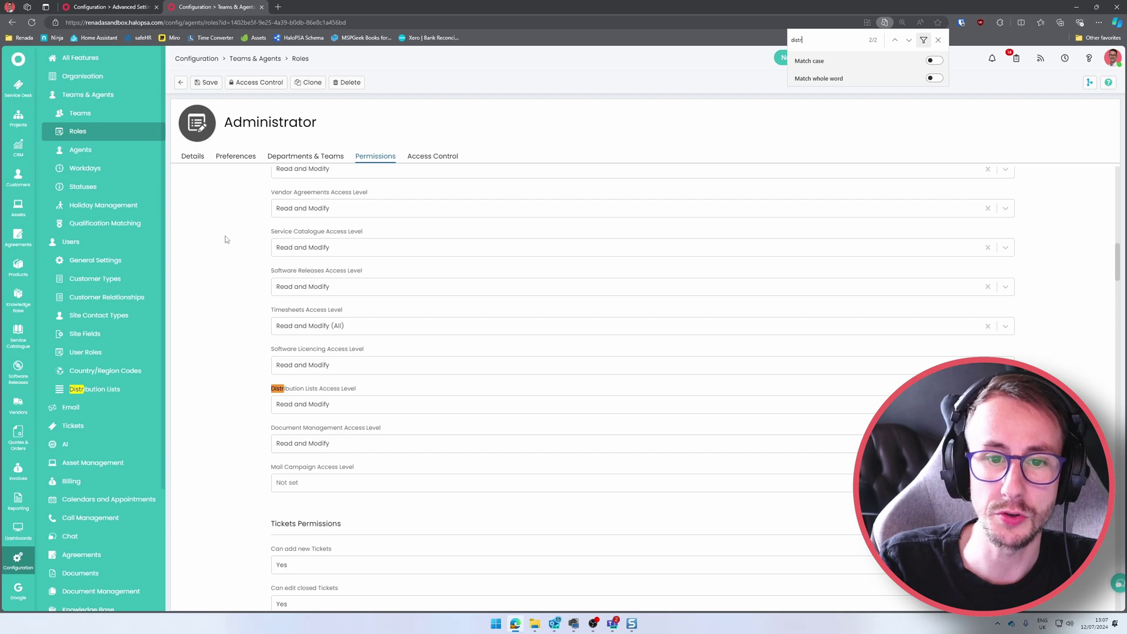
click(938, 40)
Try Read and Send as the Distribution Lists Access Level, then restore Read and Modify and save the role.
click(342, 411)
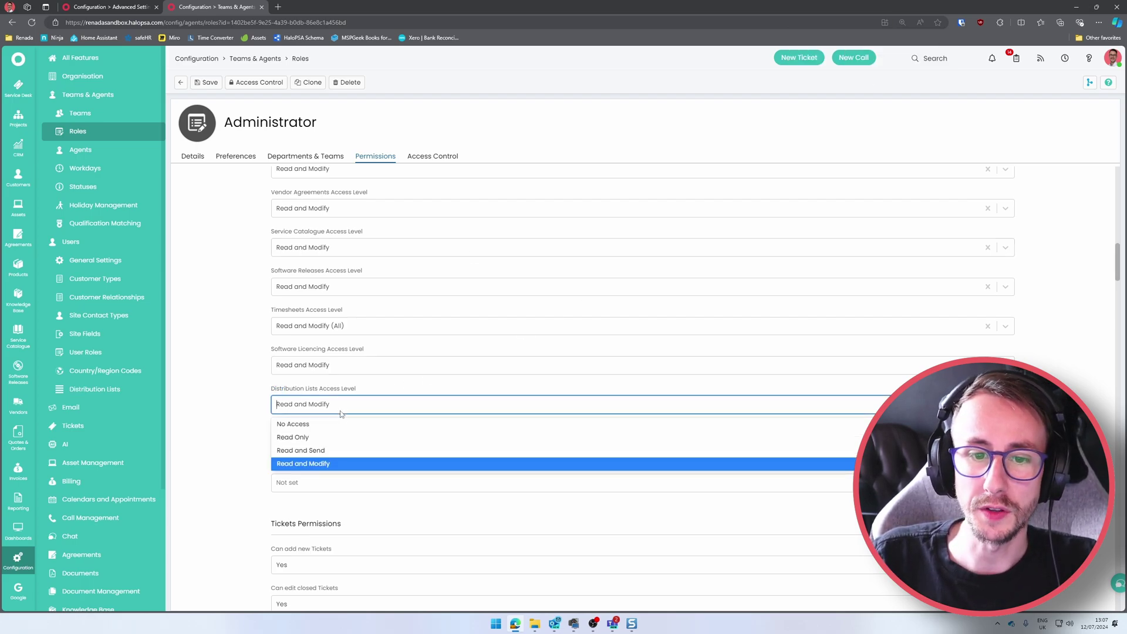
click(337, 451)
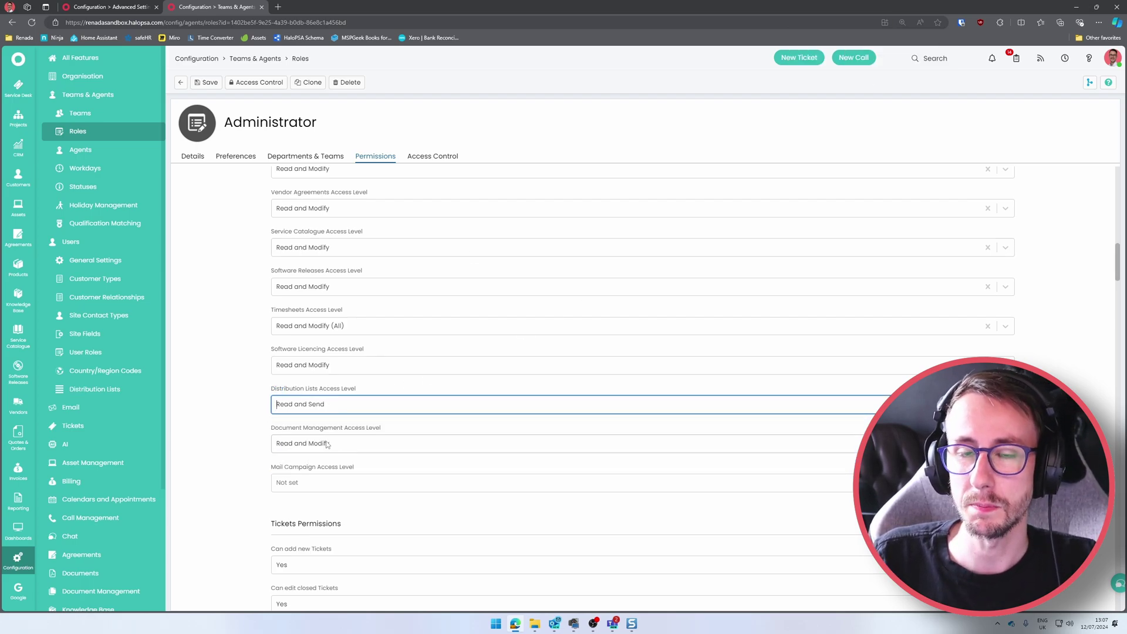
click(326, 405)
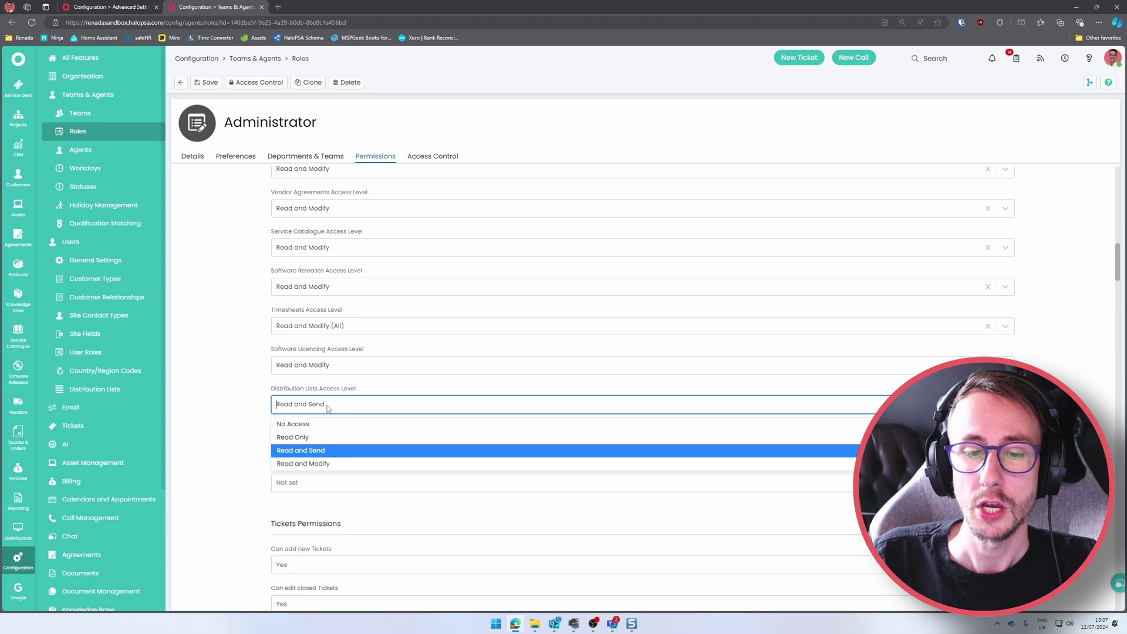
click(357, 464)
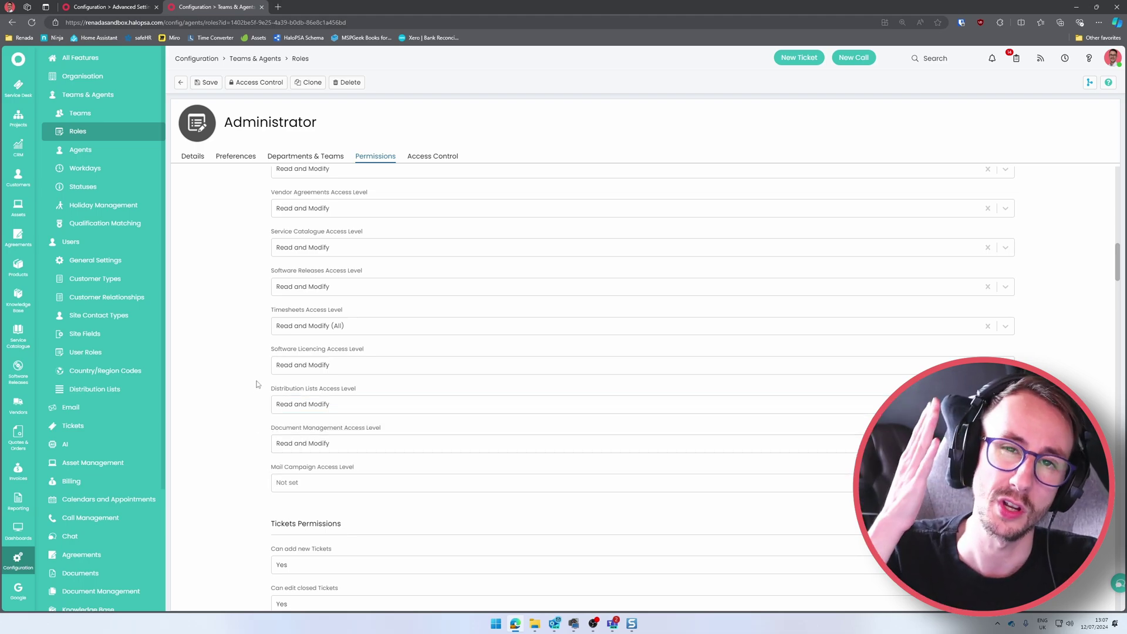
click(213, 82)
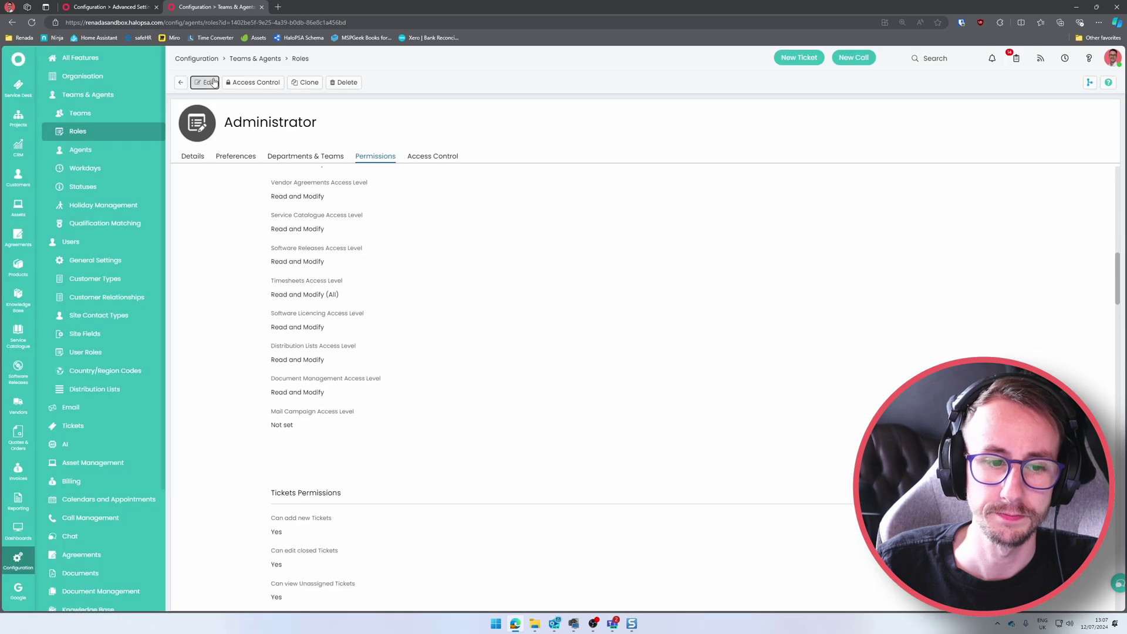
Create and save a new distribution list named Youtube in the Distribution Lists module, leaving the description blank.
scroll(17, 480, down, 1)
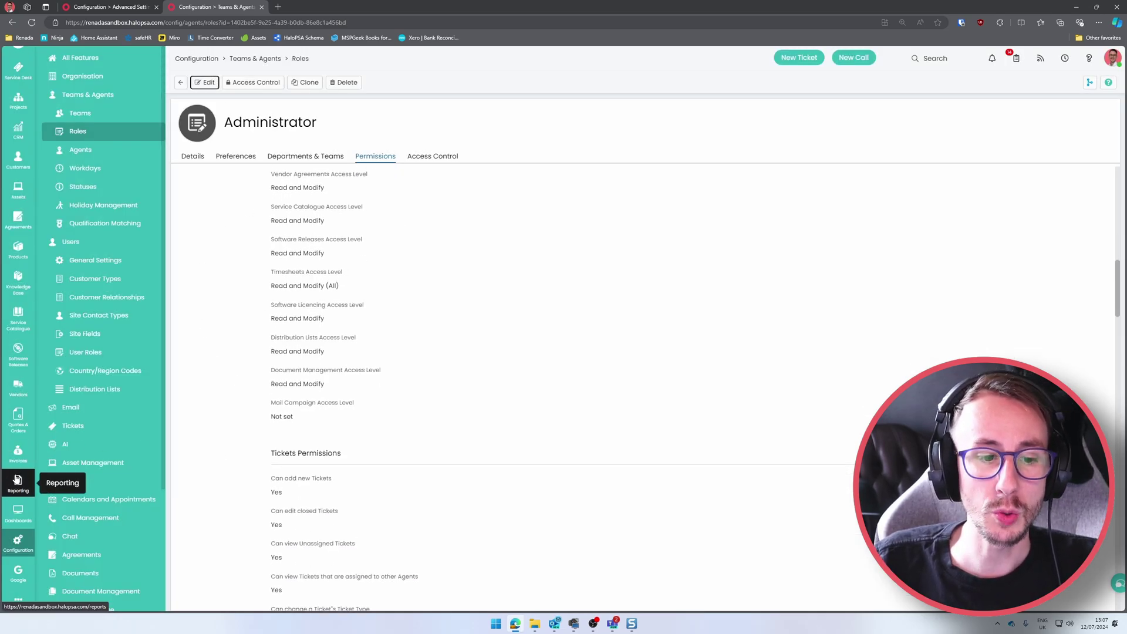
click(18, 598)
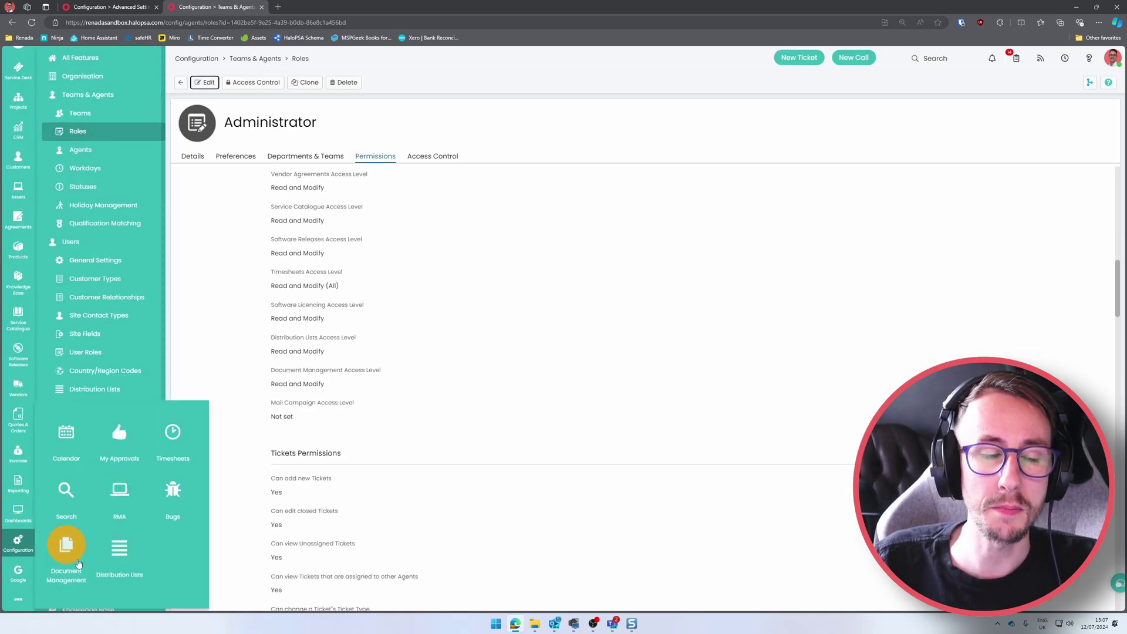
click(120, 552)
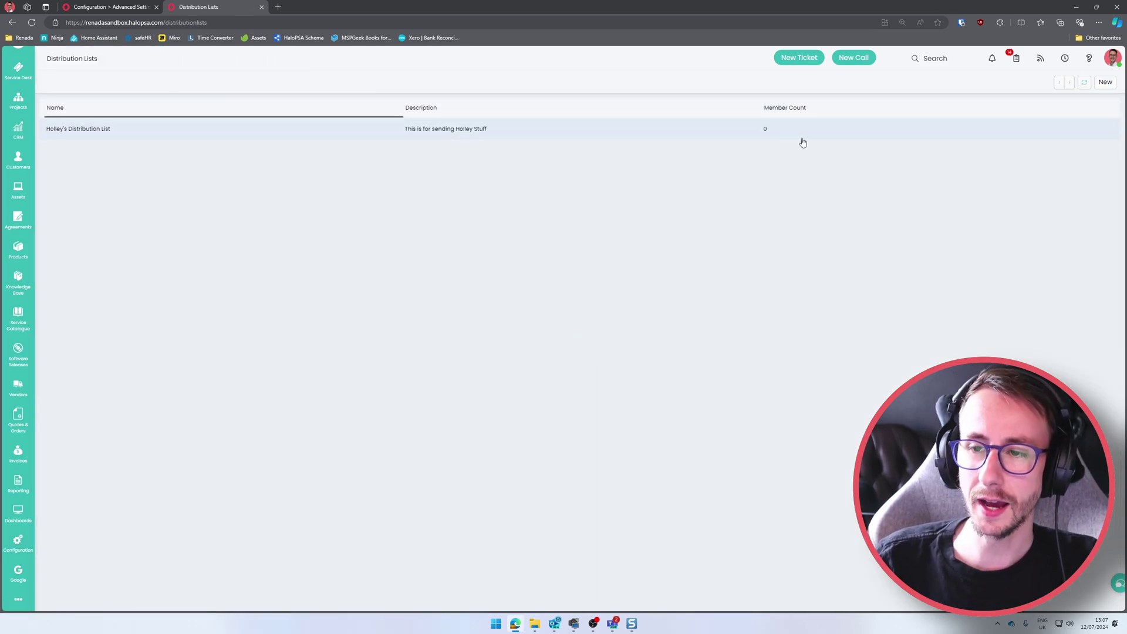
click(1101, 82)
click(355, 198)
text(Youtube)
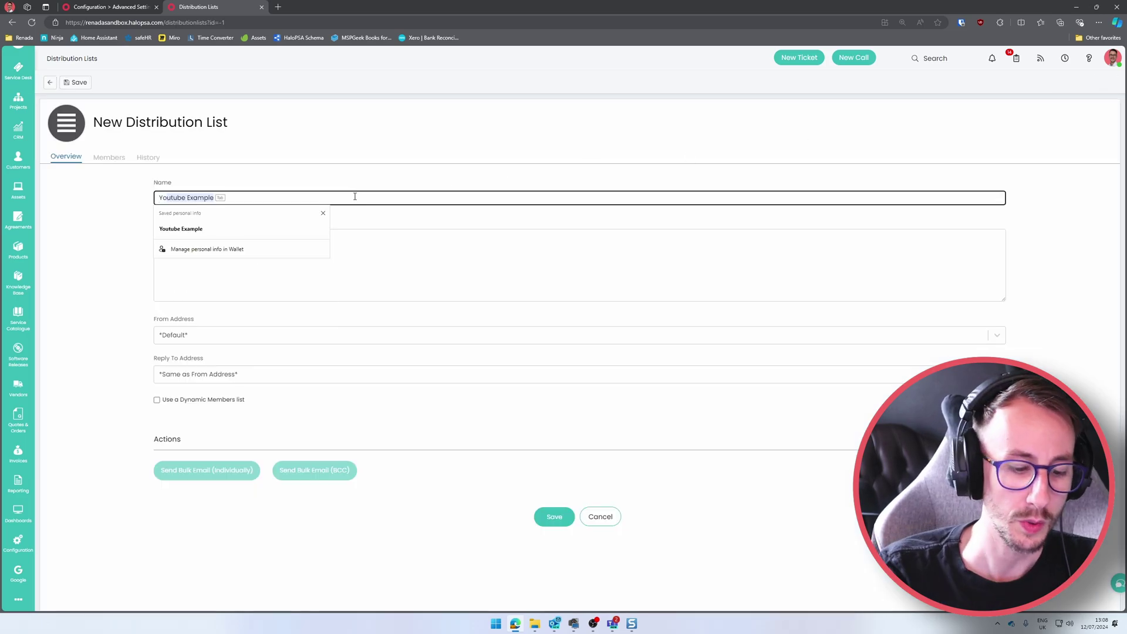
click(370, 281)
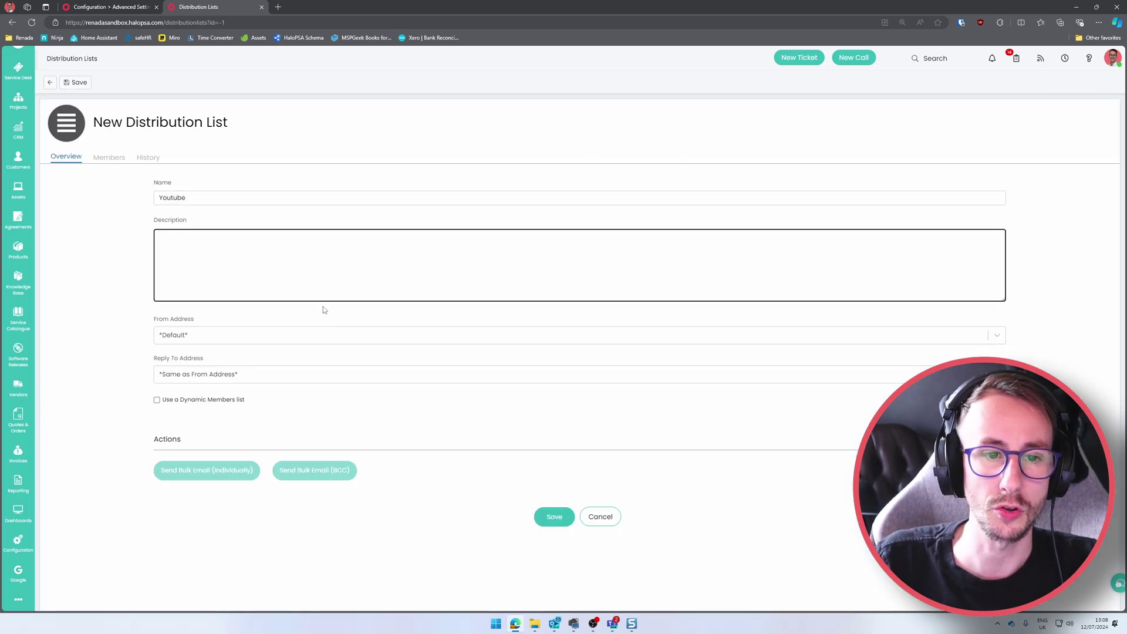
click(564, 520)
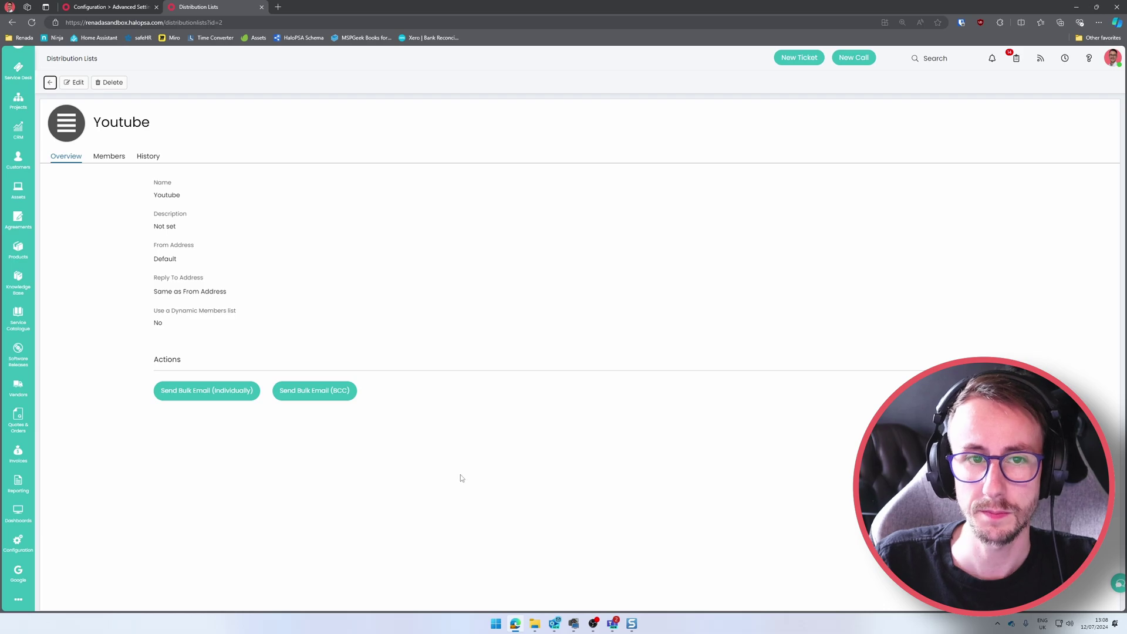
Add two Contoso users and two TRNCN1 users as members of the Youtube list, and reopen the list's overview.
click(117, 164)
click(92, 183)
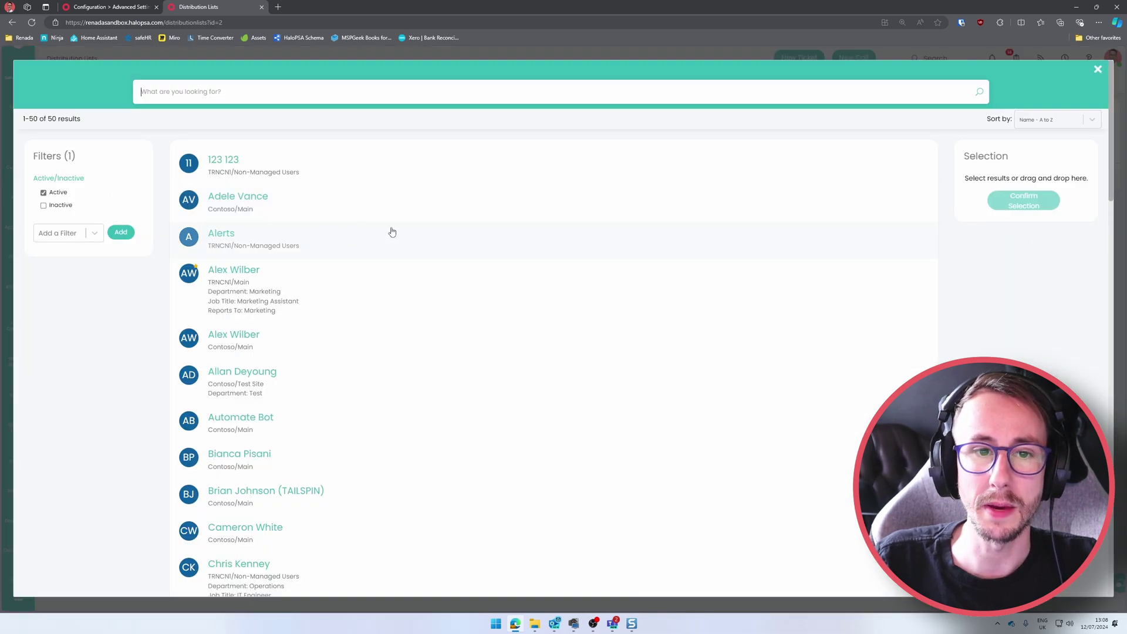
click(423, 202)
click(437, 236)
click(428, 273)
click(688, 336)
click(1023, 290)
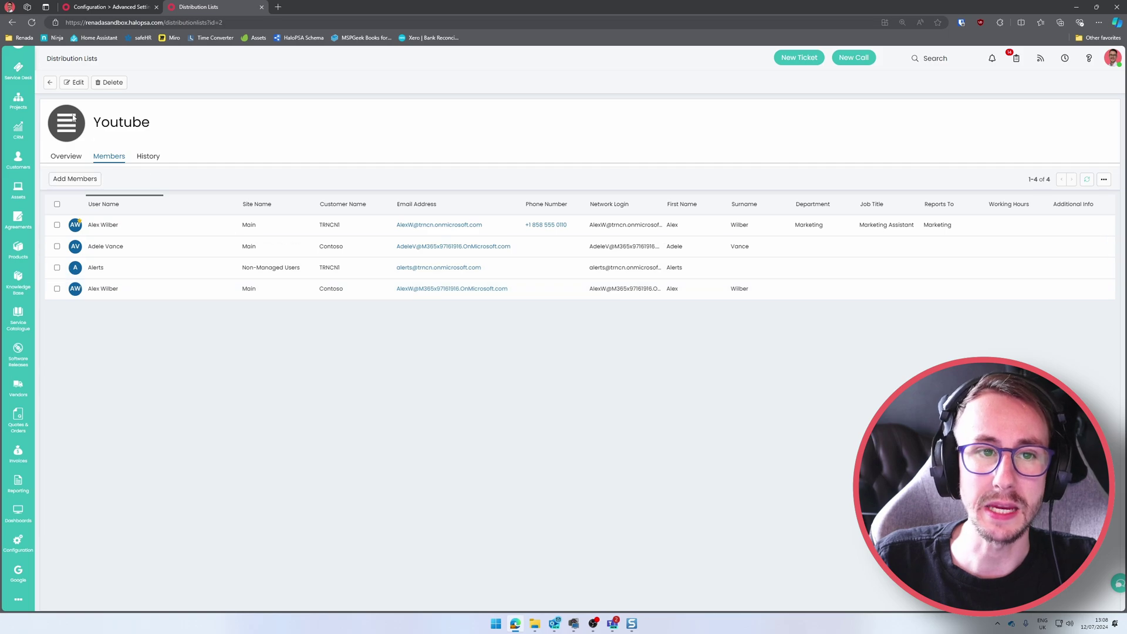
click(52, 81)
click(131, 130)
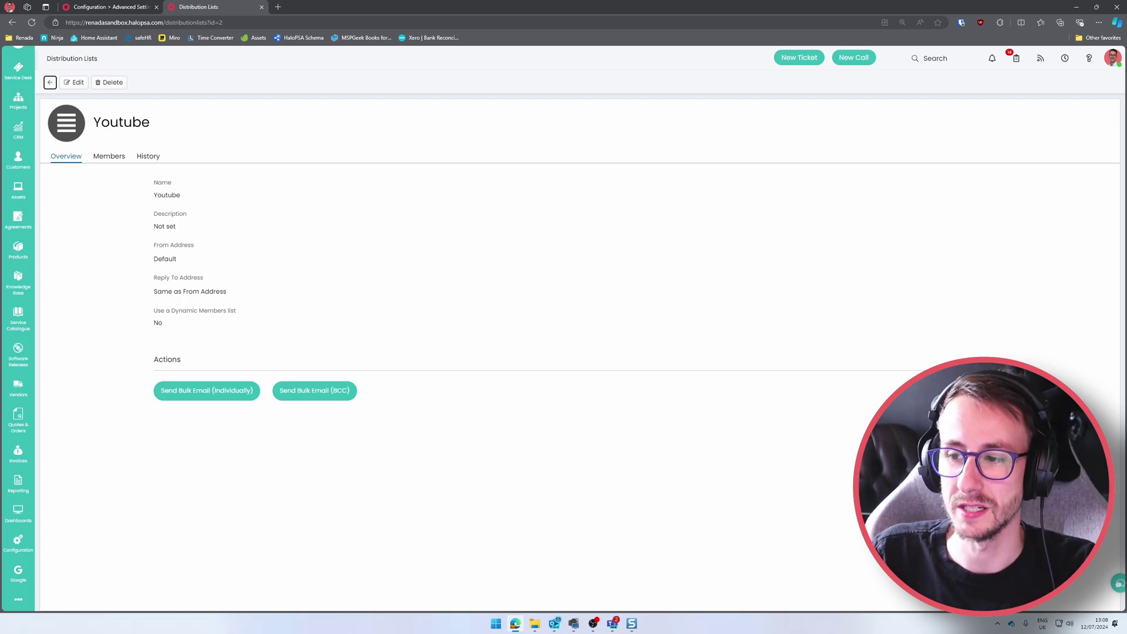
Search the release details for "document manage" and read the note on the added document management module.
click(1089, 58)
click(1027, 244)
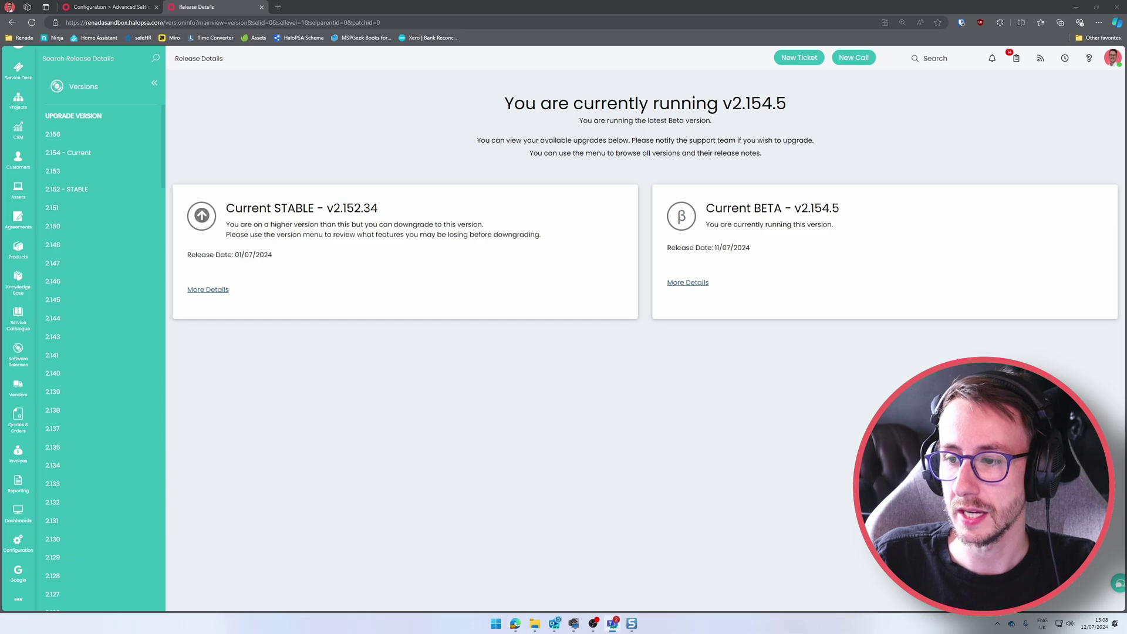
click(96, 58)
click(96, 75)
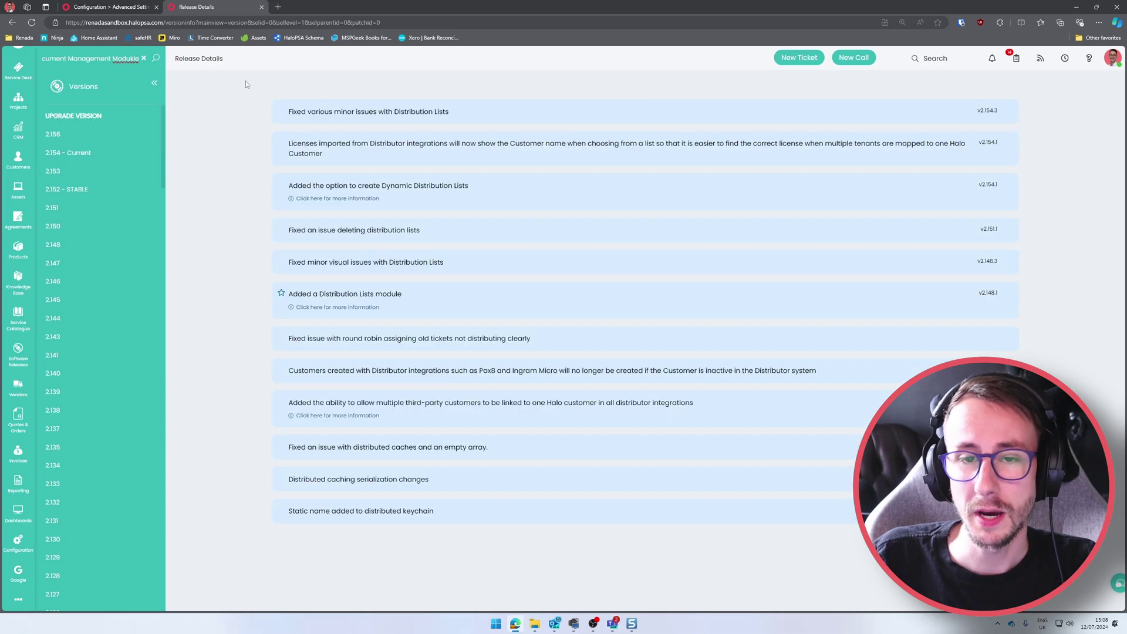
key(F11)
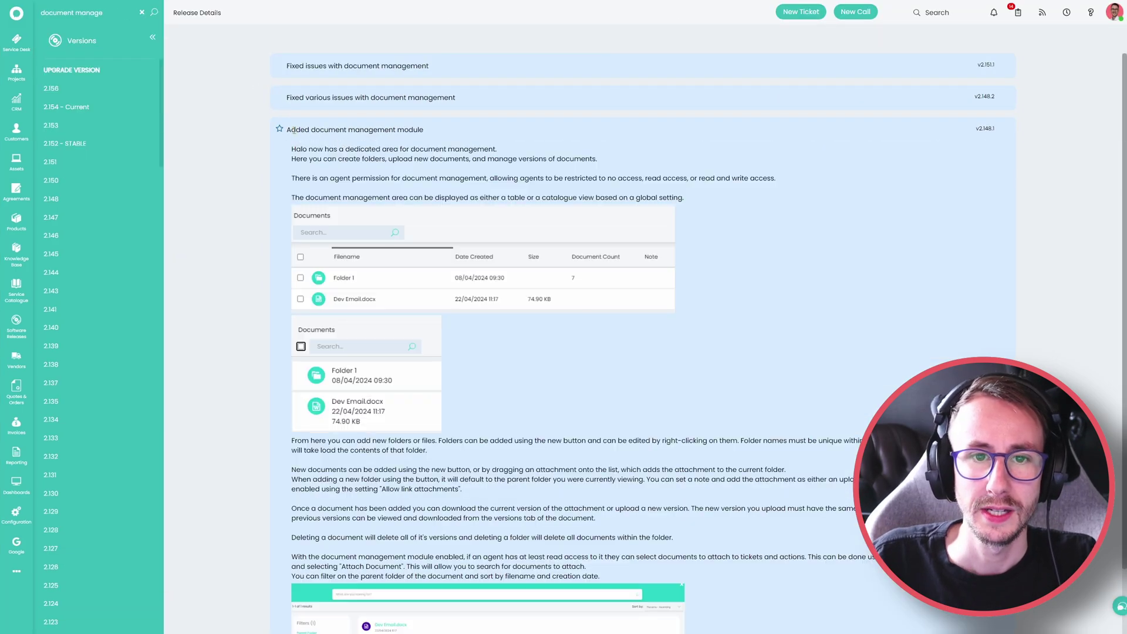
scroll(461, 235, down, 1)
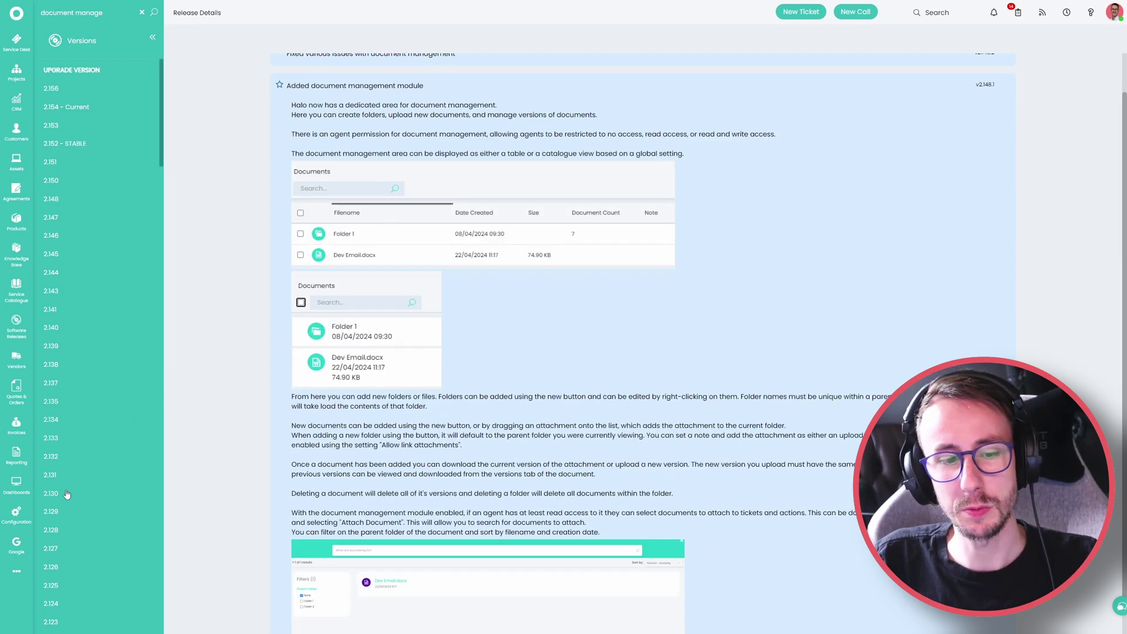
Search the configuration features for "document" and check the Document Management feature.
click(17, 514)
click(564, 82)
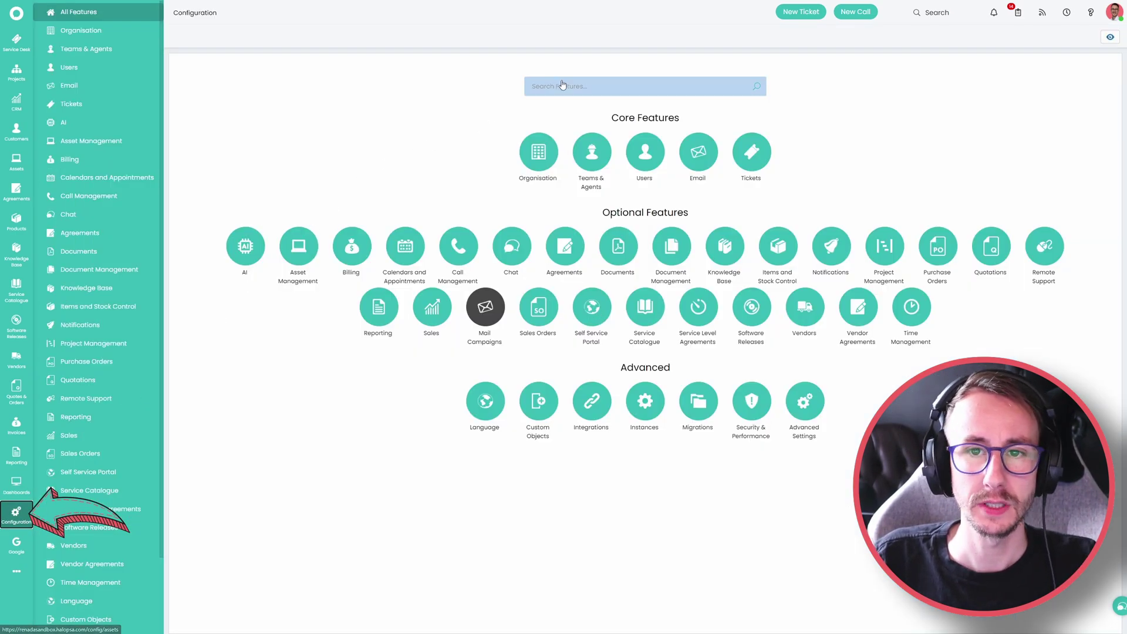
text(document)
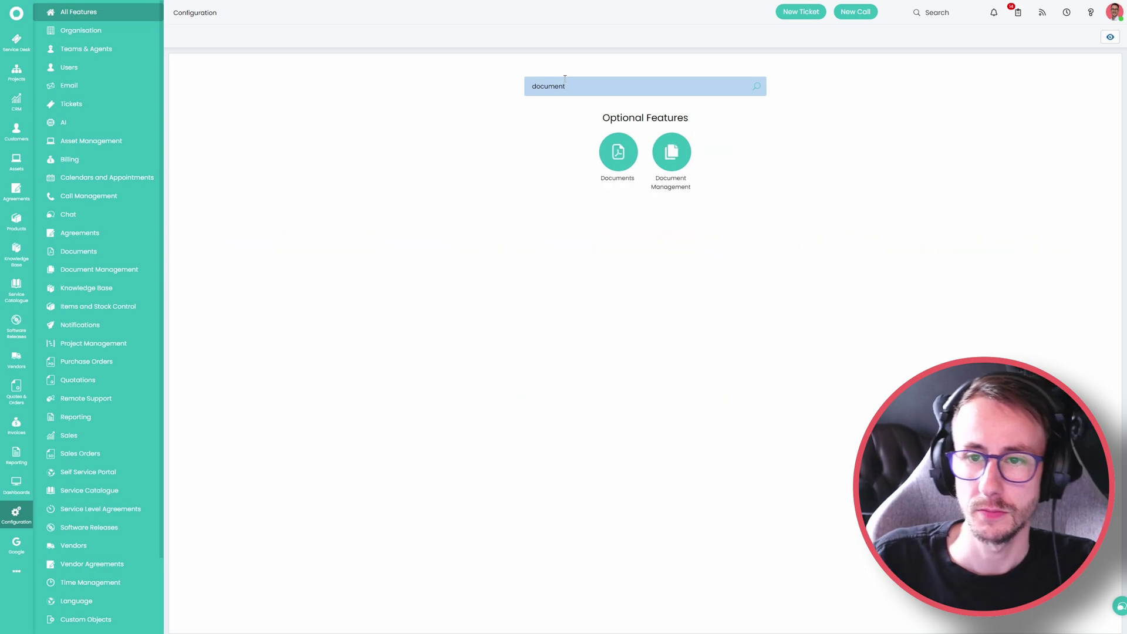
mouse_move(684, 143)
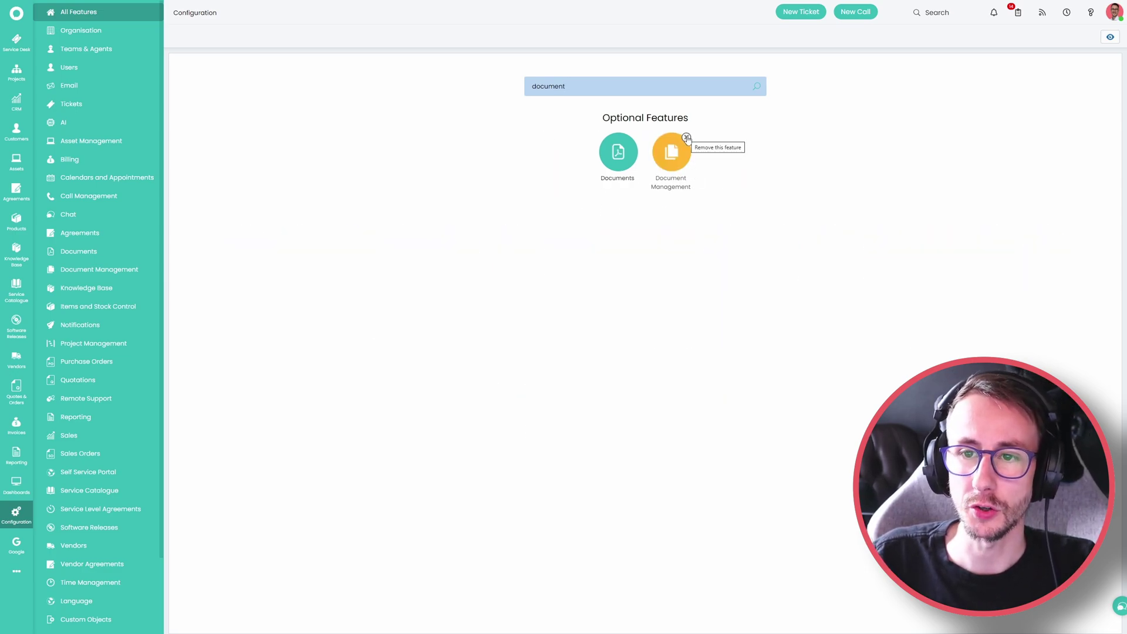
Open the Document Management area and start a new document to view its details form.
click(18, 572)
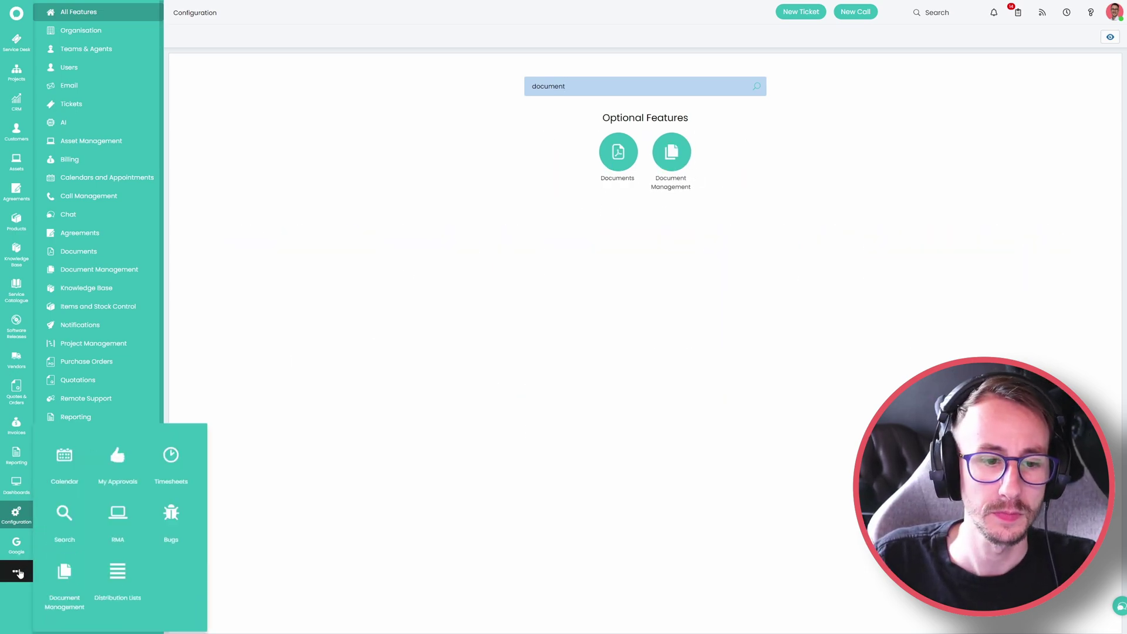
click(64, 571)
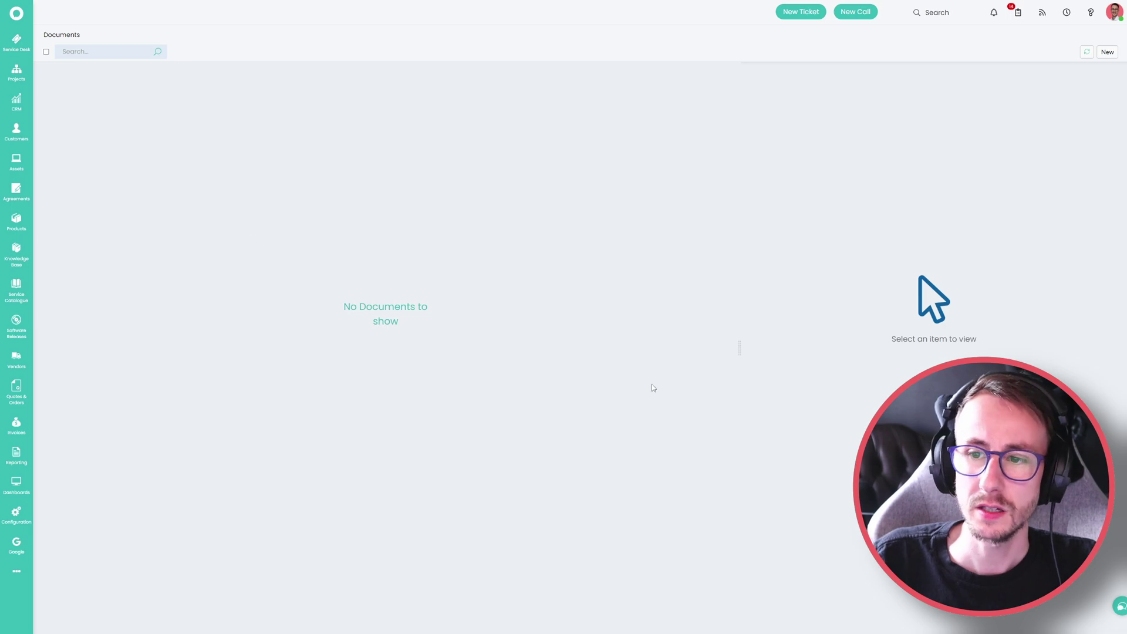
click(1108, 52)
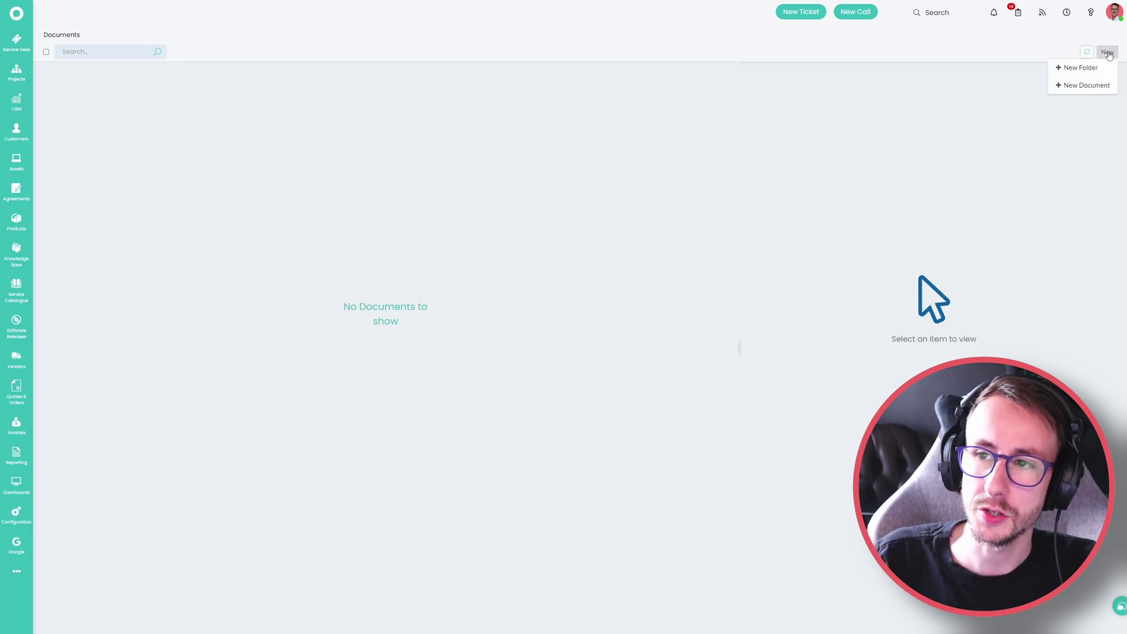
click(1086, 85)
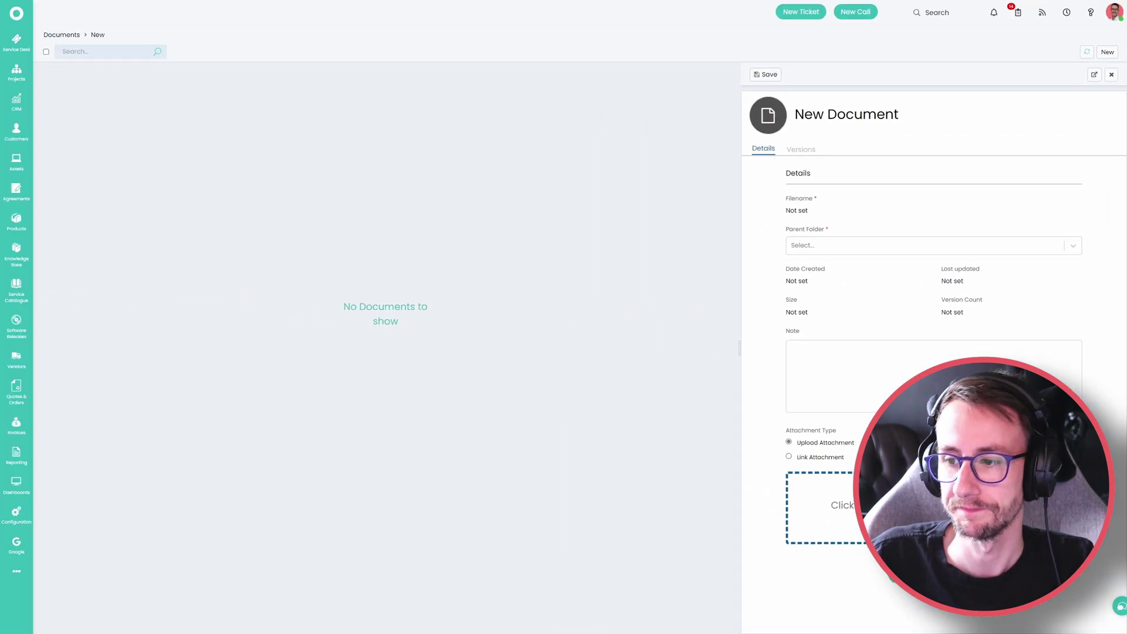
Return to the release details and look up the "Don't Send Acknowledgement" setting at Email Rule level.
click(1091, 12)
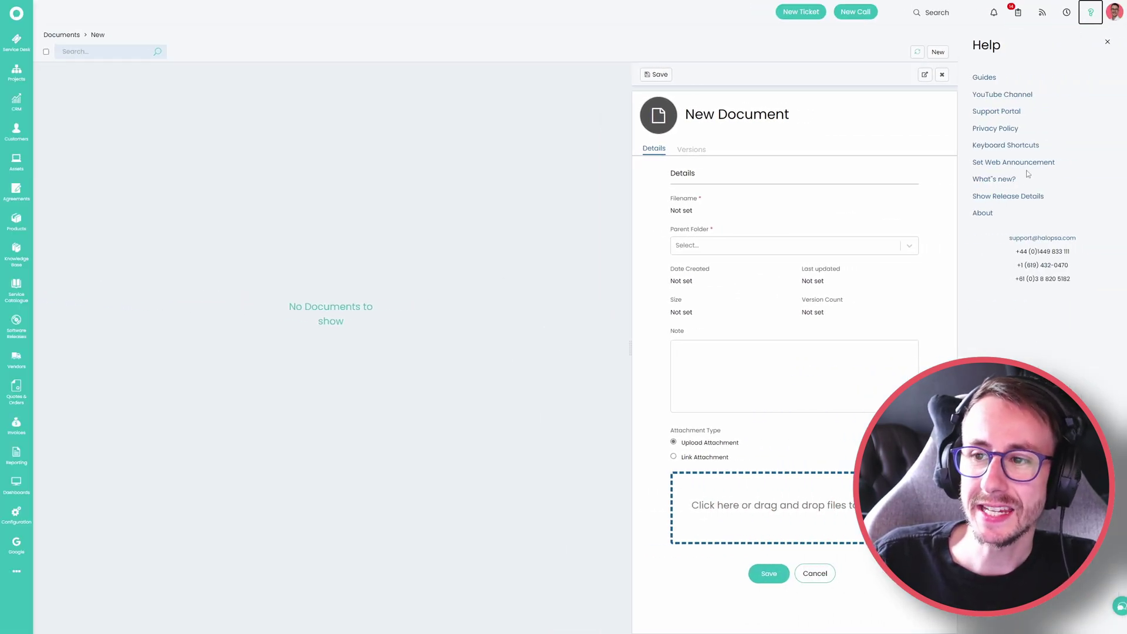
click(1021, 196)
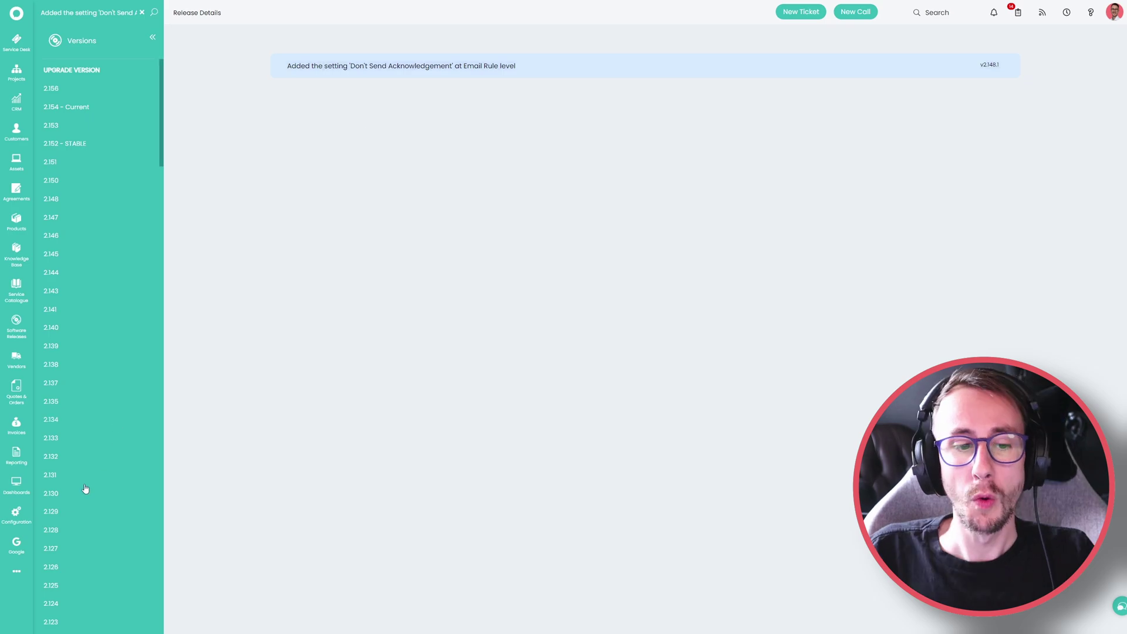
Open the Email Rules configuration, start a new email rule and check its "Don't Send Acknowledgement" option.
click(16, 513)
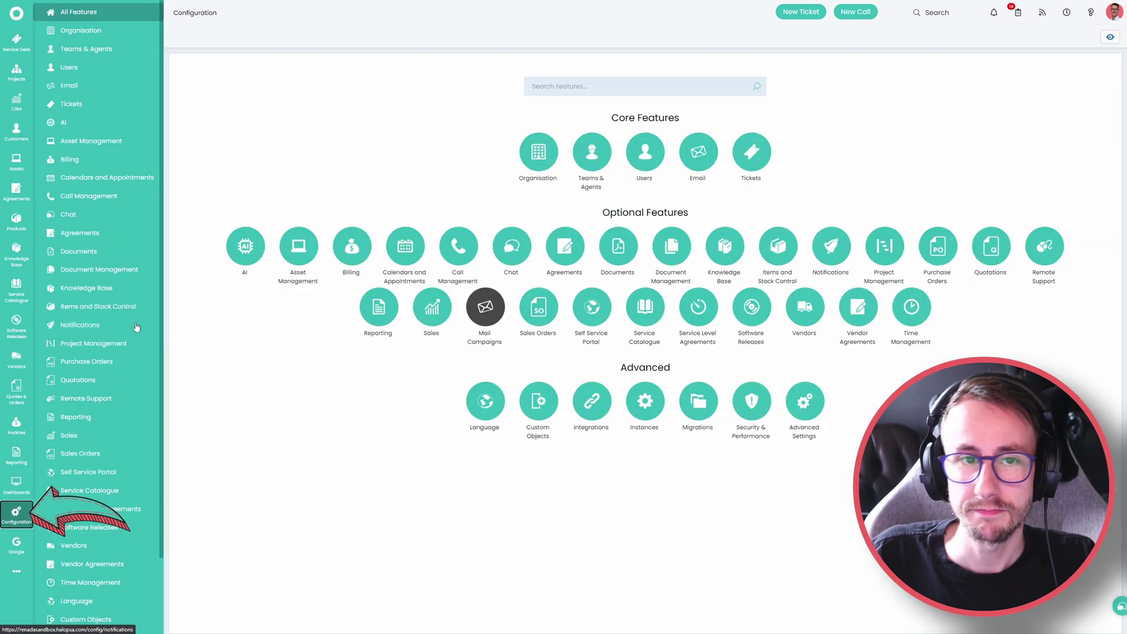
click(69, 85)
click(370, 157)
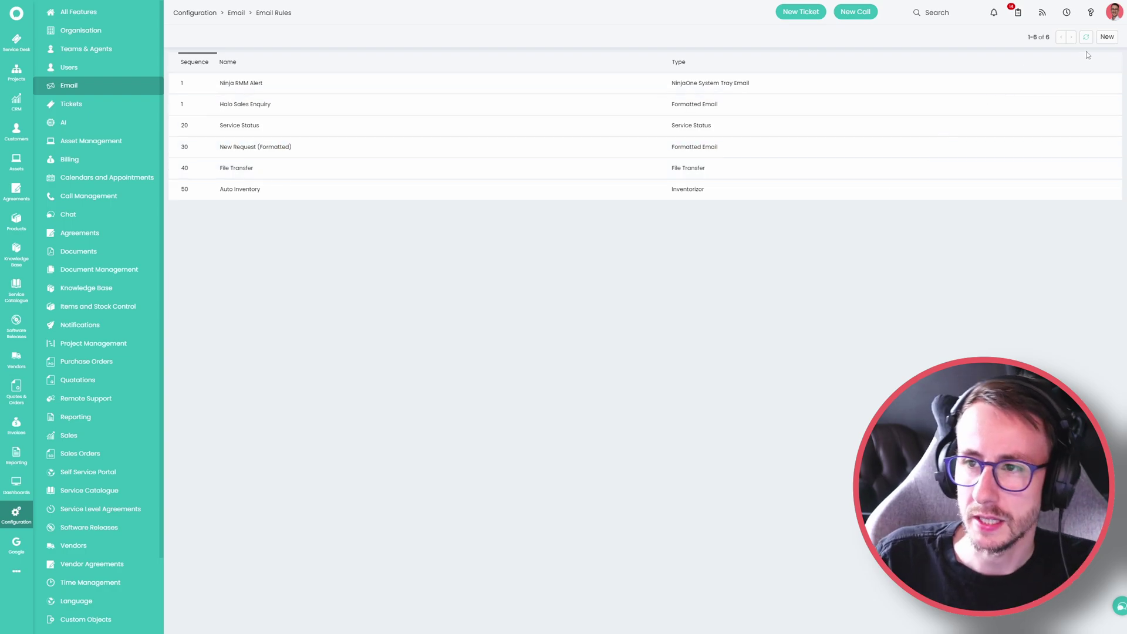
click(1108, 36)
drag(361, 251, 298, 260)
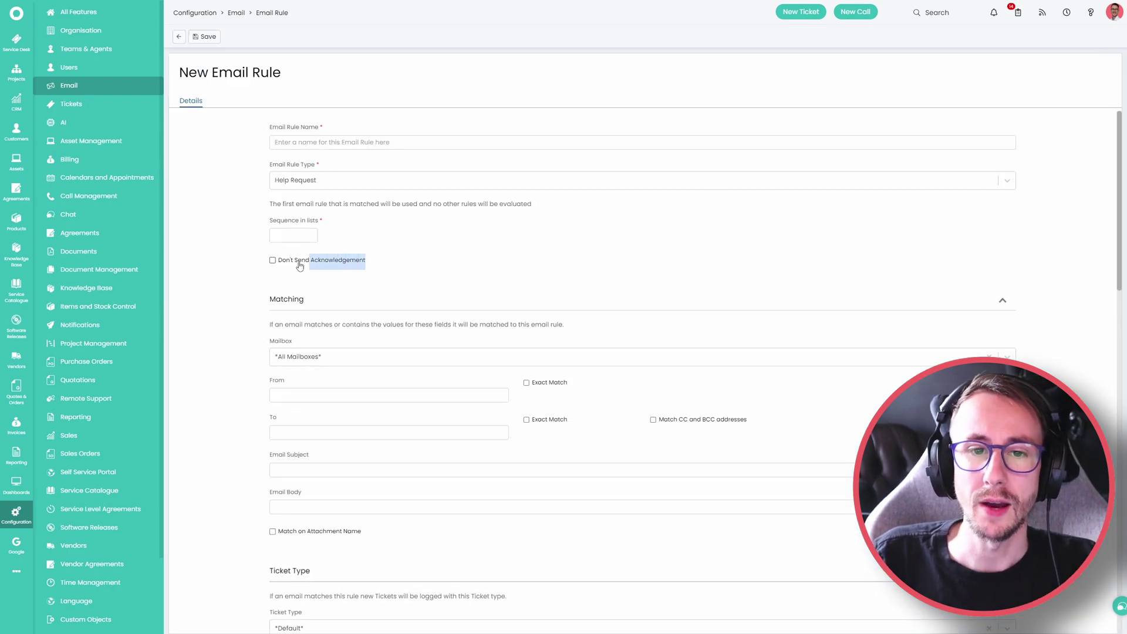
click(229, 327)
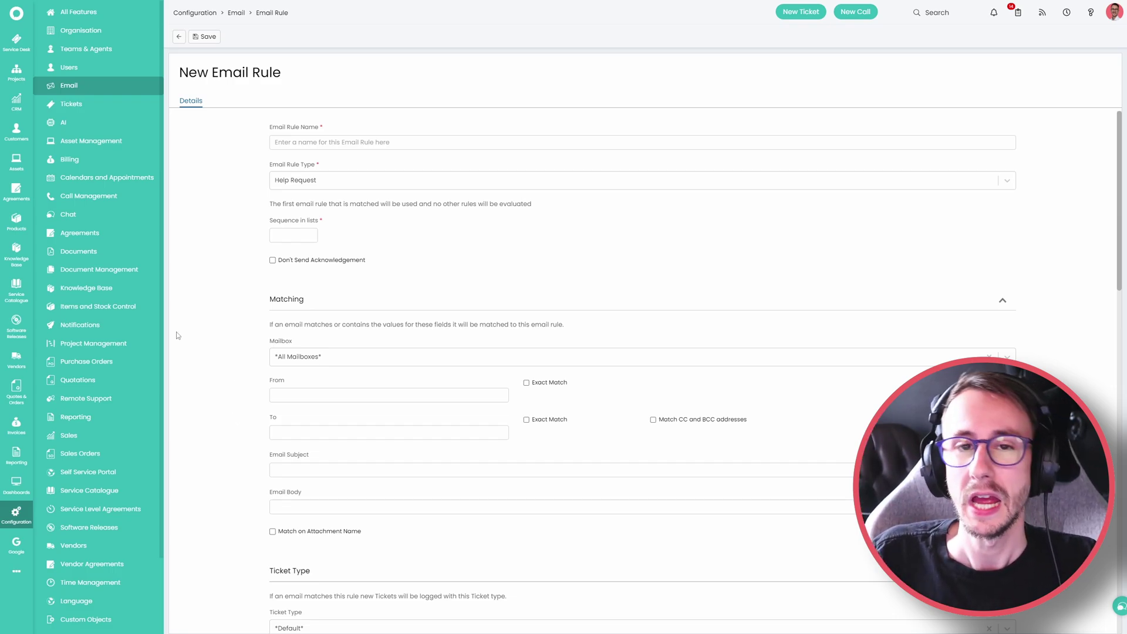
Return to the Email settings and read the note above Dynamic Email Exclusions about addresses left out of New Ticket emails.
click(83, 84)
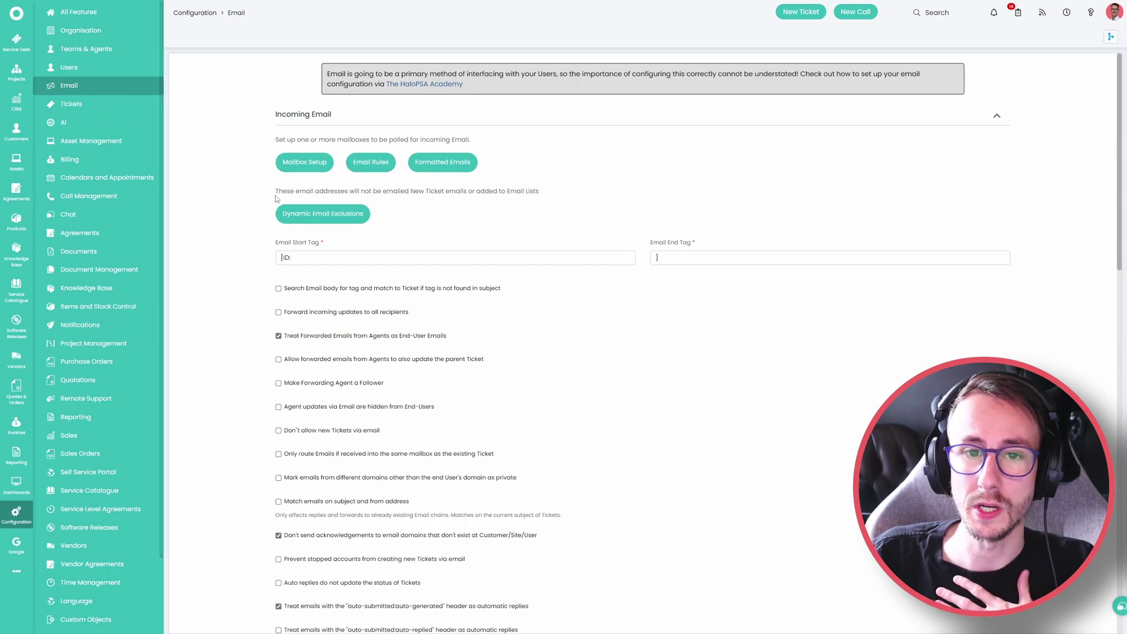
drag(276, 191, 541, 192)
click(539, 222)
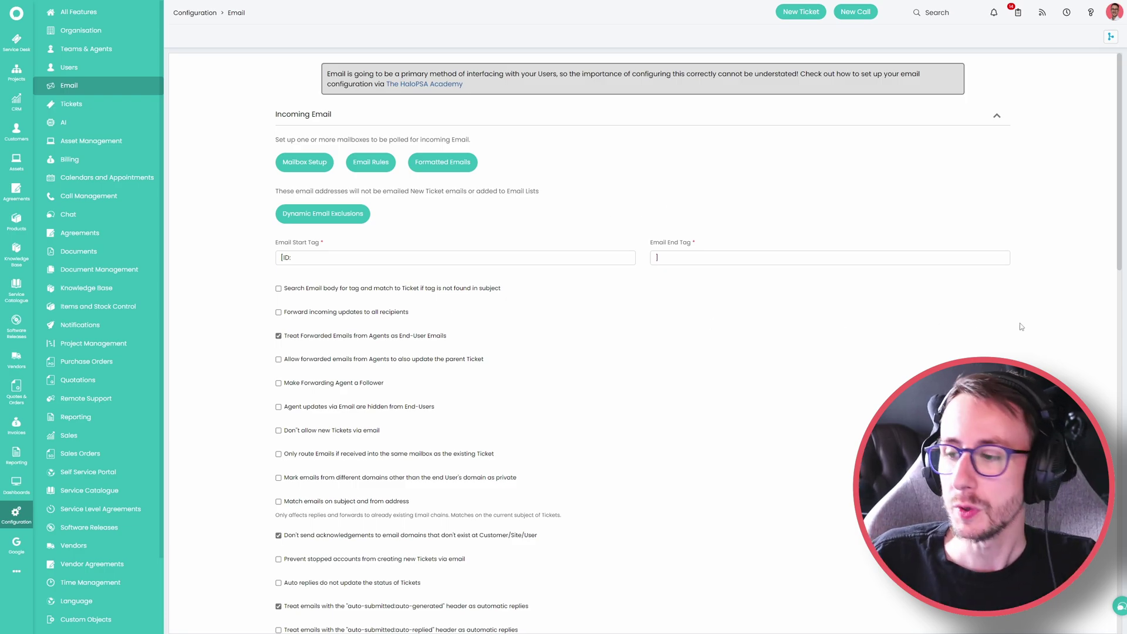
Open the general settings for Users and find the "Allow merging of Customers" option, searching the page for "merge".
click(16, 515)
click(69, 67)
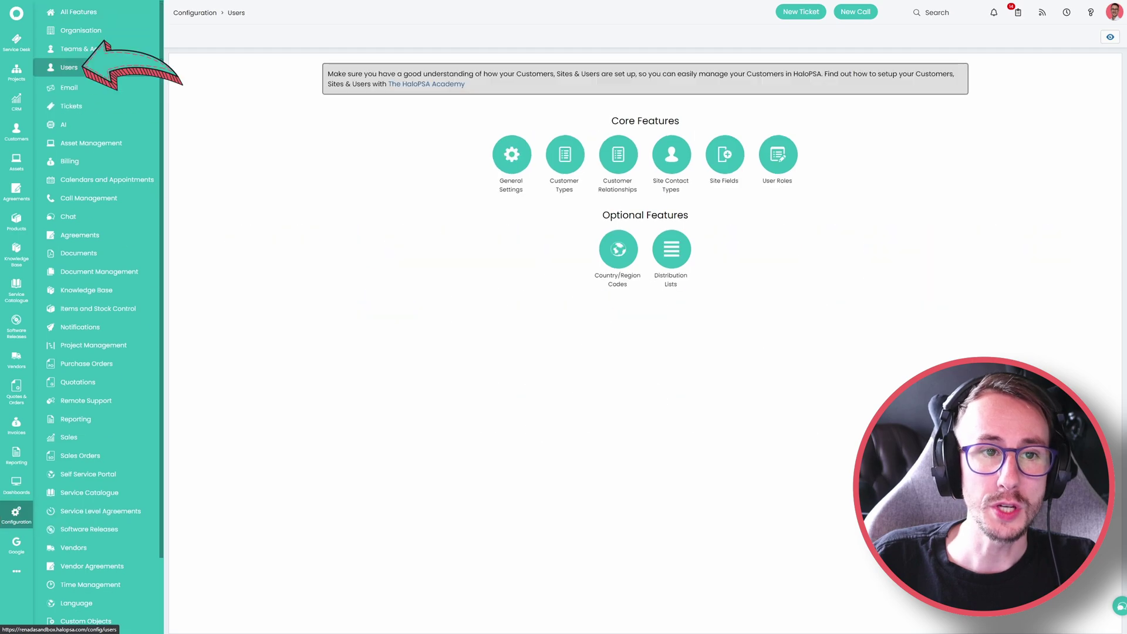
click(94, 85)
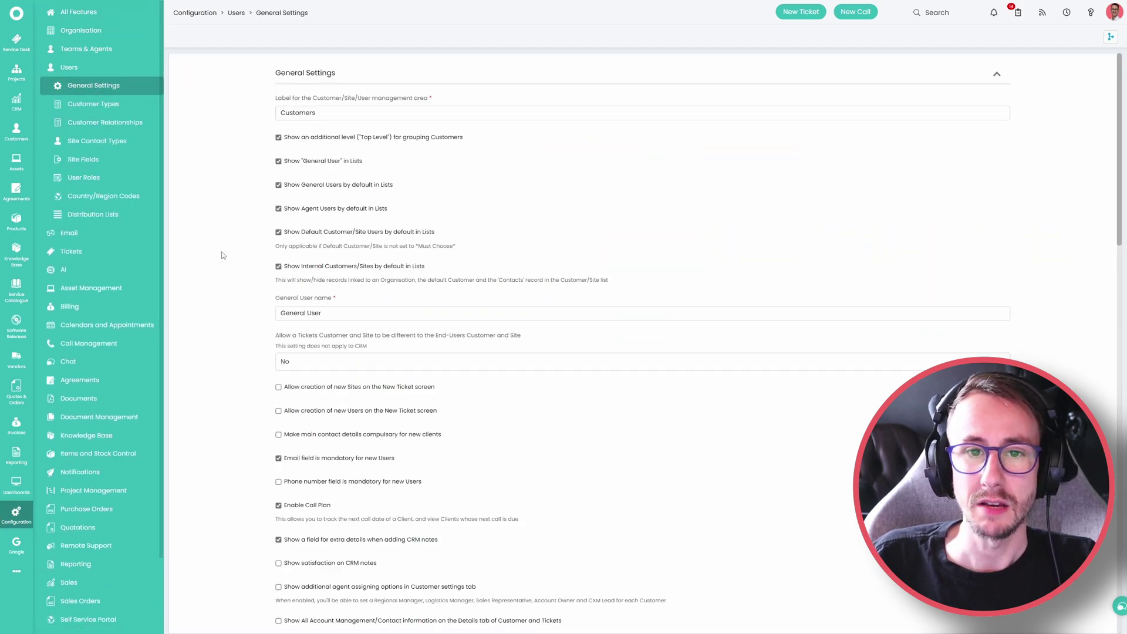
key(ctrl+f)
text(merge)
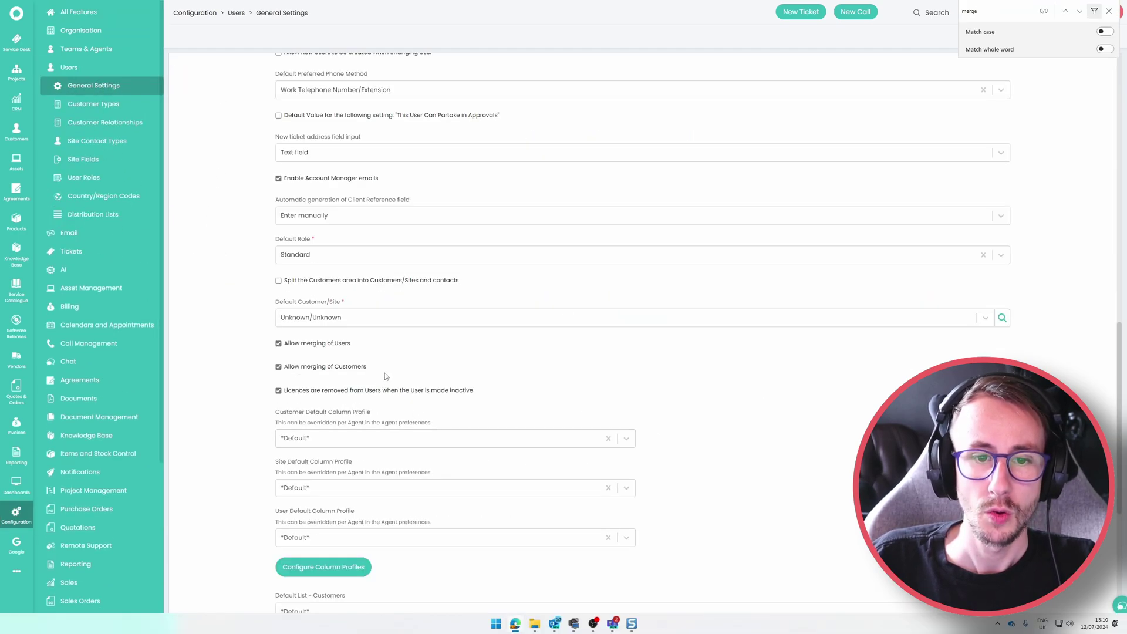
drag(385, 372, 285, 367)
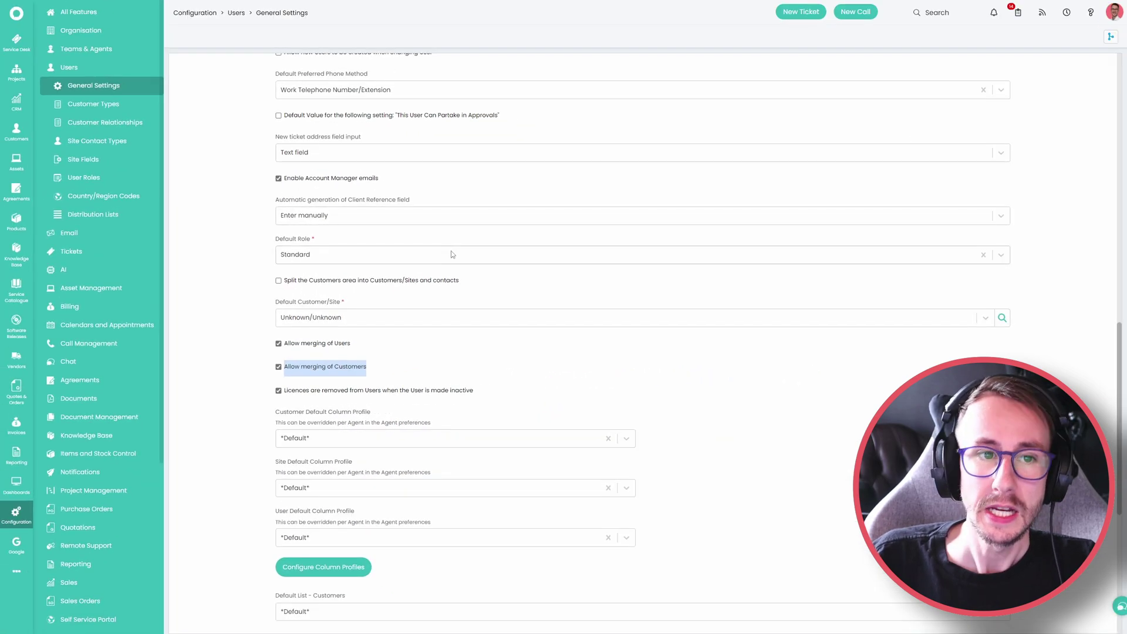
Open the Robbie's IT customer record, read the Merge Customer dialog's explanation and cancel the merge.
click(24, 137)
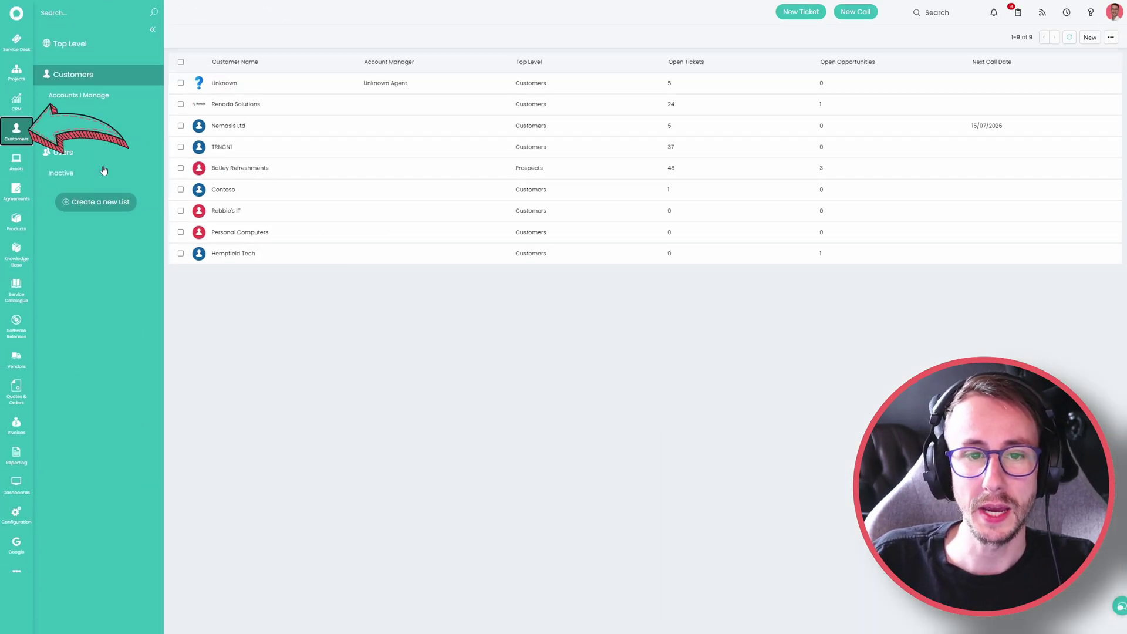
click(281, 220)
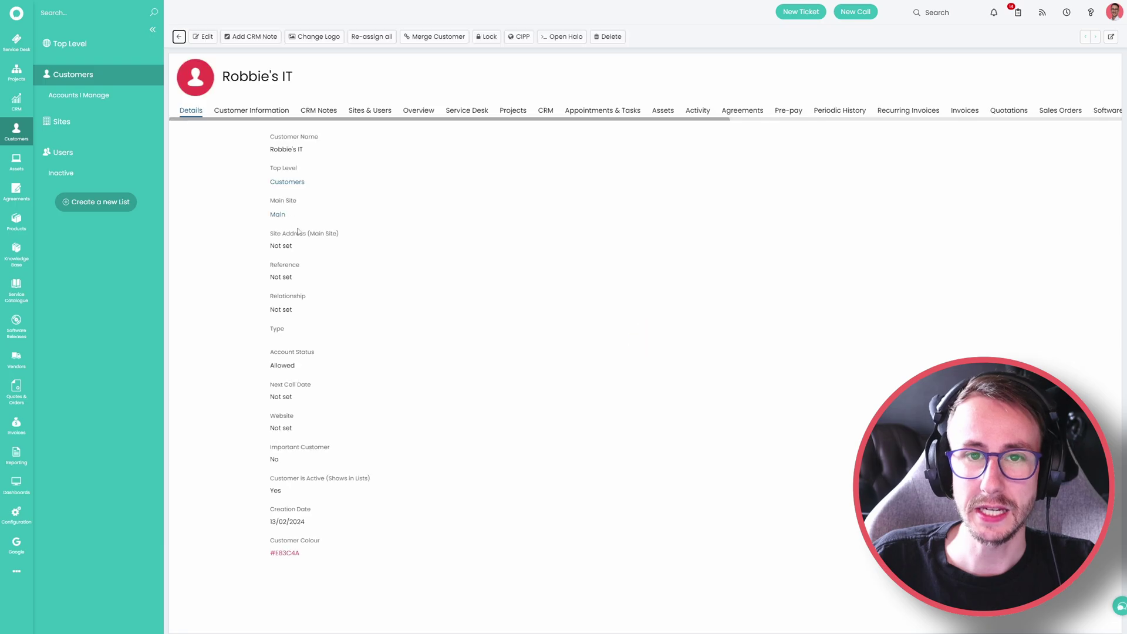
click(442, 37)
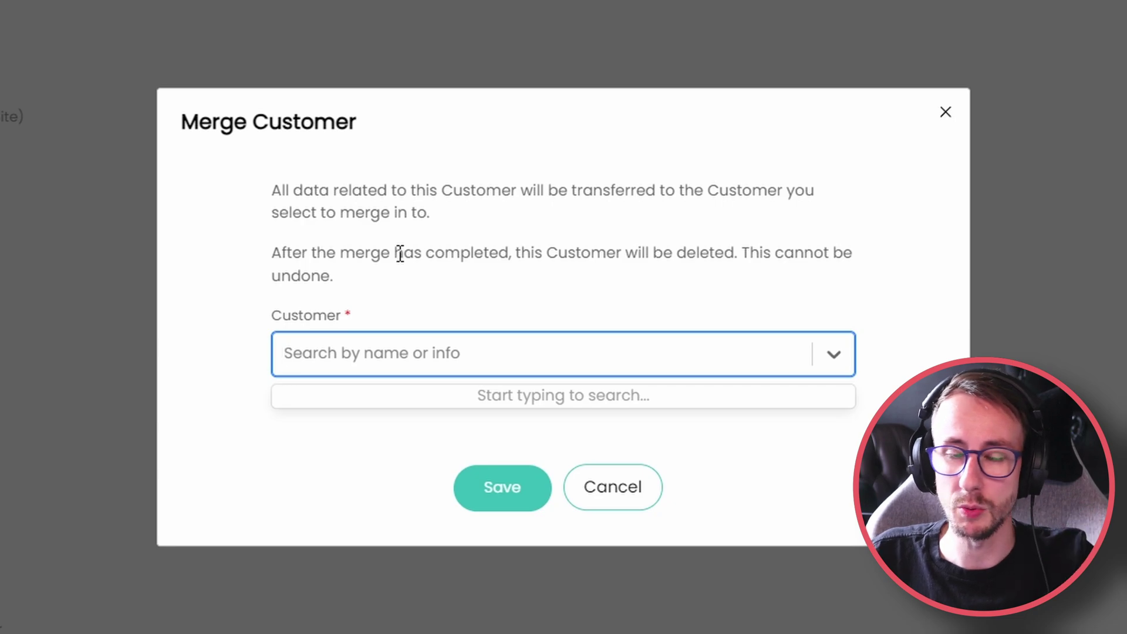
drag(390, 294, 254, 288)
click(254, 288)
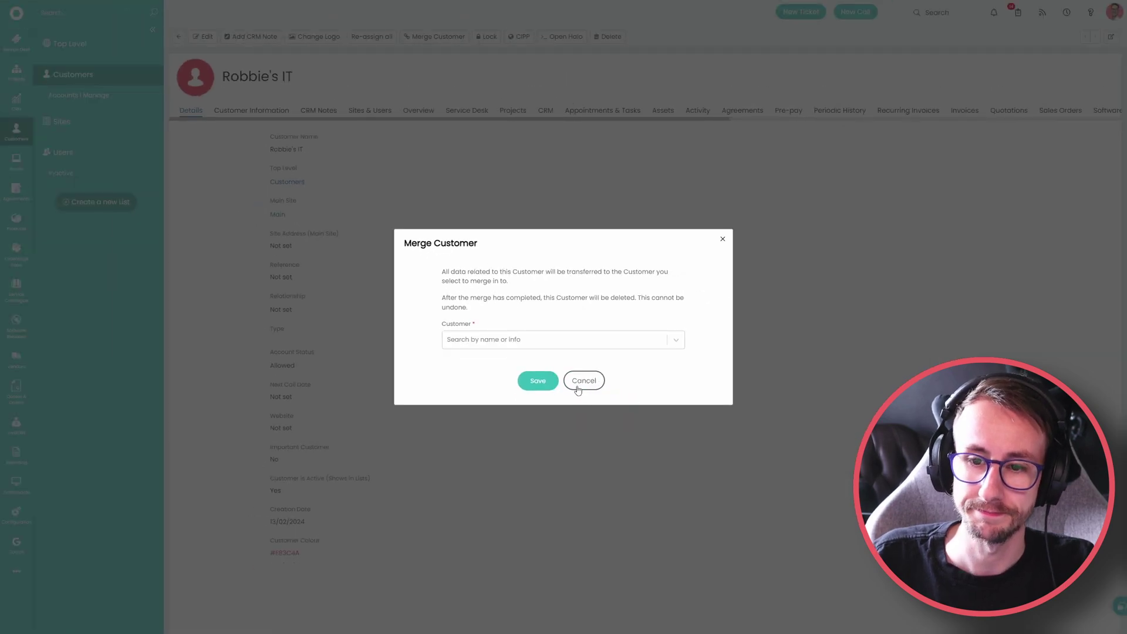
click(605, 472)
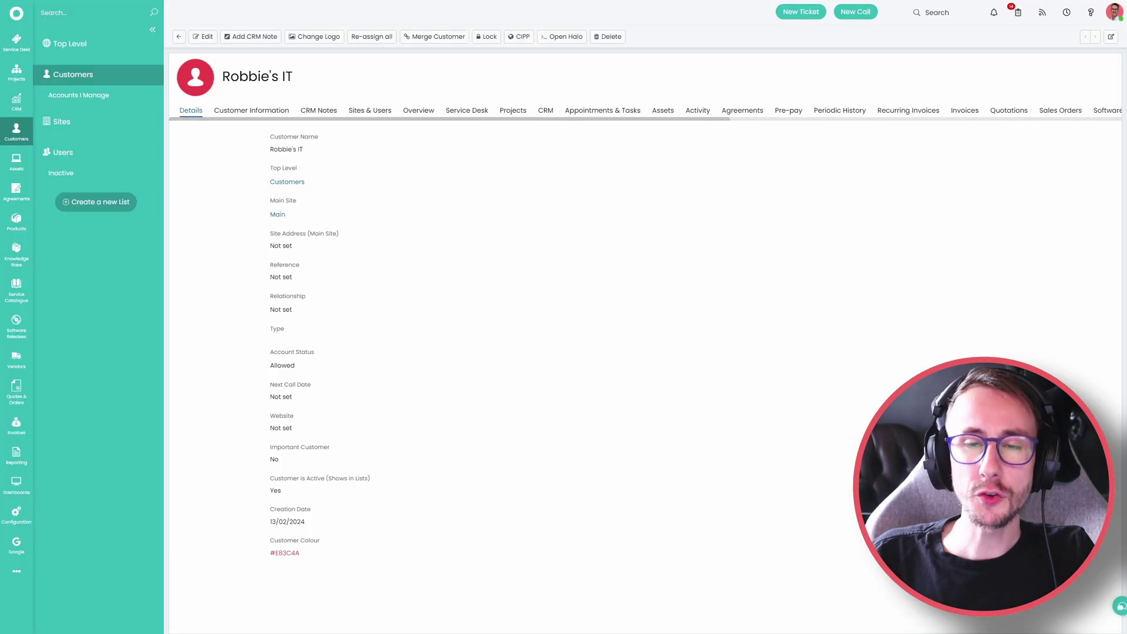
Look up the release note on custom Navigation Buttons linking to a custom URL and read its detailed instructions.
click(1091, 13)
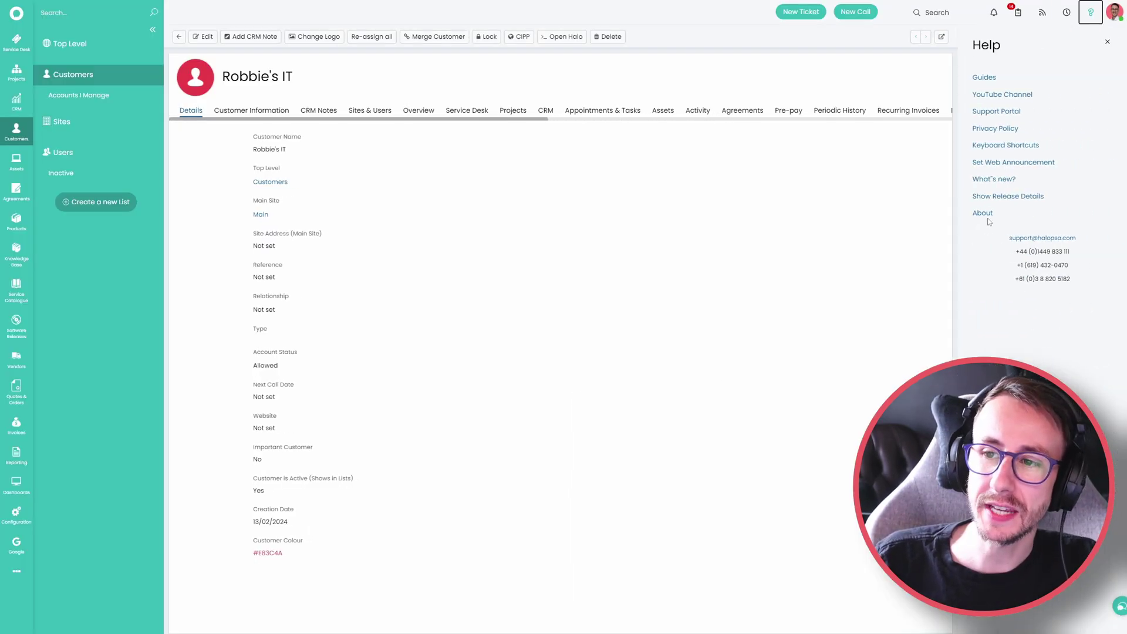
click(993, 205)
click(97, 13)
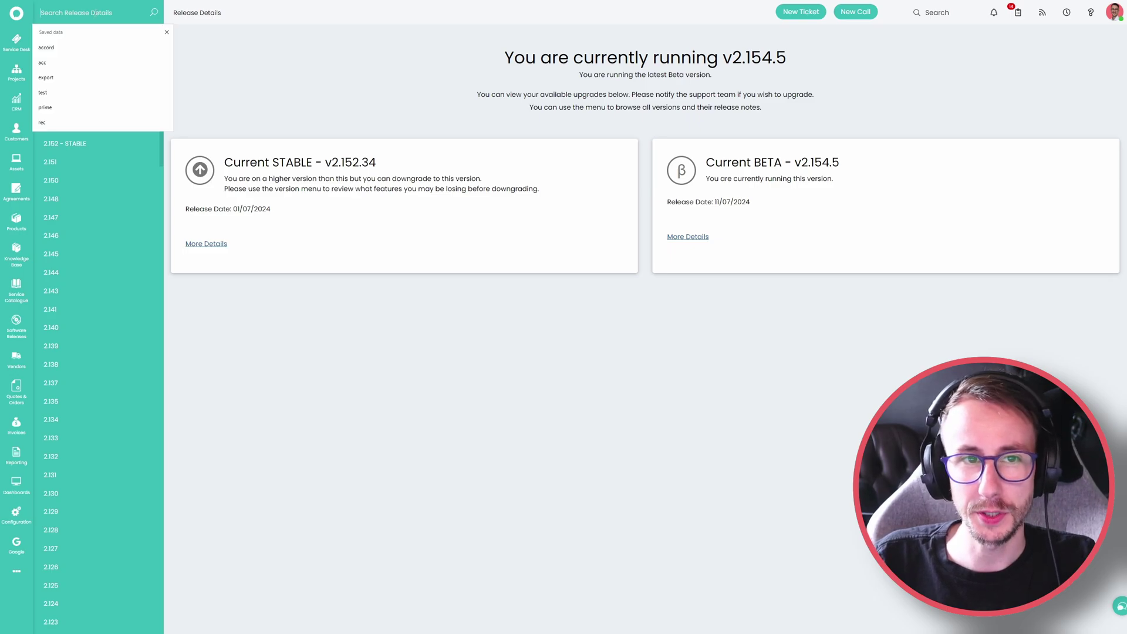
click(142, 23)
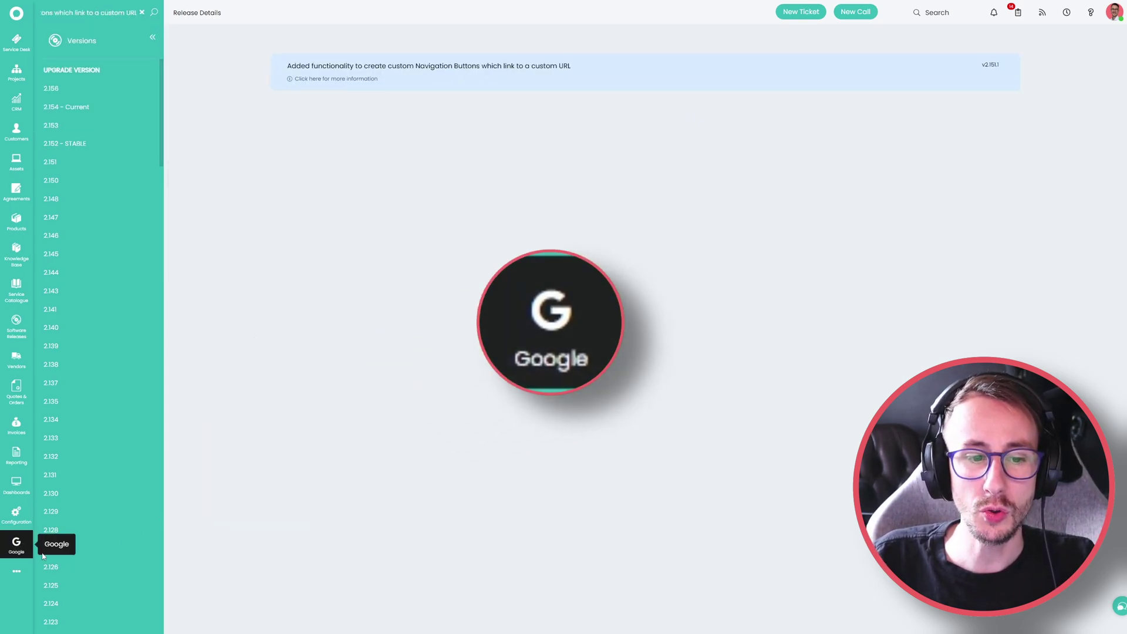
click(336, 79)
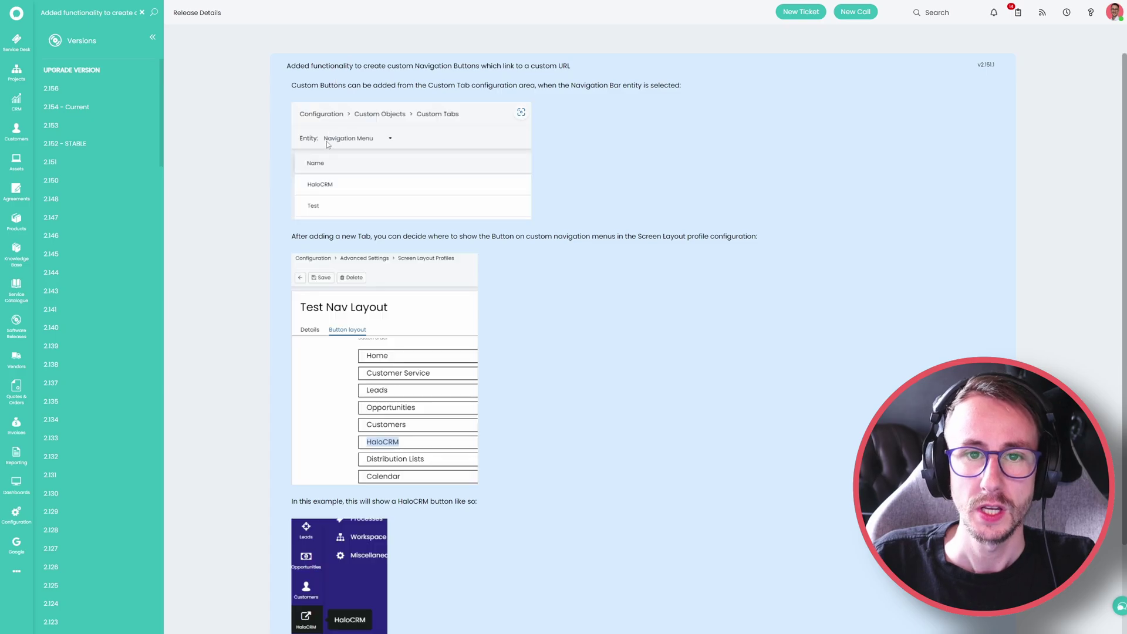
scroll(382, 234, down, 2)
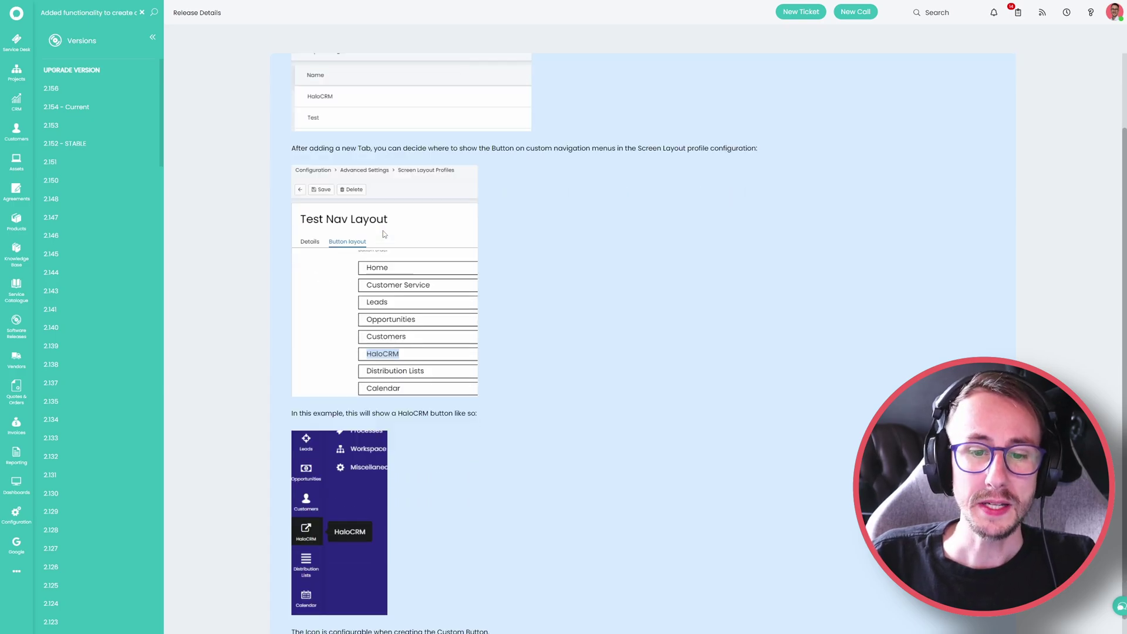
Test the custom Google navigation button, dismiss the Chrome recommendation and return to the release details.
click(17, 545)
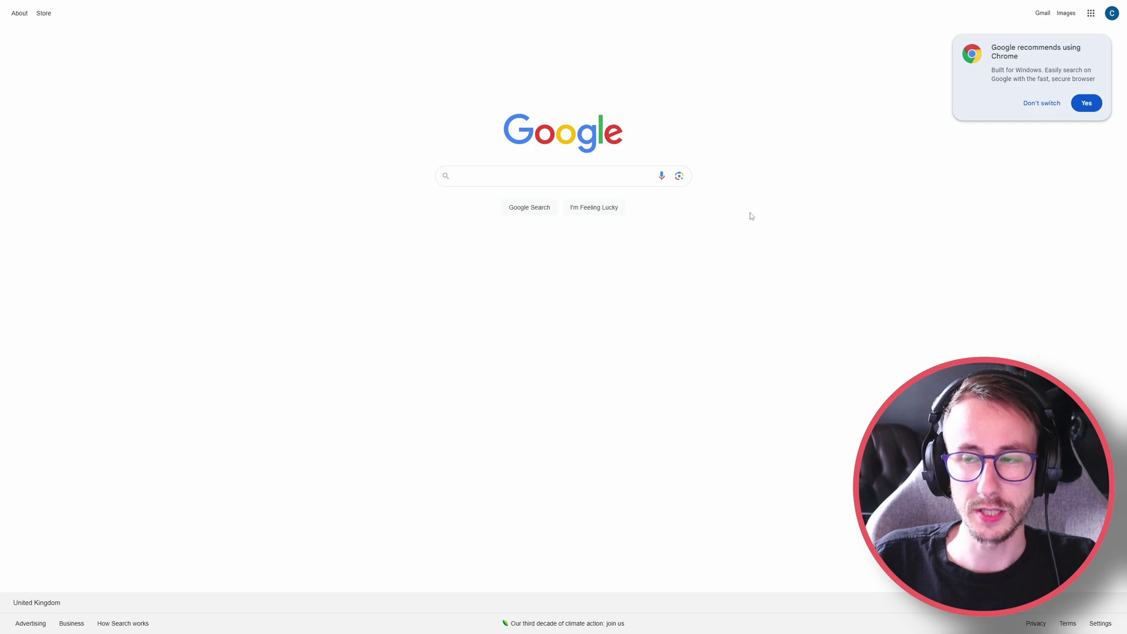
click(1032, 106)
key(F11)
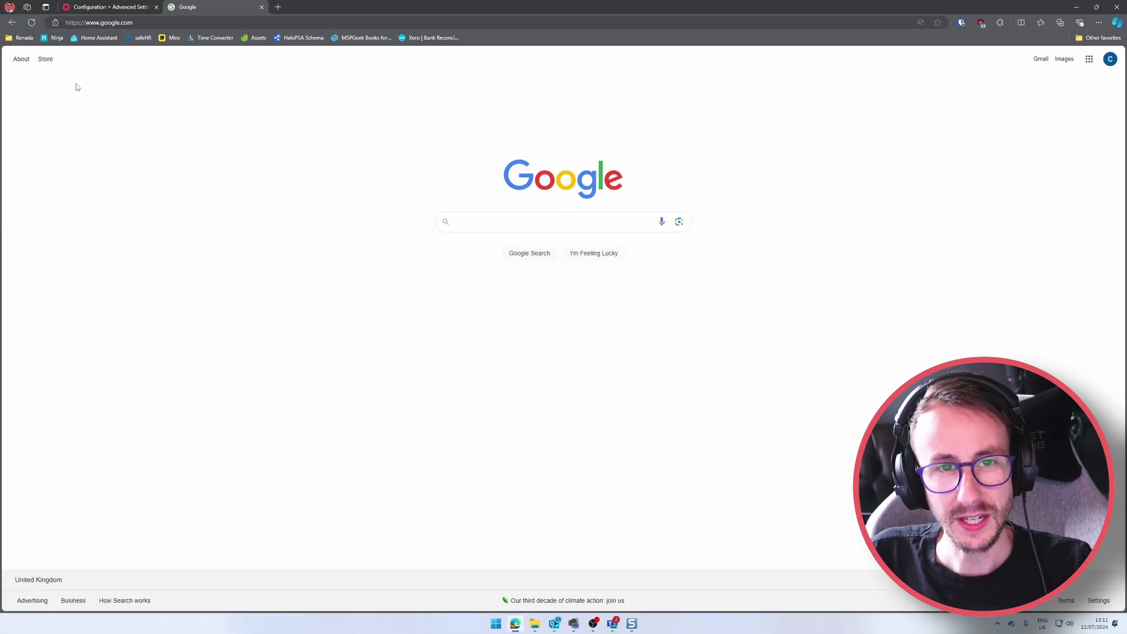
click(12, 22)
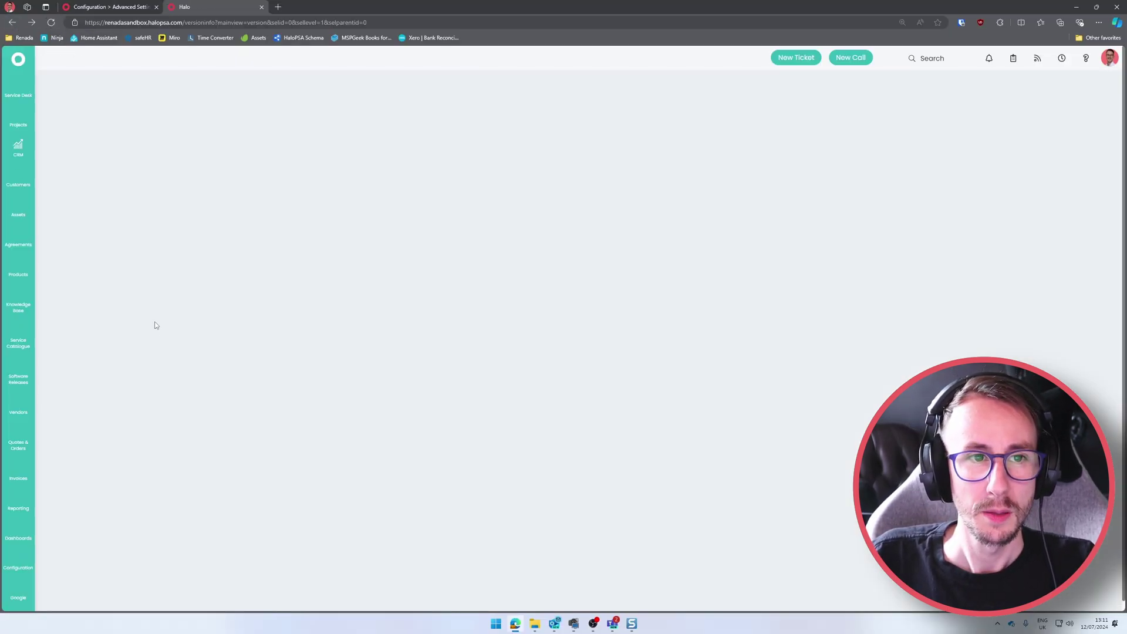
click(19, 587)
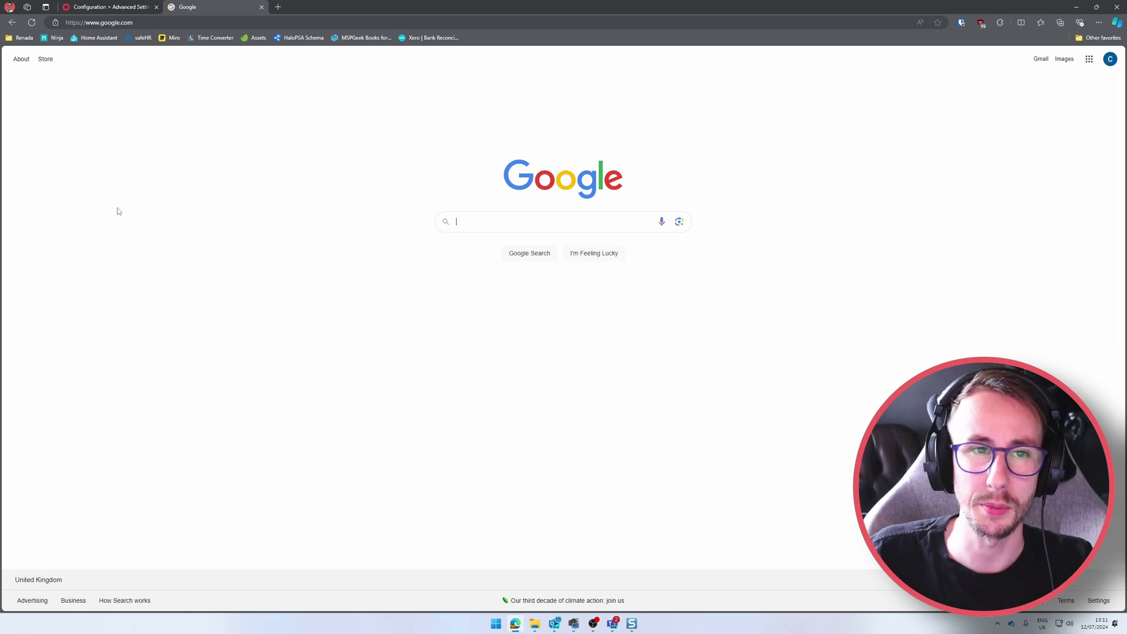
click(13, 23)
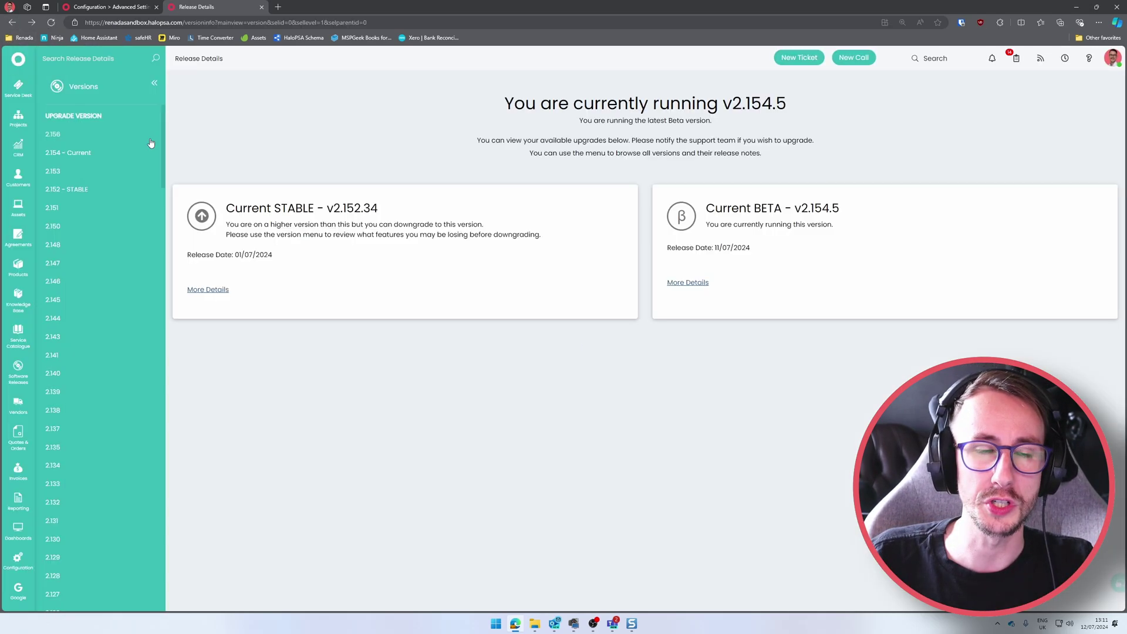
Open the Screen Layout Profiles from the Screen Layouts section of the Advanced Settings configuration.
click(18, 559)
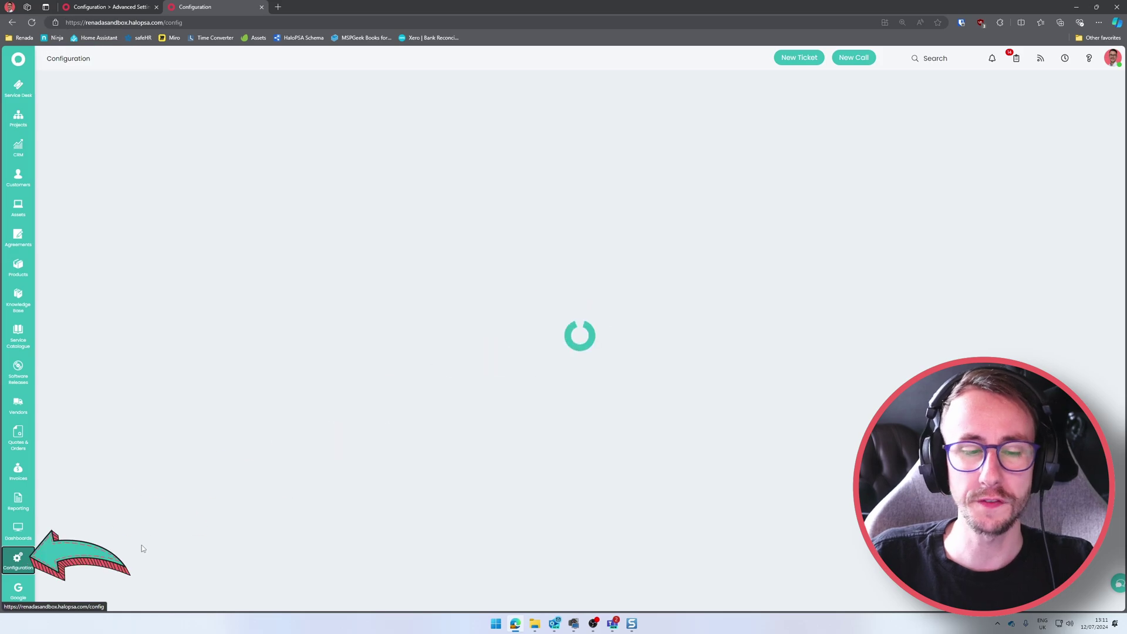
scroll(123, 604, down, 3)
key(F11)
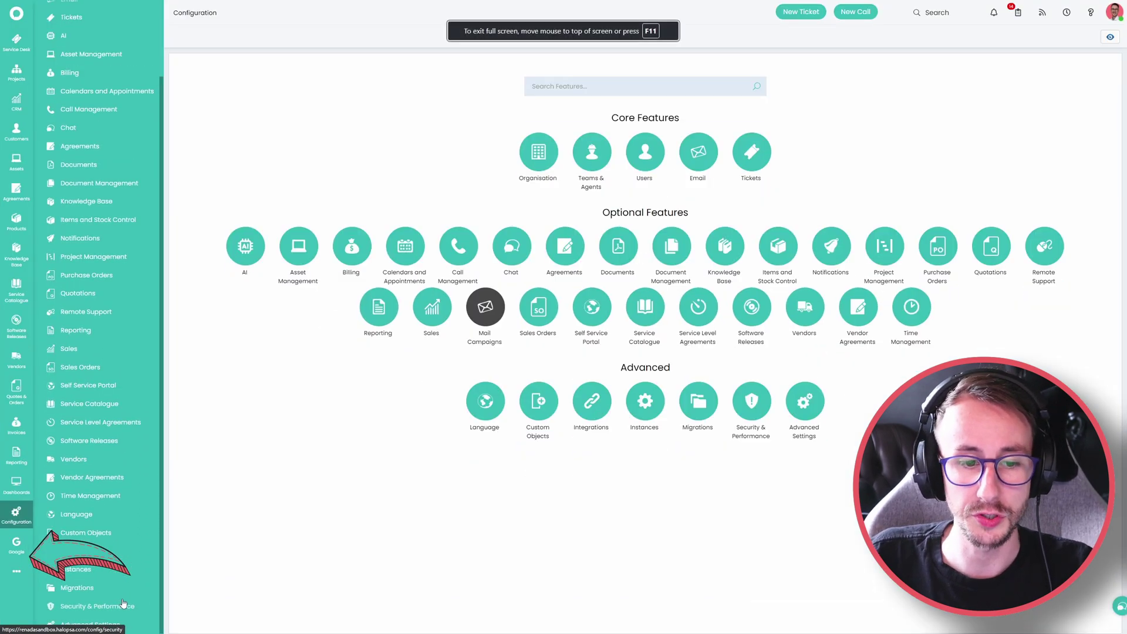
click(109, 625)
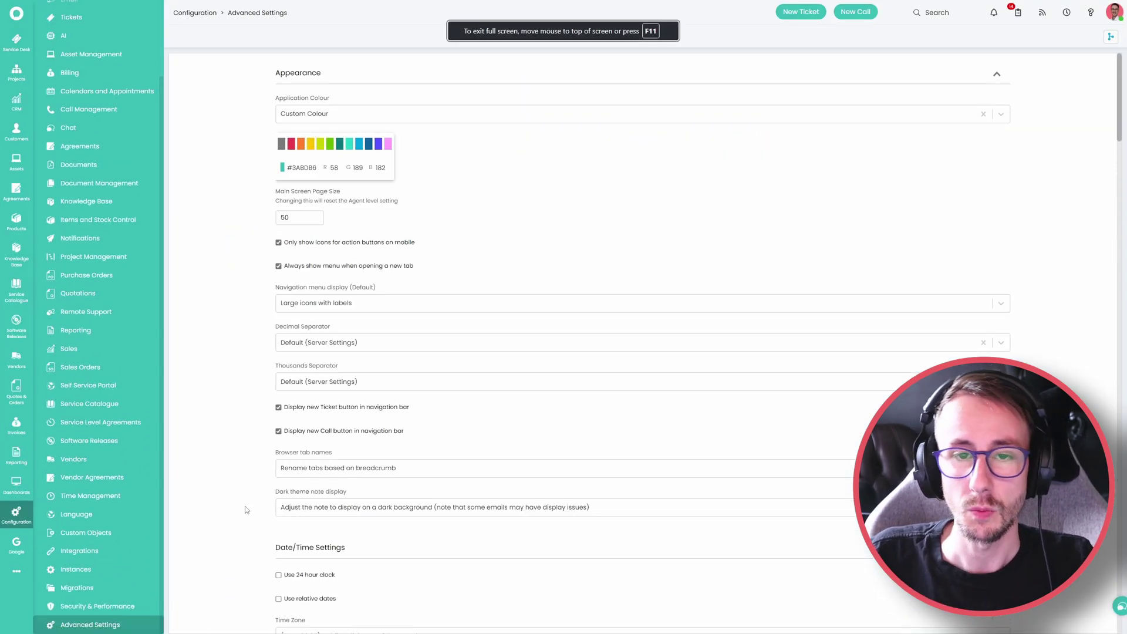
scroll(246, 509, down, 20)
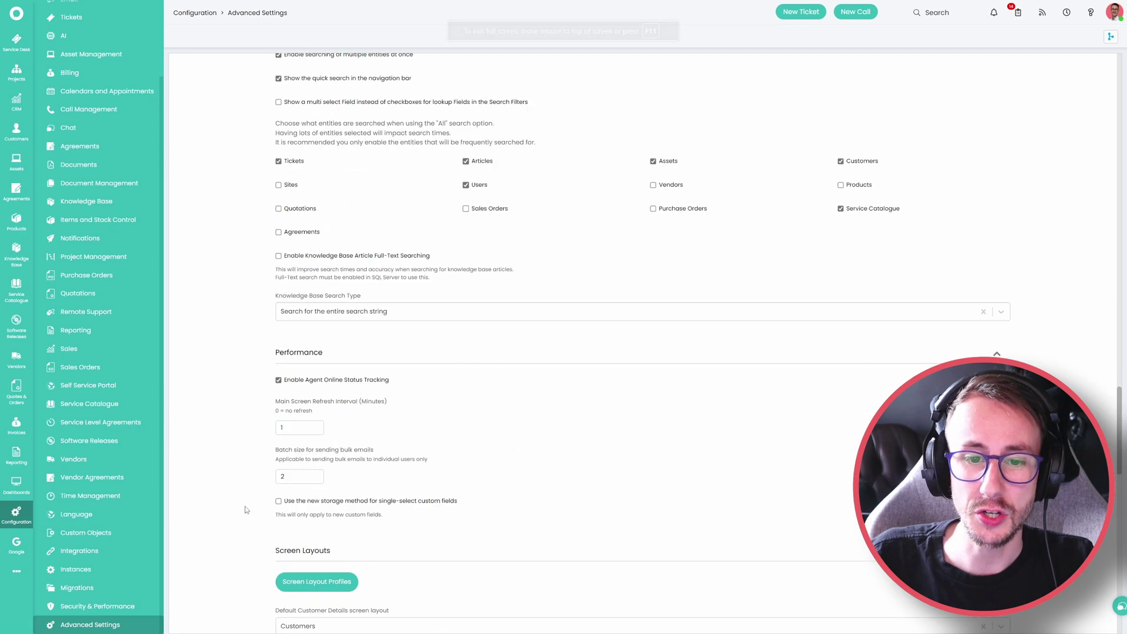
scroll(245, 509, down, 5)
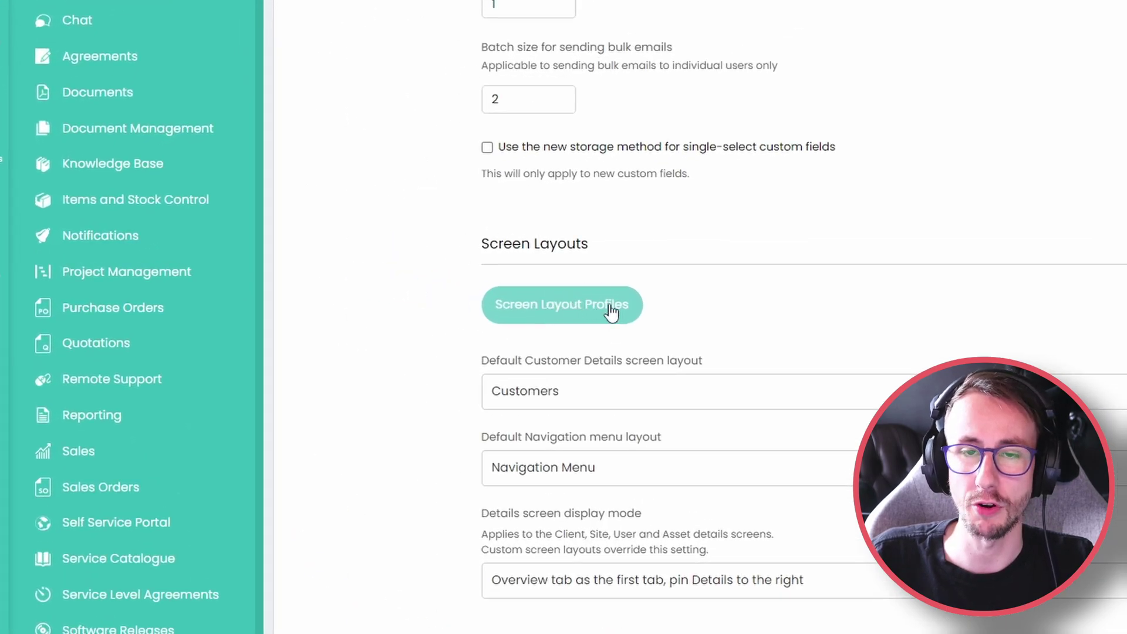
click(611, 311)
Switch the profile entity to Navigation Menu and open the Navigation Menu profile's button layout.
click(242, 38)
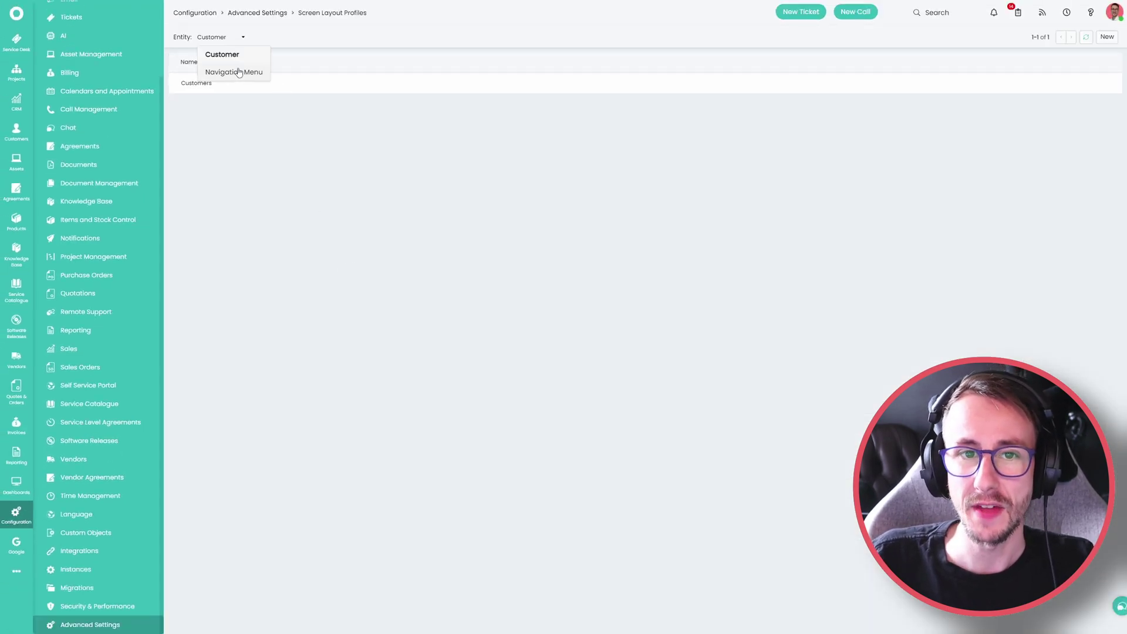
click(239, 73)
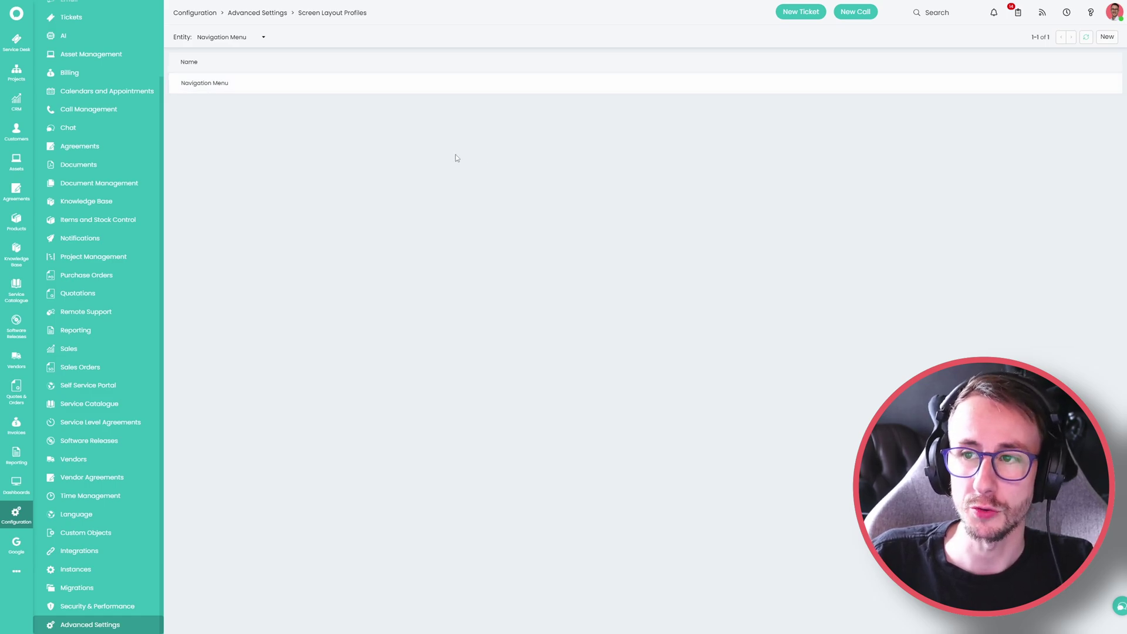
click(298, 91)
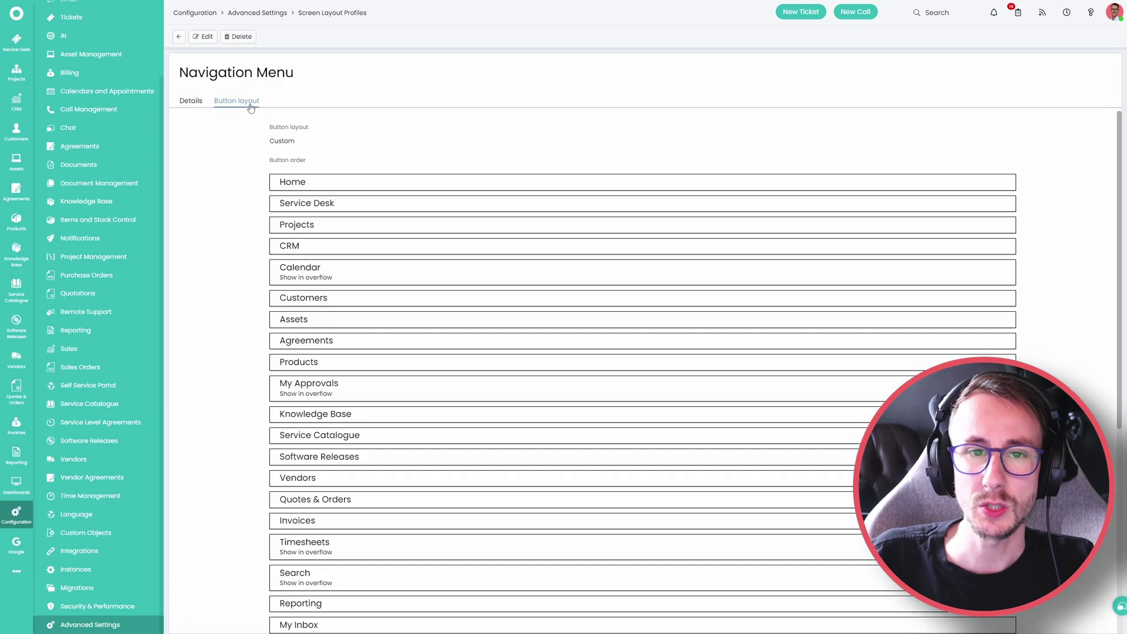
Put the Navigation Menu profile into edit mode and examine its button order down to the custom button configuration option.
click(204, 36)
scroll(293, 307, down, 1)
mouse_move(273, 299)
mouse_down()
mouse_move(273, 256)
mouse_move(268, 302)
mouse_up()
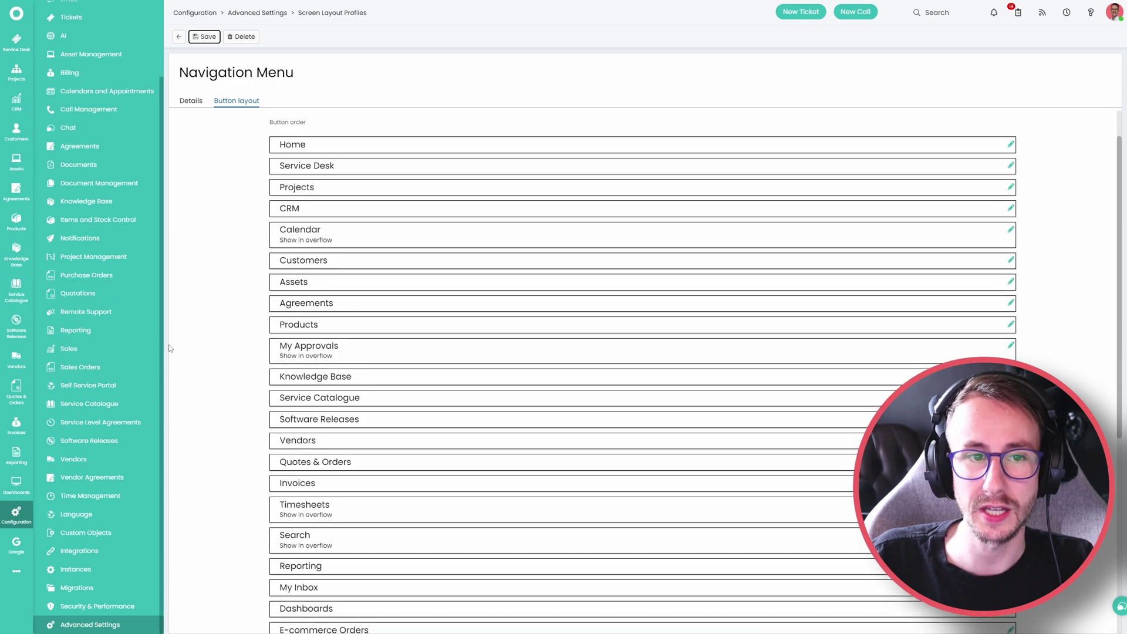
scroll(208, 381, down, 5)
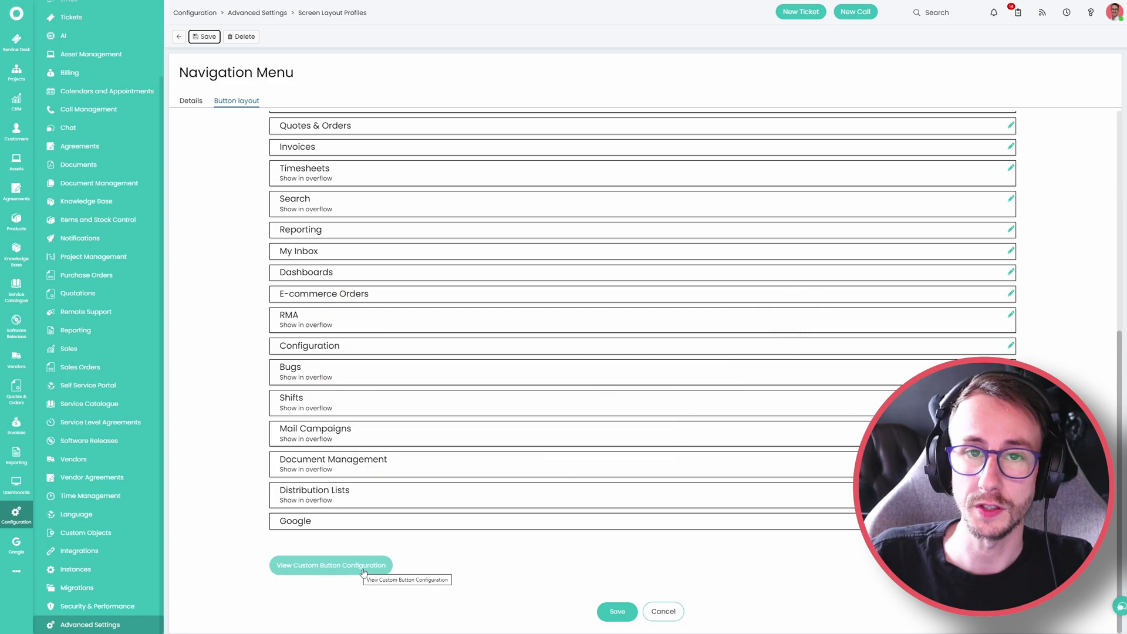
click(363, 567)
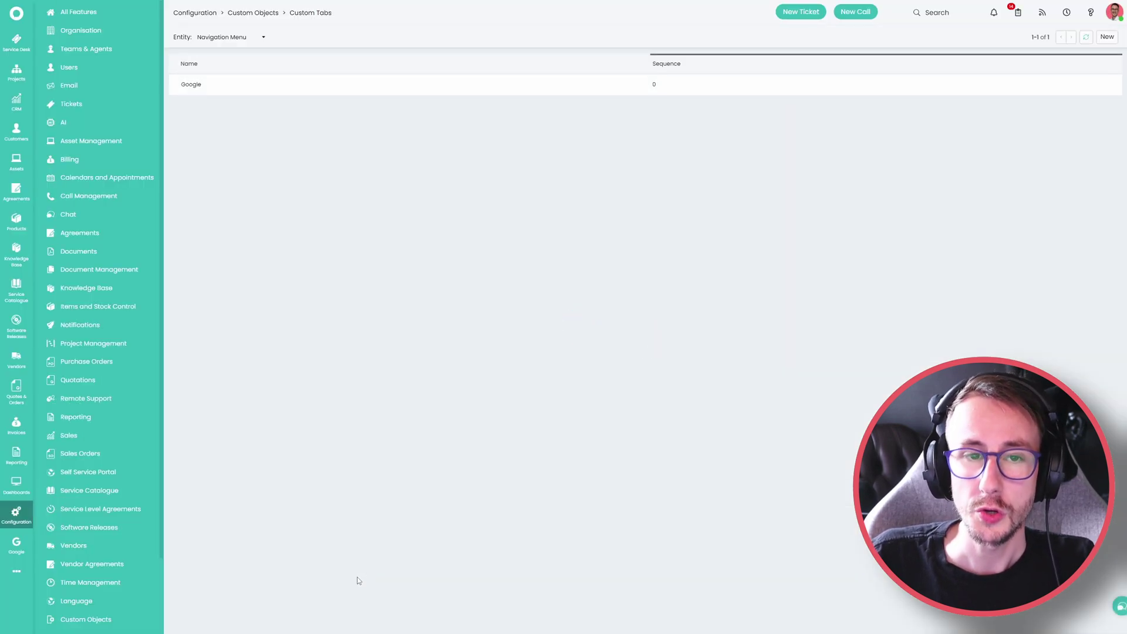
click(1104, 37)
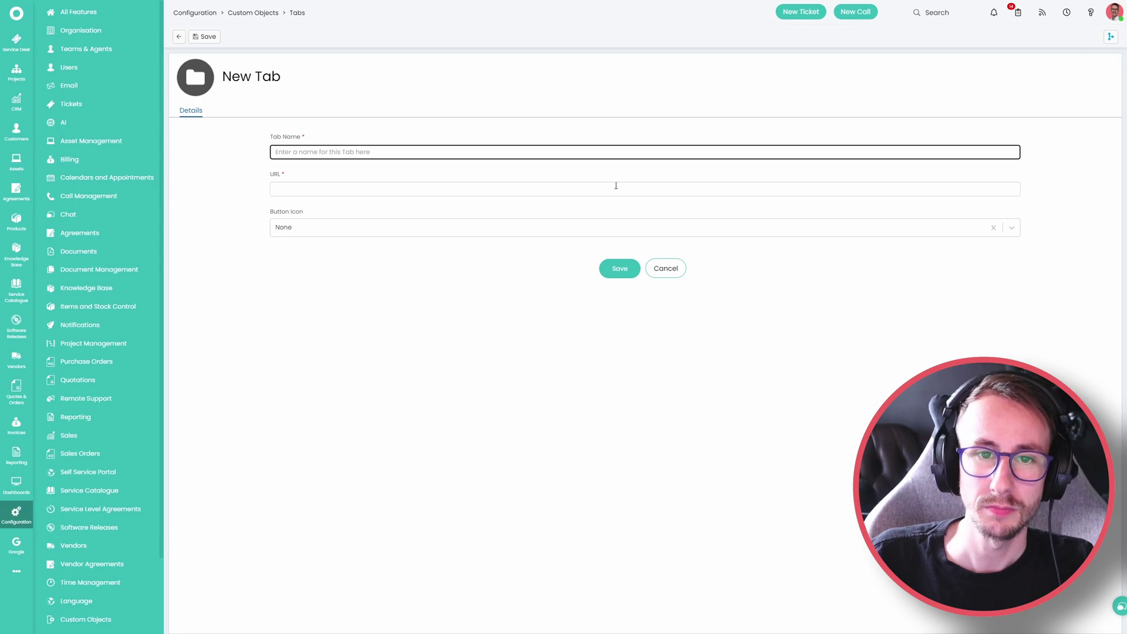
text(We)
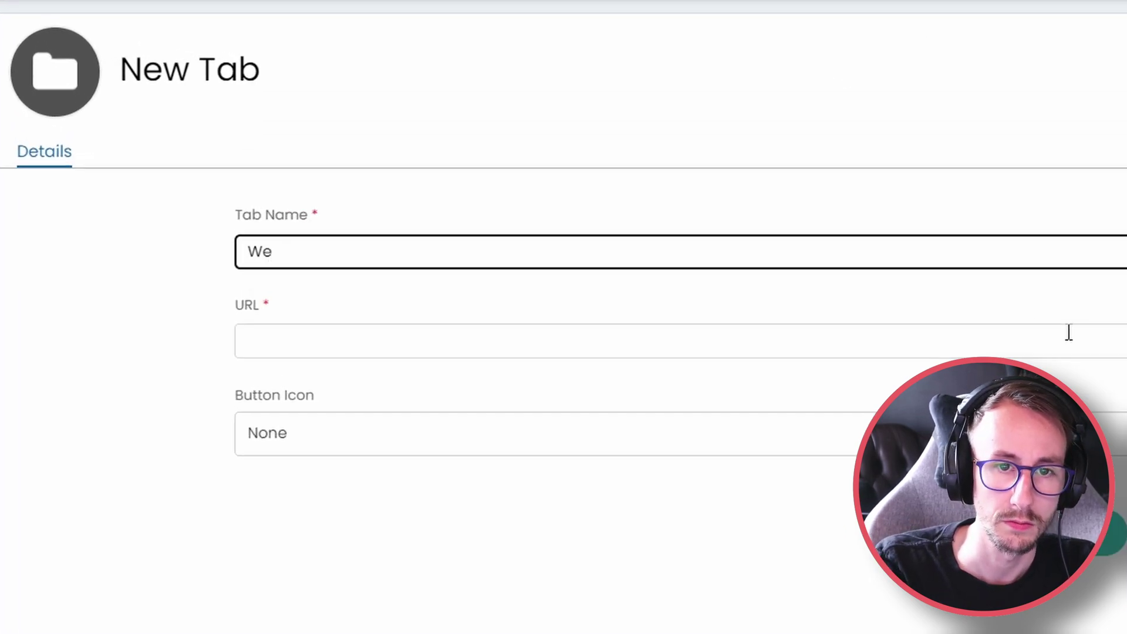
text(bsite)
click(1069, 332)
text(htt)
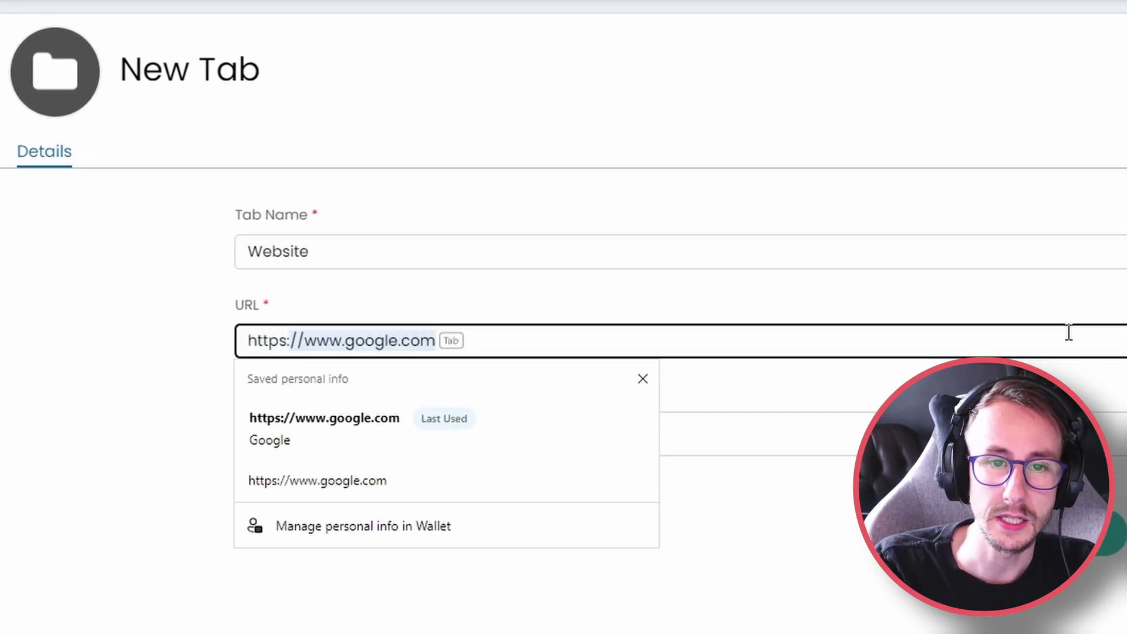
text(ps://www.renada.co.yujk)
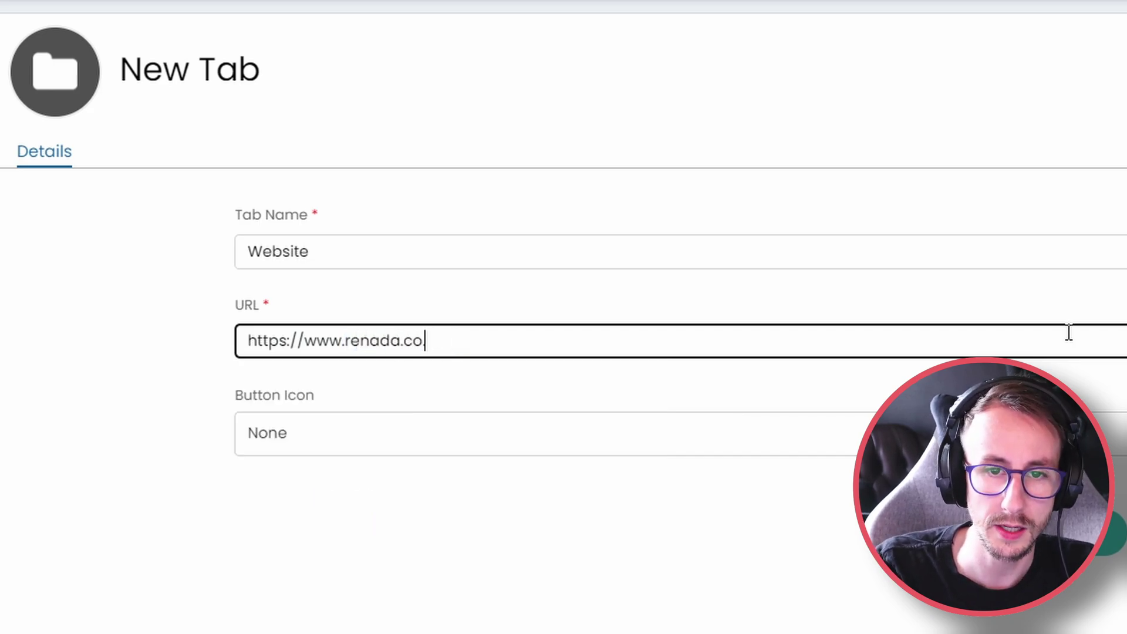
Choose the globe icon for the Website tab, save it and return to the custom tabs list.
click(483, 450)
text(web)
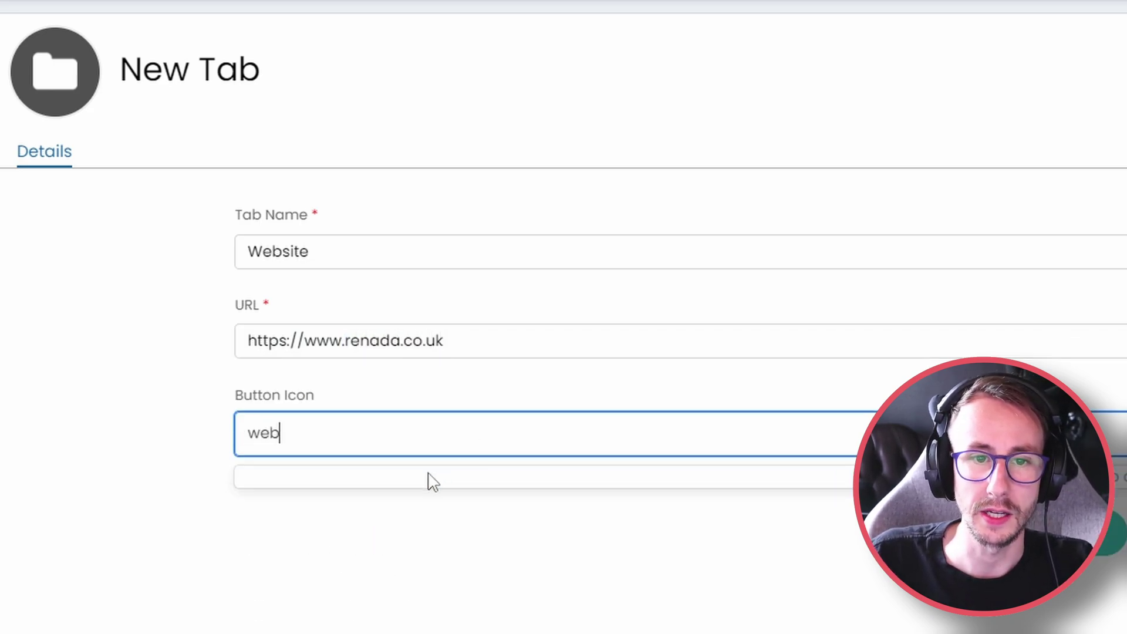
text(world)
key(BackSpace)
key(BackSpace)
key(BackSpace)
key(BackSpace)
key(BackSpace)
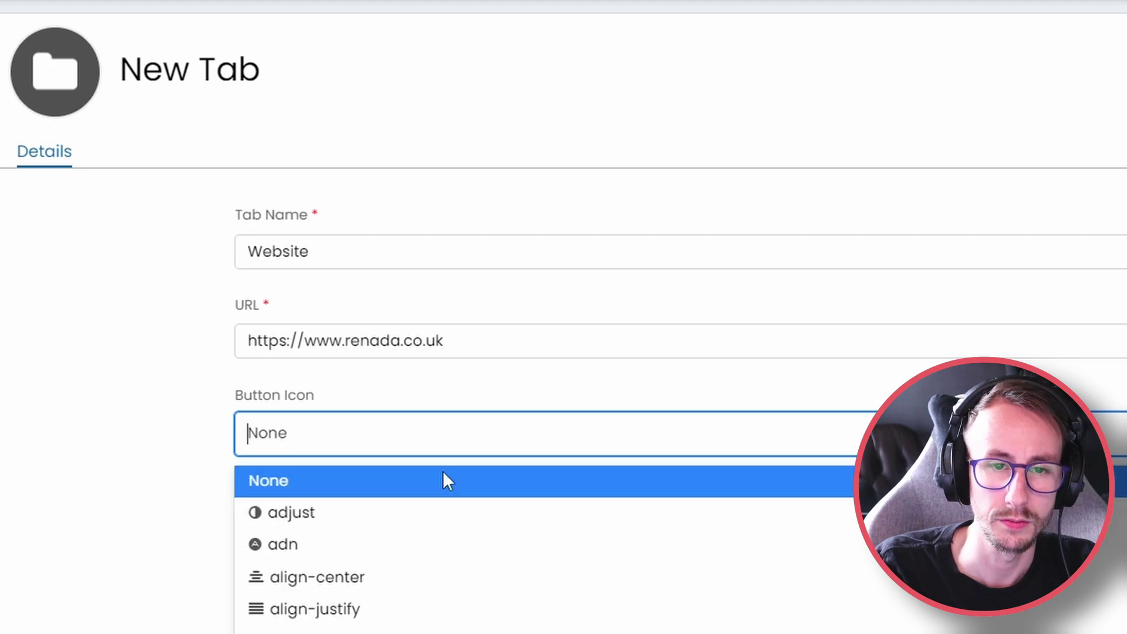
text(glob)
click(444, 477)
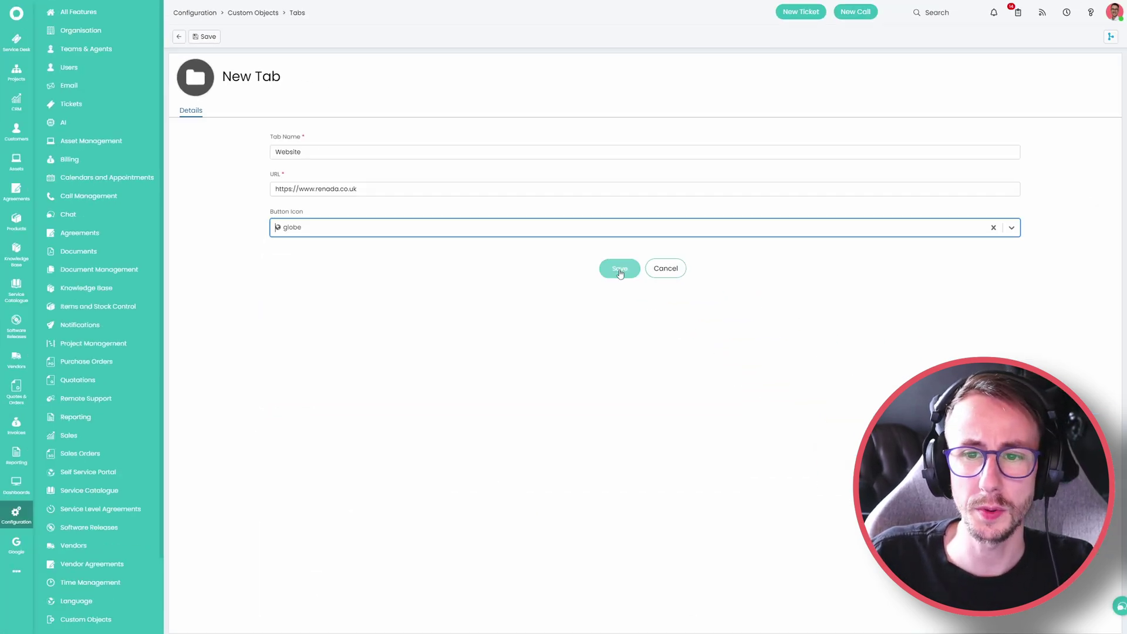
click(617, 266)
click(179, 37)
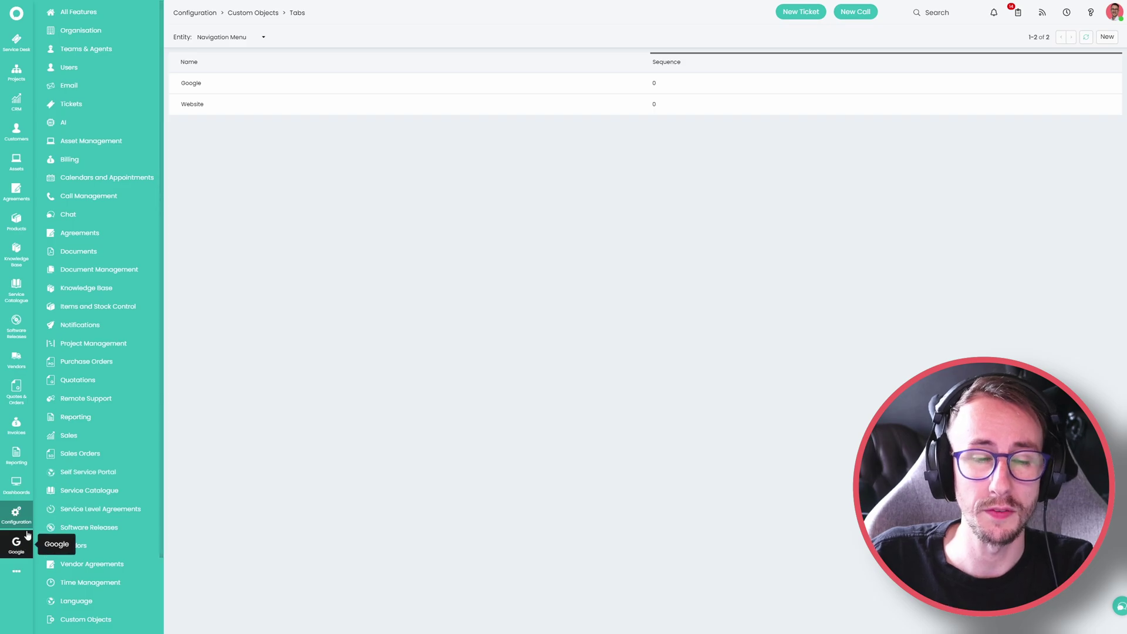
Open the Screen Layout Profiles from the Advanced Settings configuration again.
scroll(100, 528, down, 1)
click(88, 595)
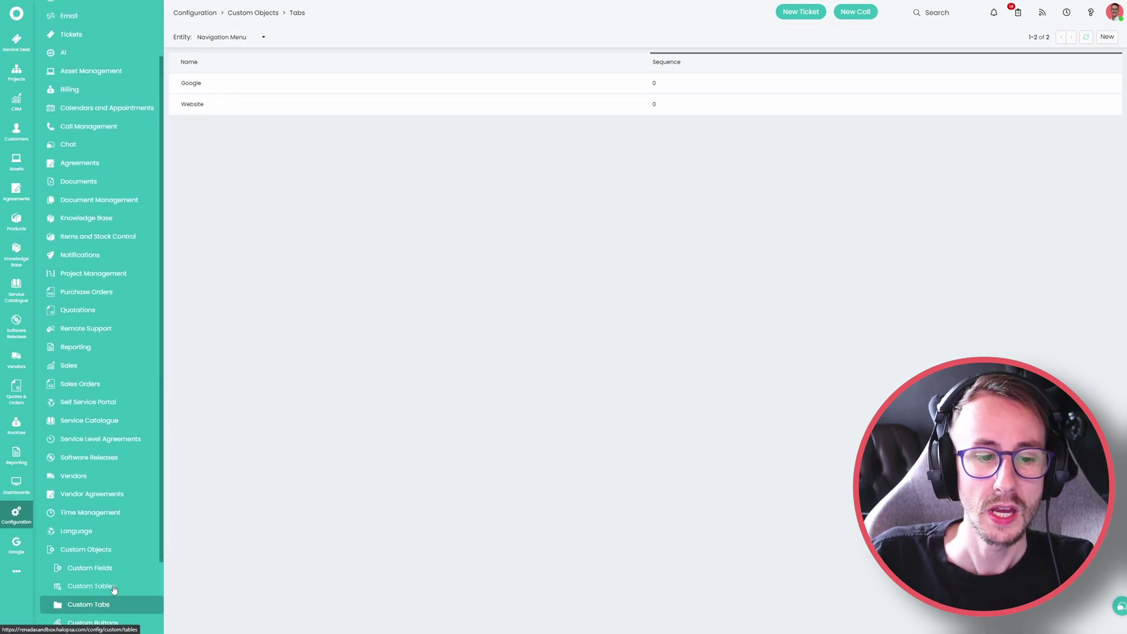
scroll(106, 611, down, 3)
click(91, 625)
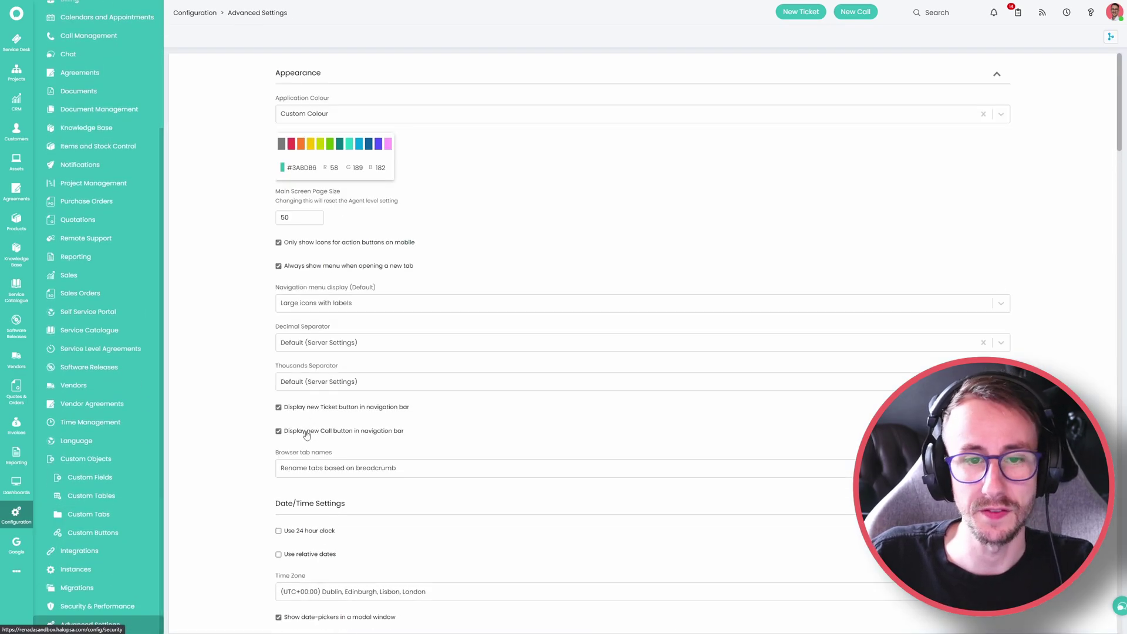
scroll(251, 503, down, 10)
scroll(251, 498, down, 15)
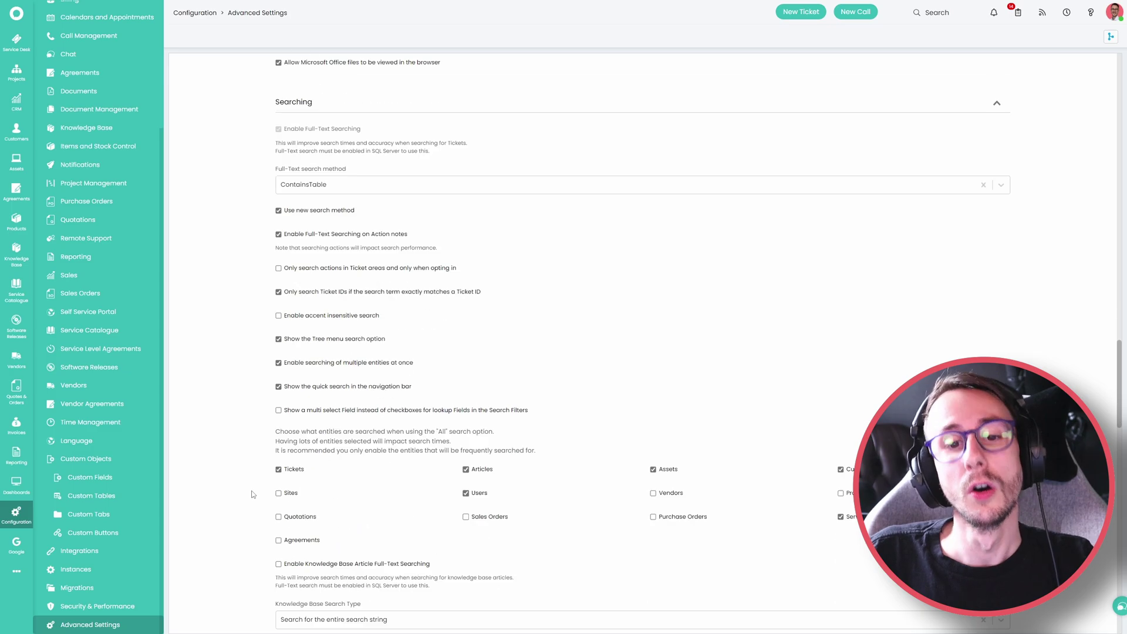
click(338, 326)
Switch the profile entity to Navigation Menu and open the Navigation Menu profile's button layout for editing.
click(223, 37)
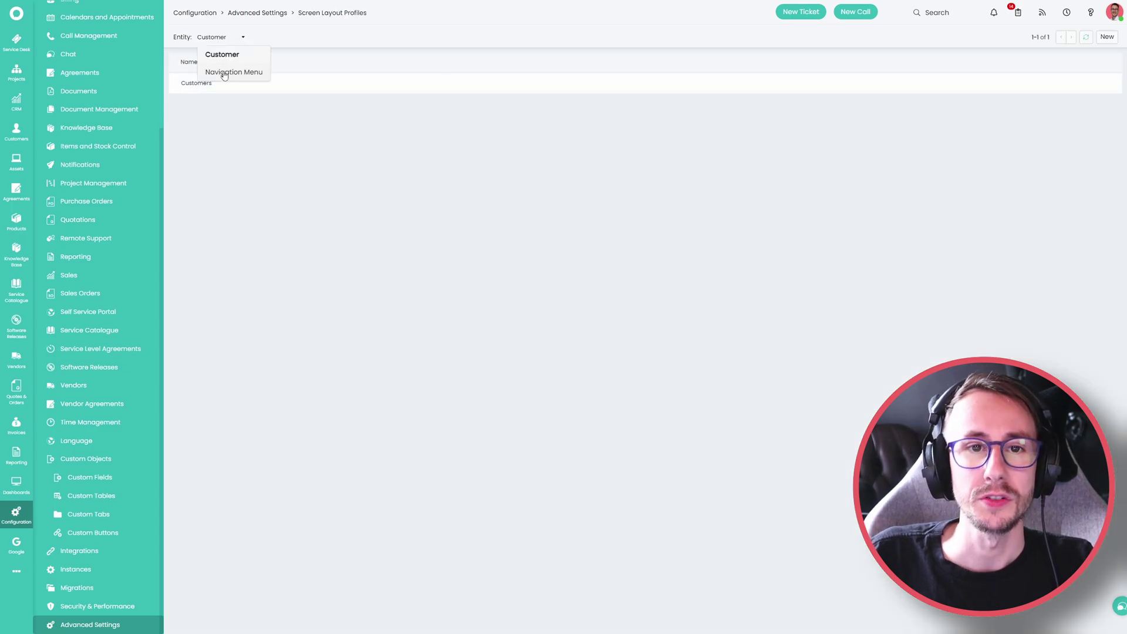
click(234, 70)
click(228, 84)
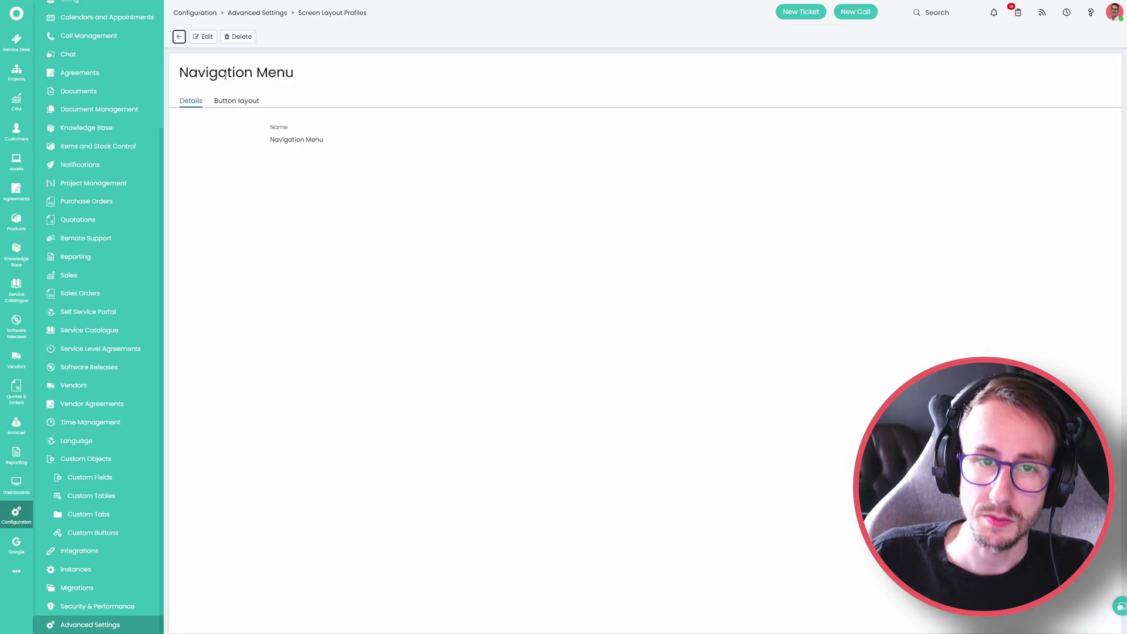
click(234, 101)
click(206, 37)
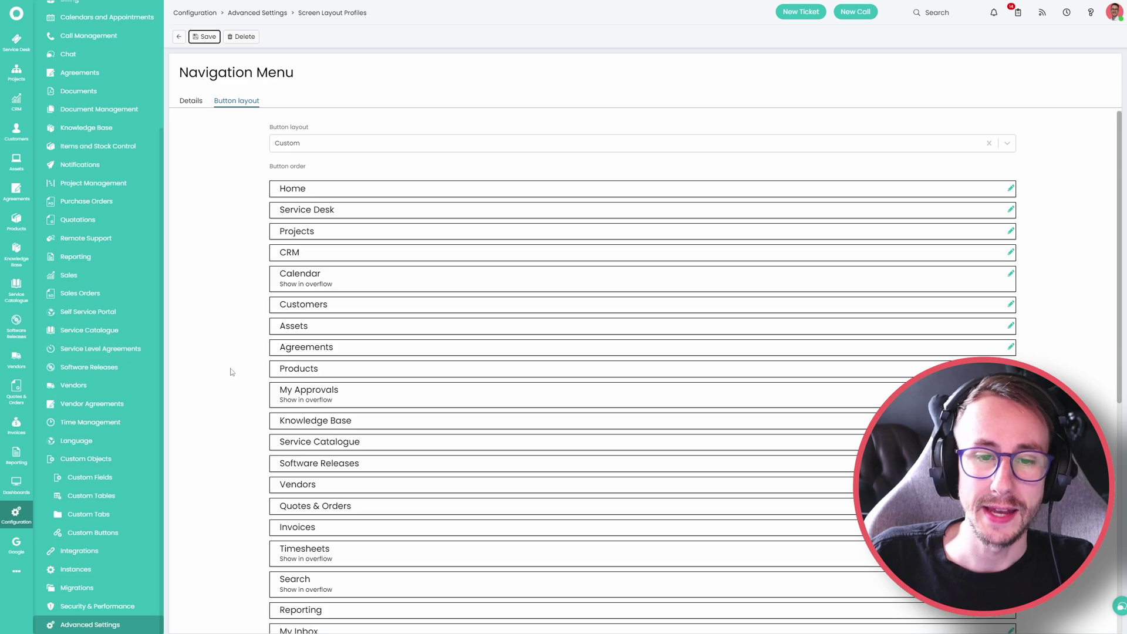
scroll(231, 370, down, 7)
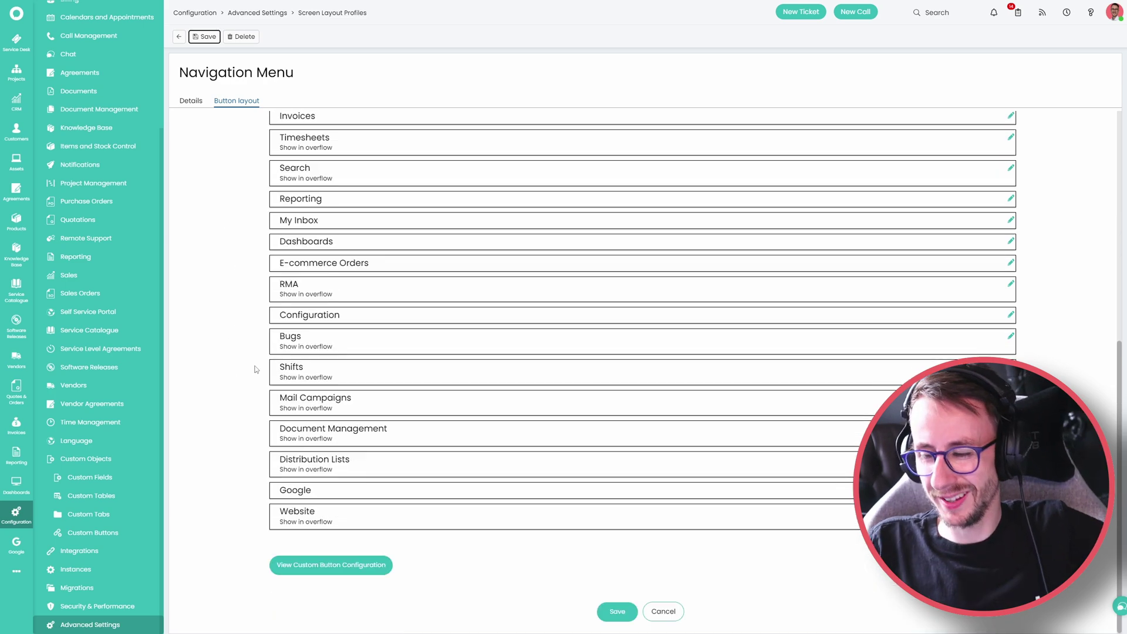
Set the Website button's display to Show on menu and save the Navigation Menu profile.
click(1011, 509)
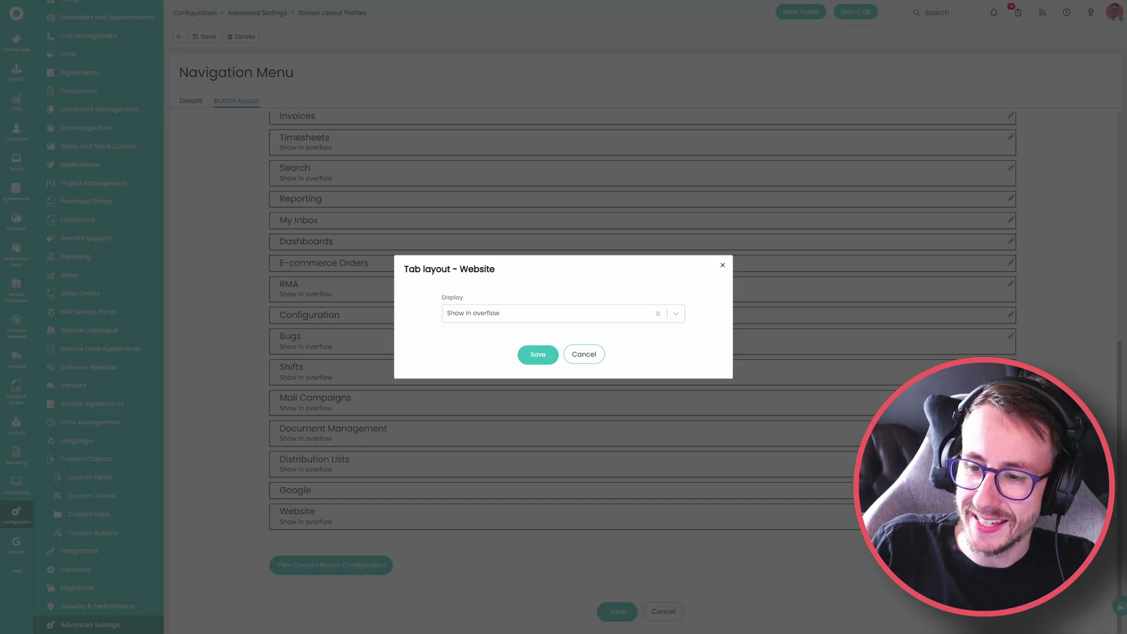
click(527, 315)
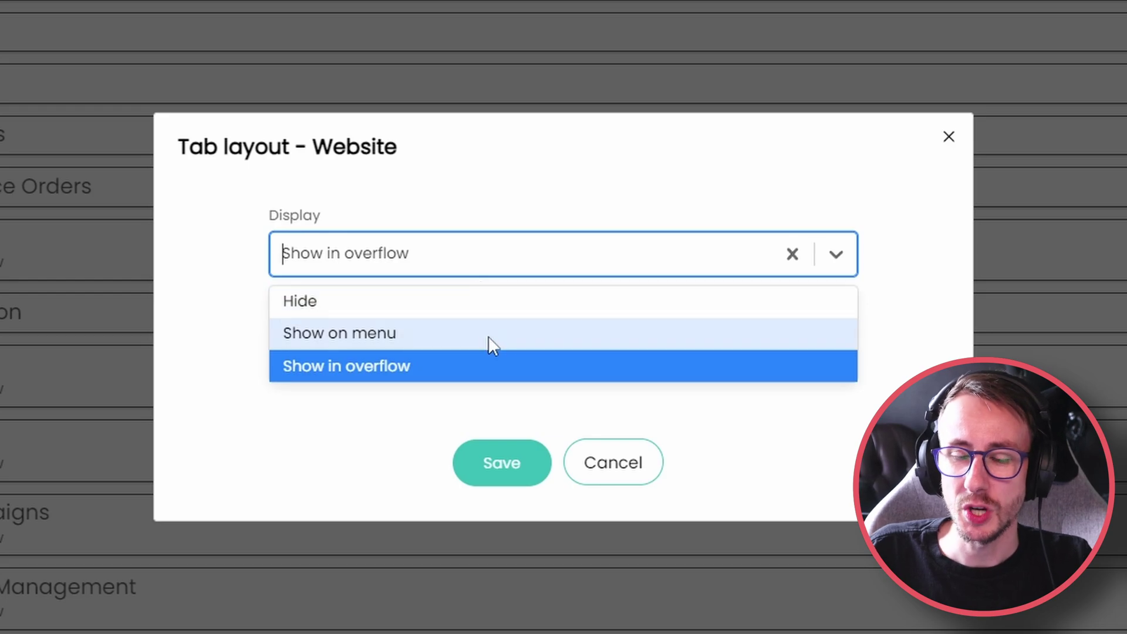
click(489, 331)
click(495, 412)
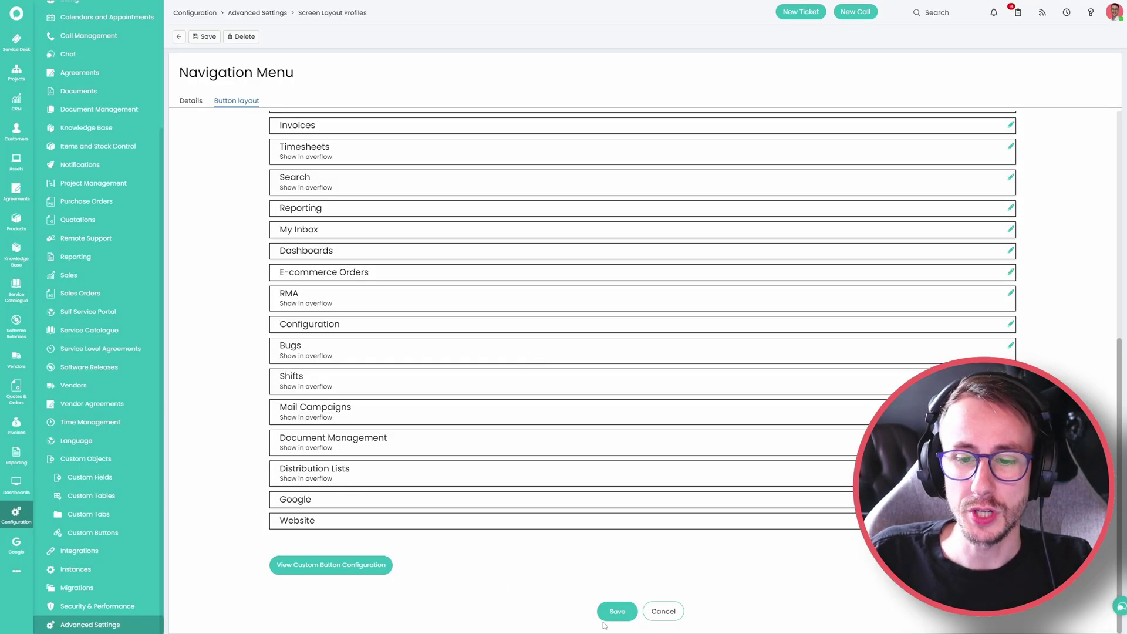
click(617, 613)
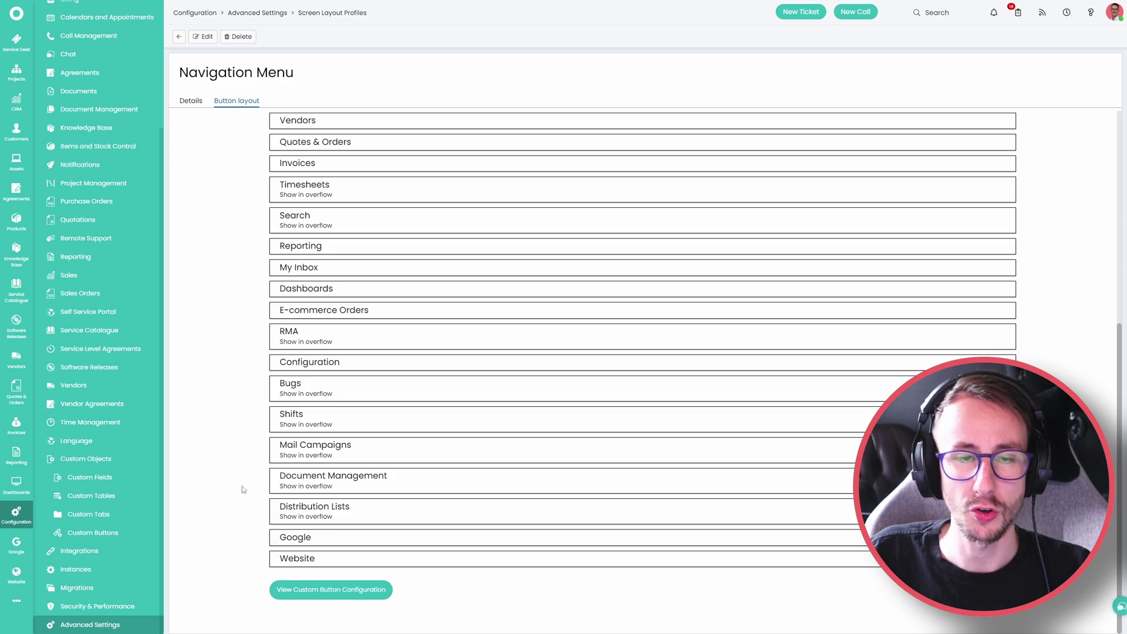
Edit the button order to place Website first, above Home, and save the profile.
click(204, 36)
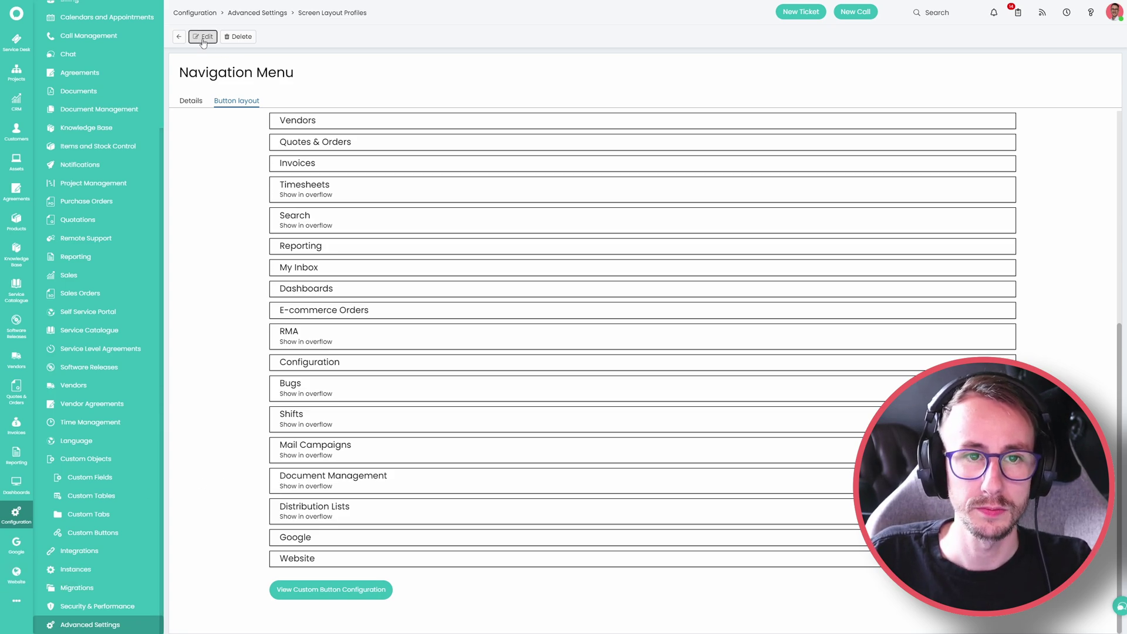
scroll(281, 495, down, 1)
drag(273, 517, 272, 378)
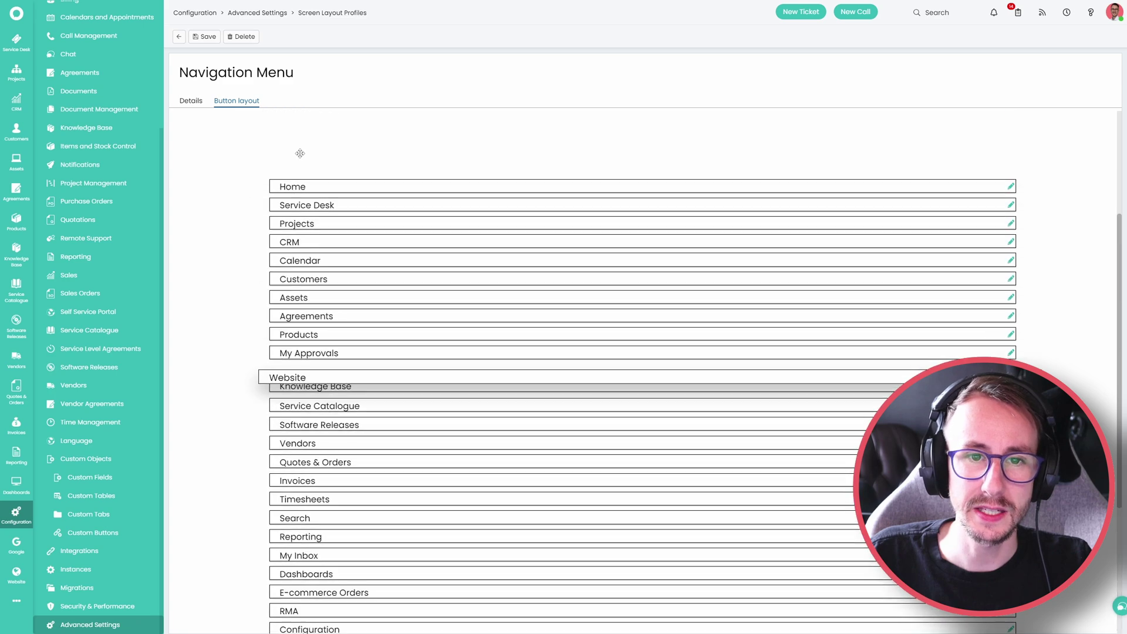
scroll(291, 212, down, 2)
drag(292, 213, 203, 39)
click(204, 37)
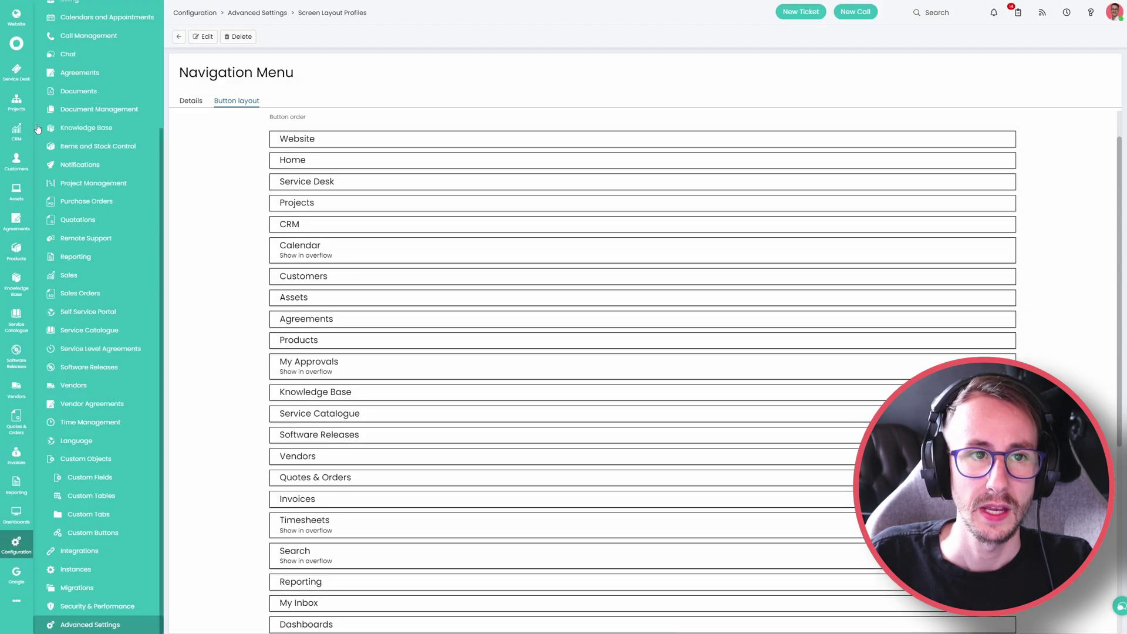
Test the custom Website navigation button and close the browser tab it loads in.
scroll(151, 6, up, 1)
scroll(84, 72, up, 5)
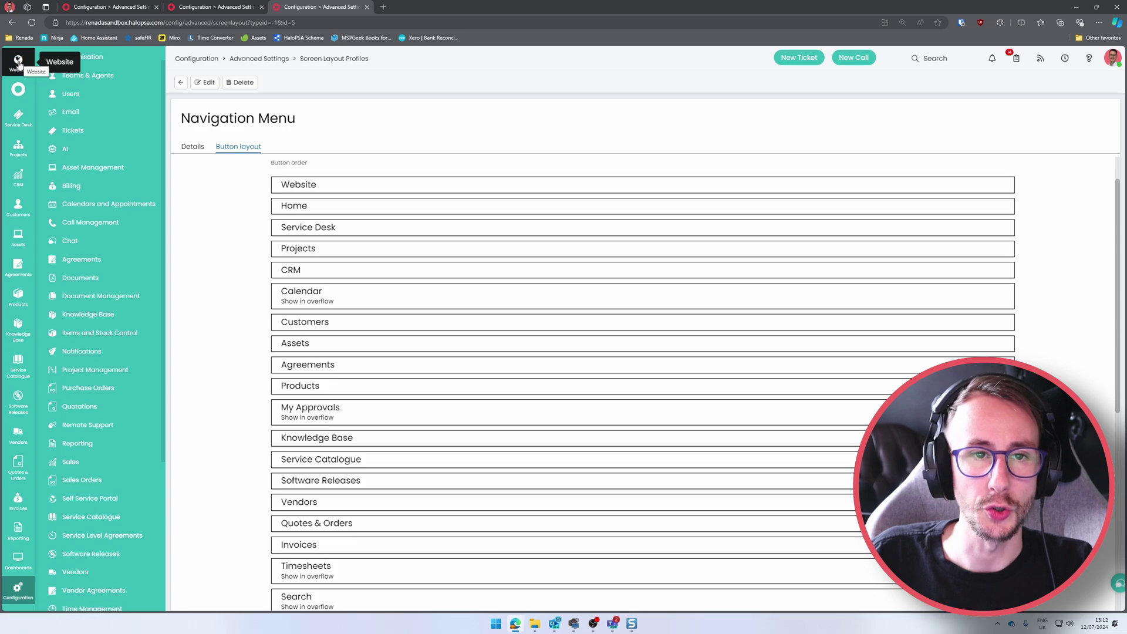
click(18, 61)
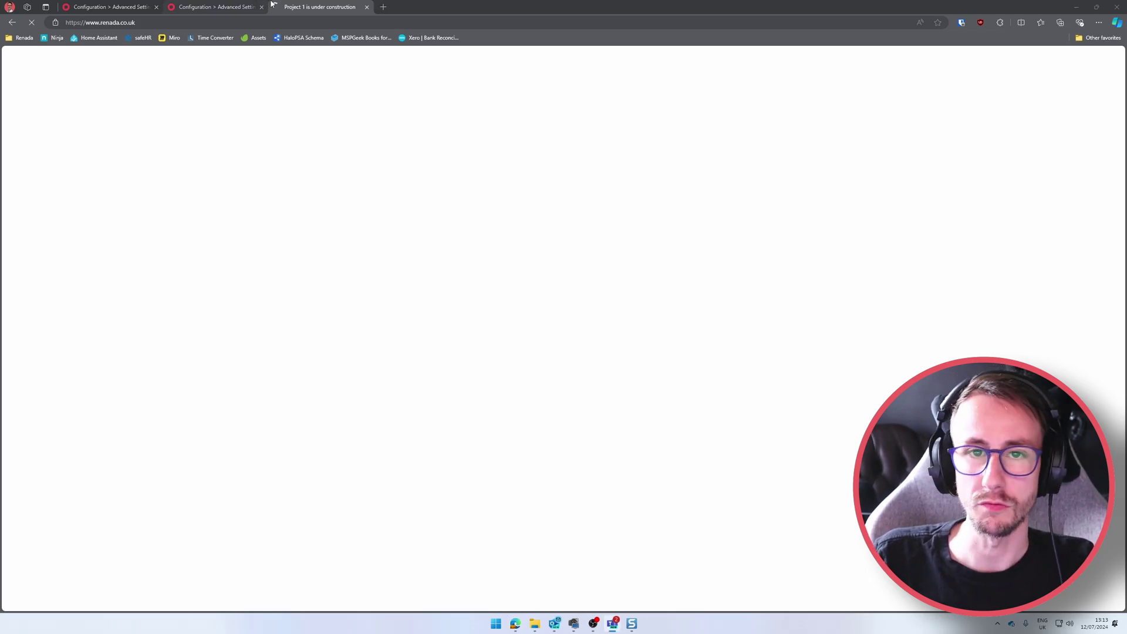
click(367, 6)
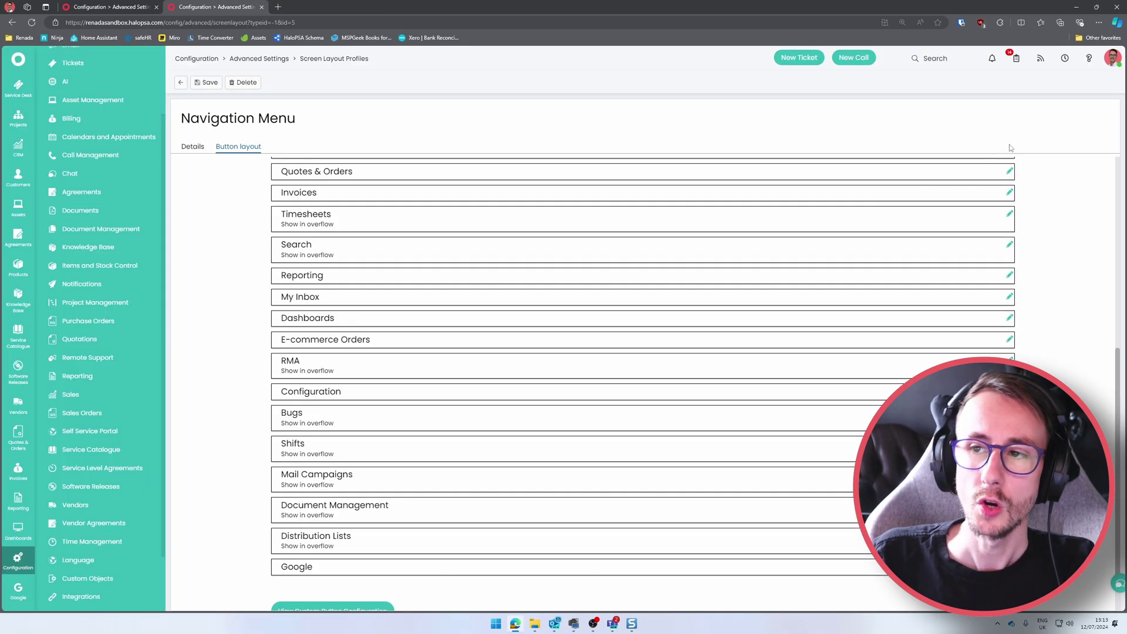
Search the release details for the ability to auto-approve Approvals if the approver is the end-user of the Ticket.
click(1090, 57)
click(1015, 242)
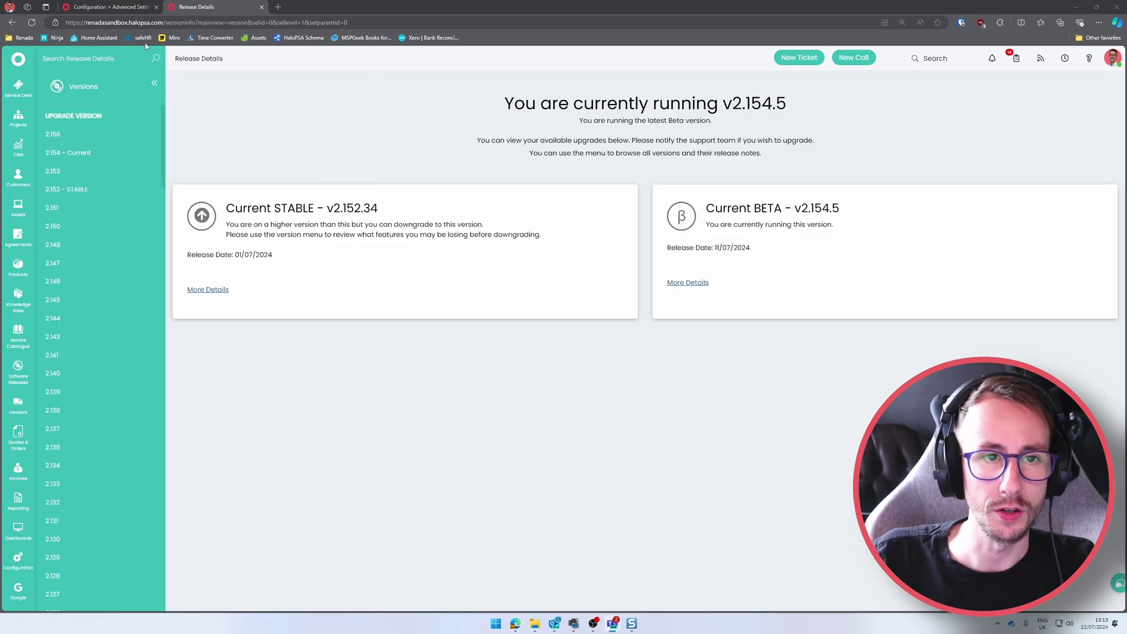
click(117, 58)
key(ctrl+v)
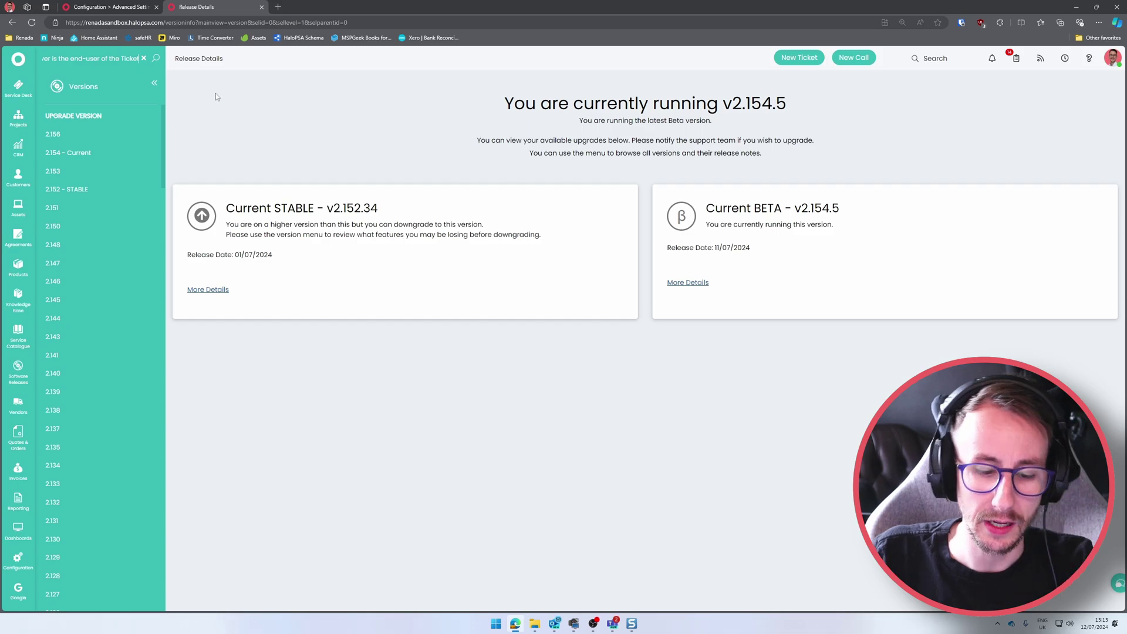
key(Return)
key(F11)
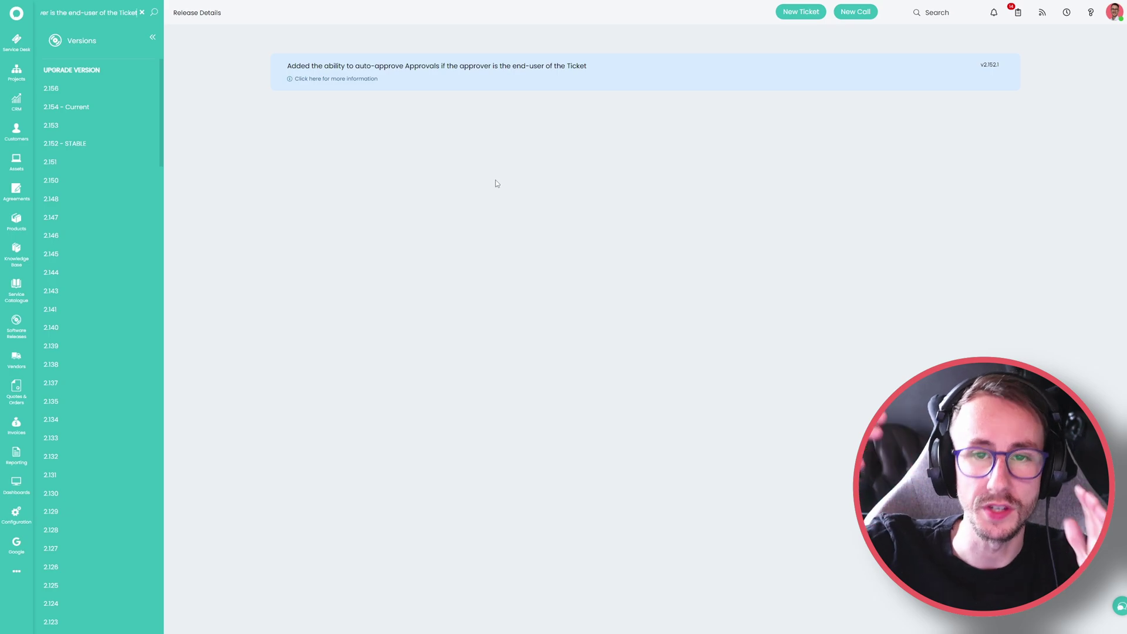
Open the Leaver Approval process from the Approval Processes setup in the Tickets configuration.
click(16, 514)
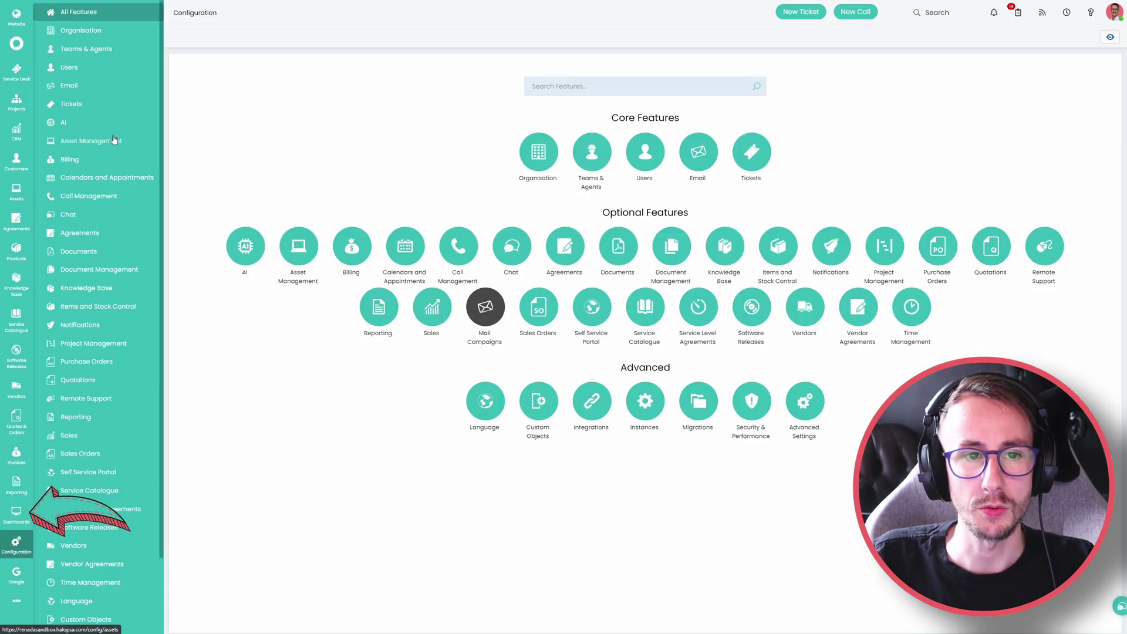
click(88, 104)
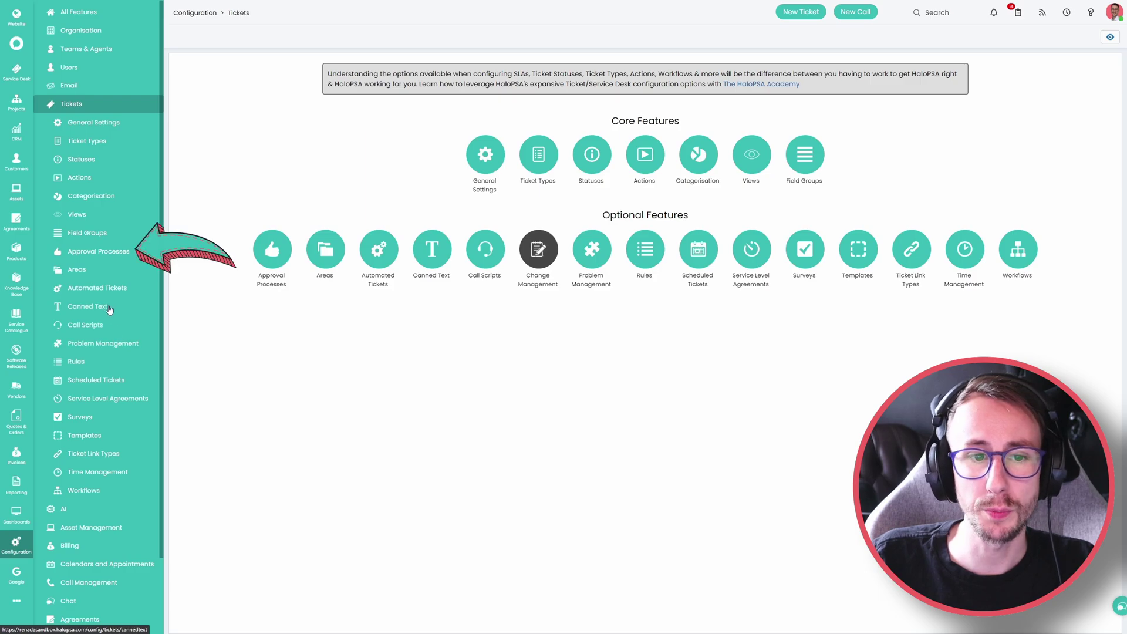
click(99, 251)
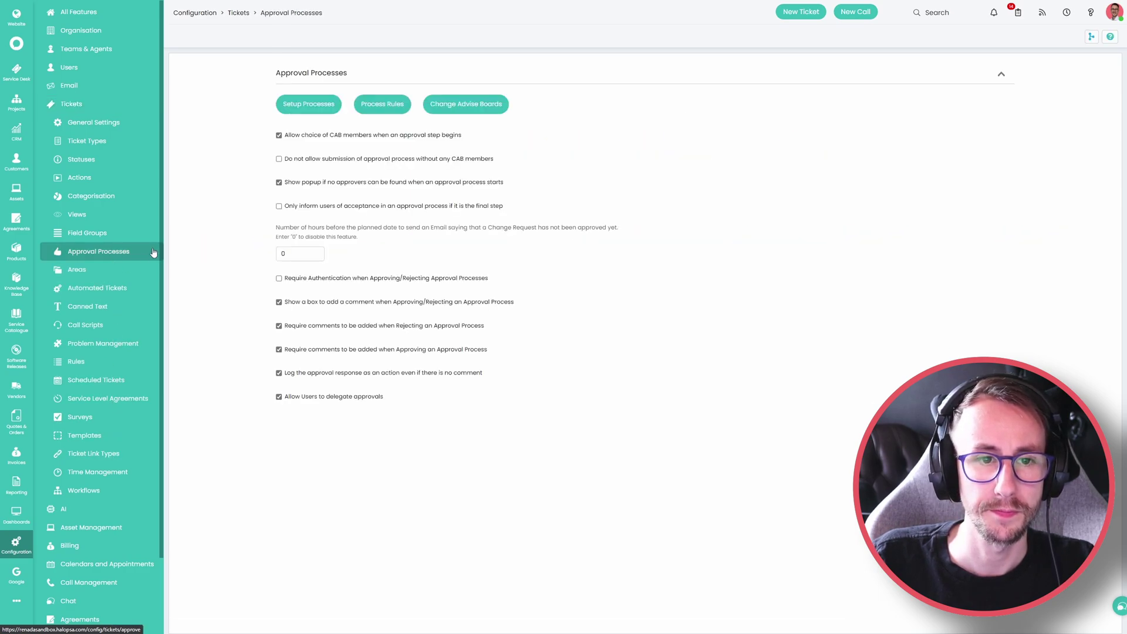
click(308, 103)
click(258, 88)
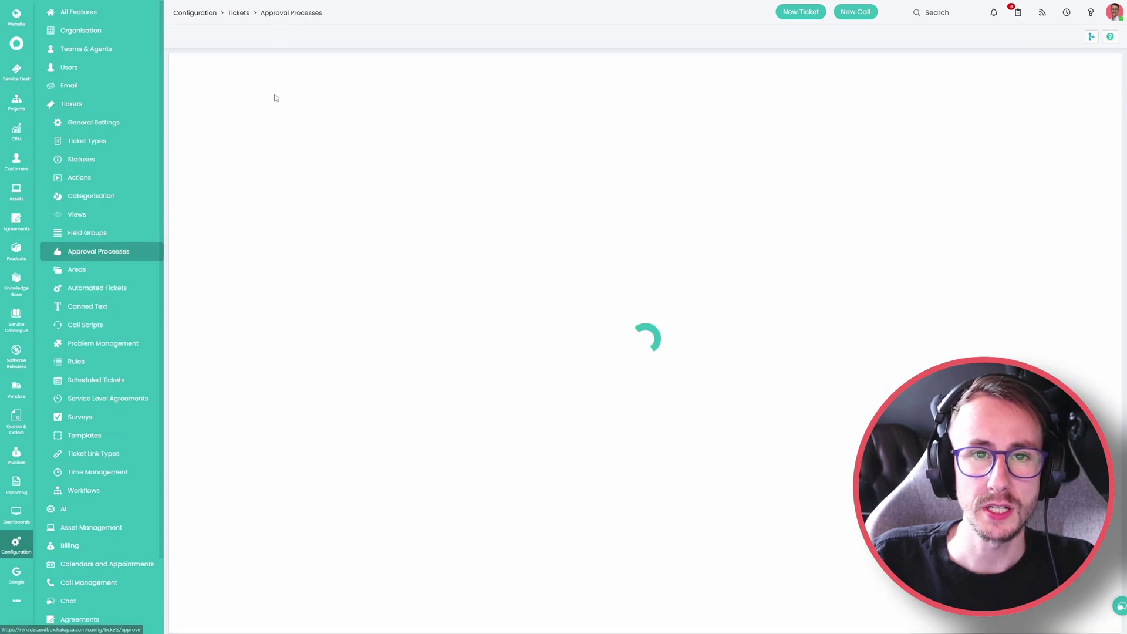
click(302, 106)
click(261, 112)
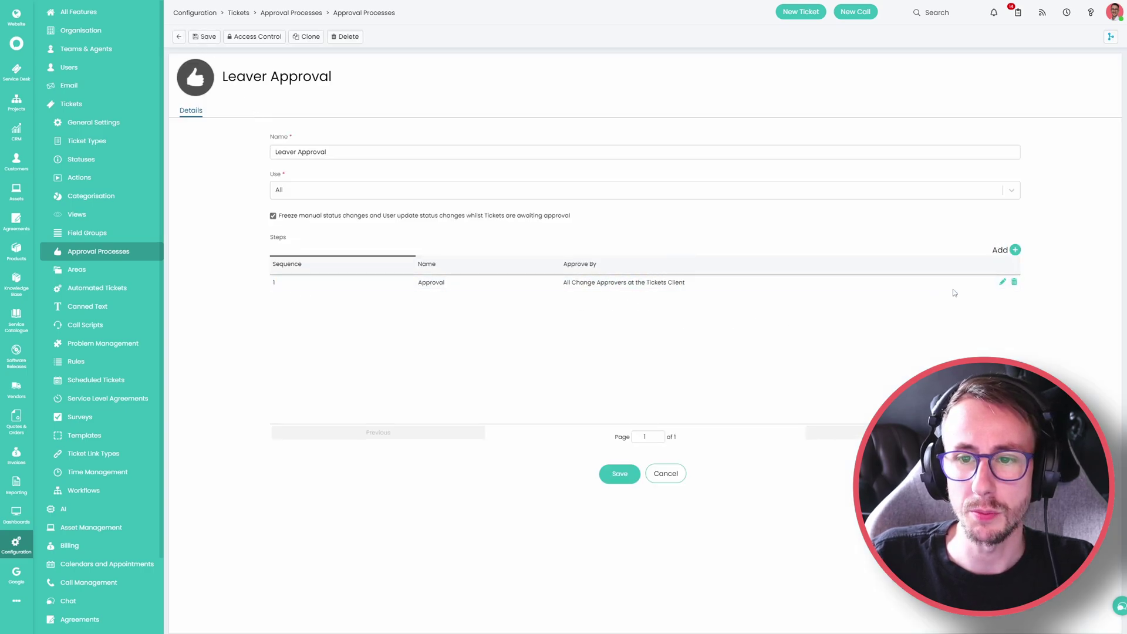
Enable "Auto-approve if approver is the end-user of the Ticket" on the Leaver Approval process's Approval step and close the step dialog.
click(1003, 283)
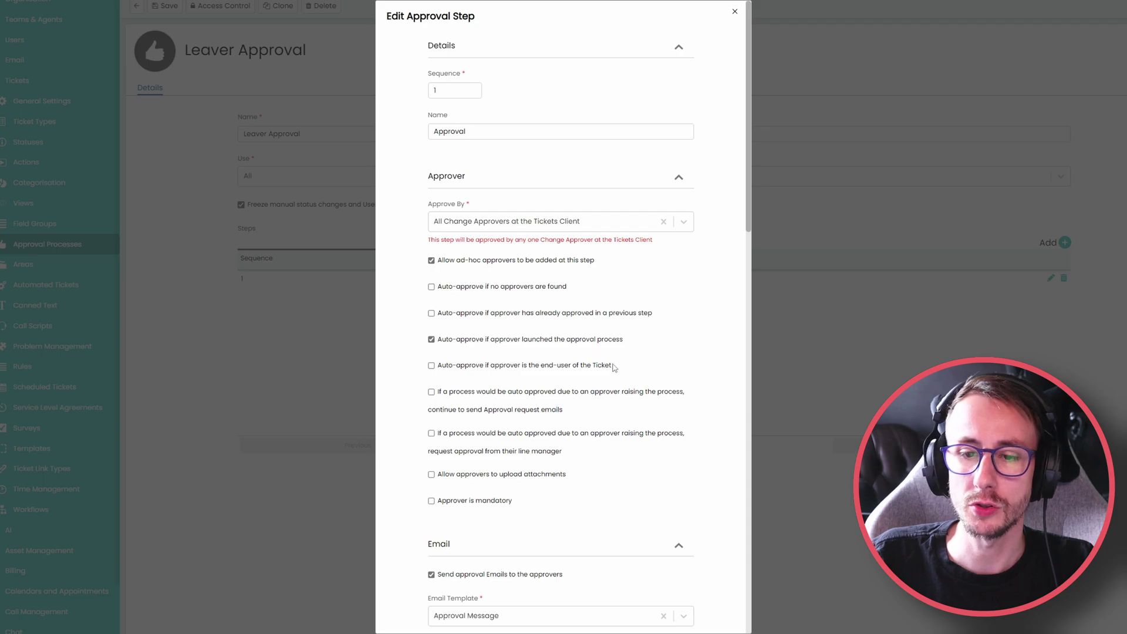
drag(614, 368, 416, 378)
click(403, 399)
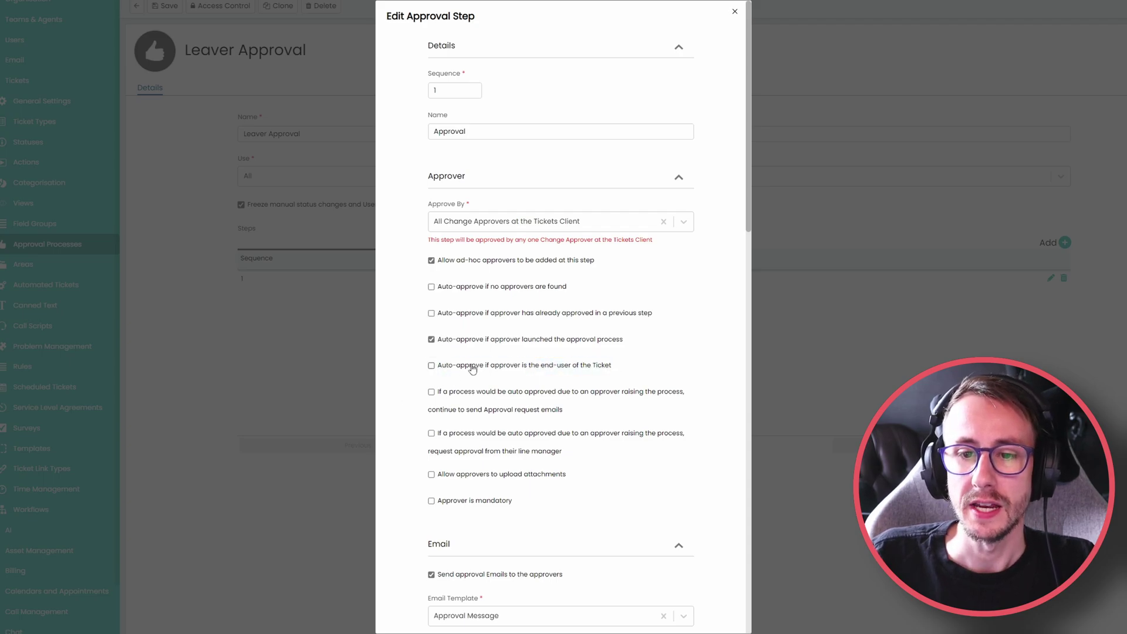
click(500, 369)
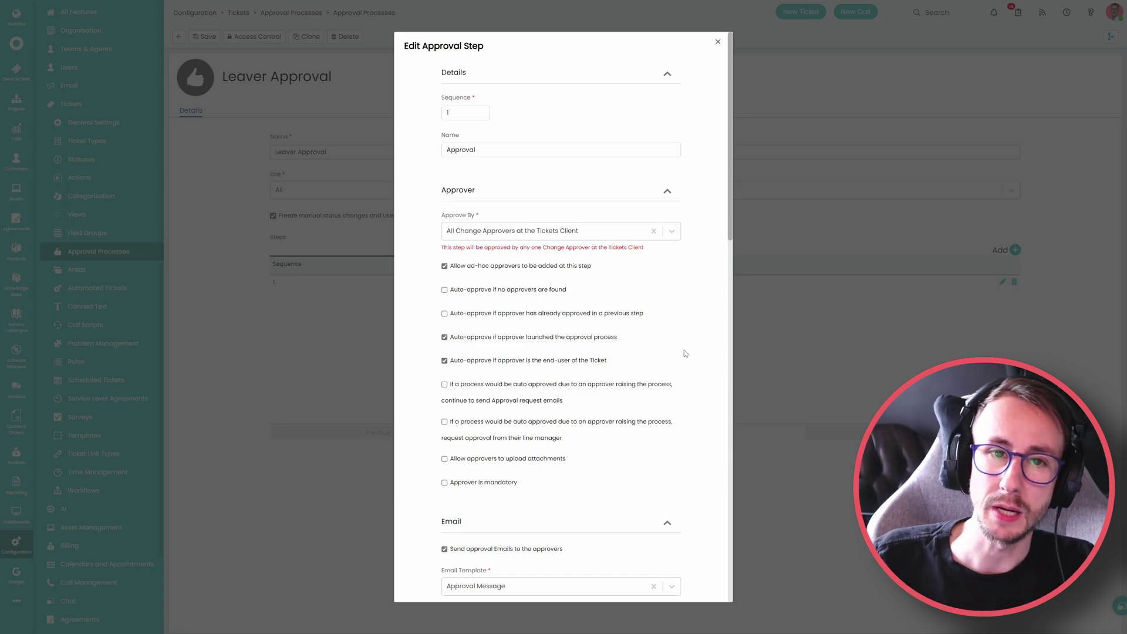
drag(636, 364, 442, 363)
click(427, 369)
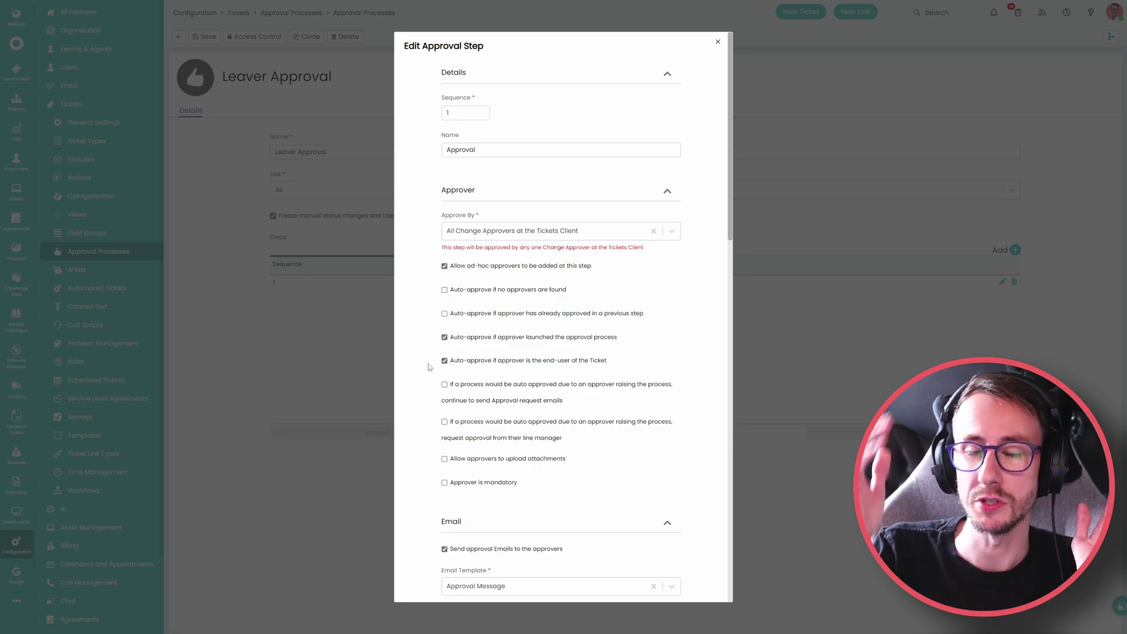
click(717, 42)
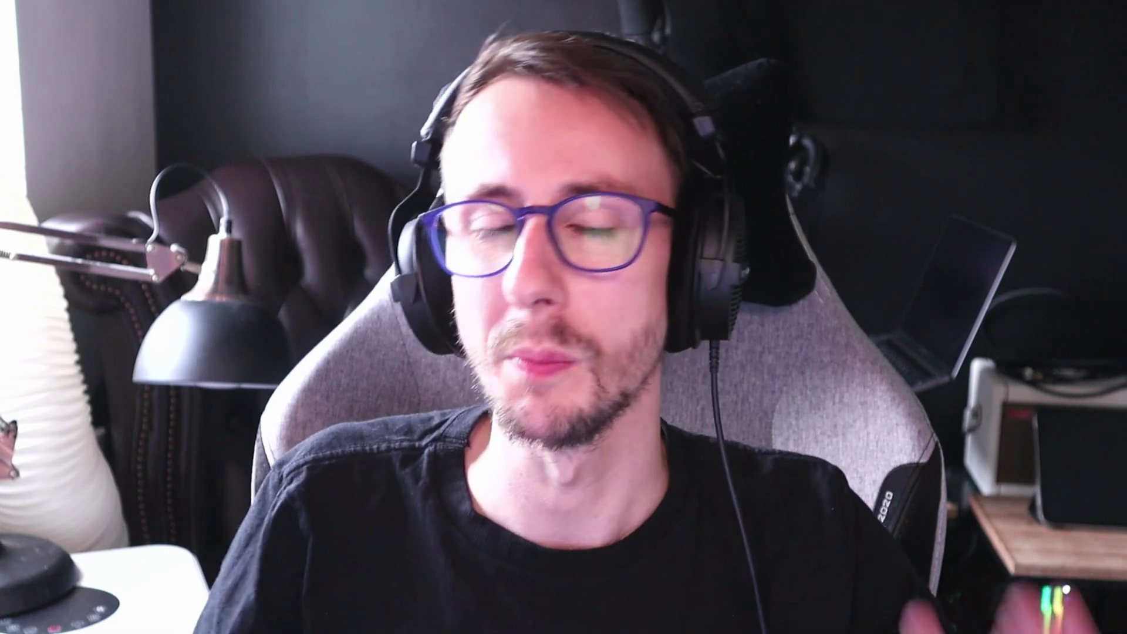